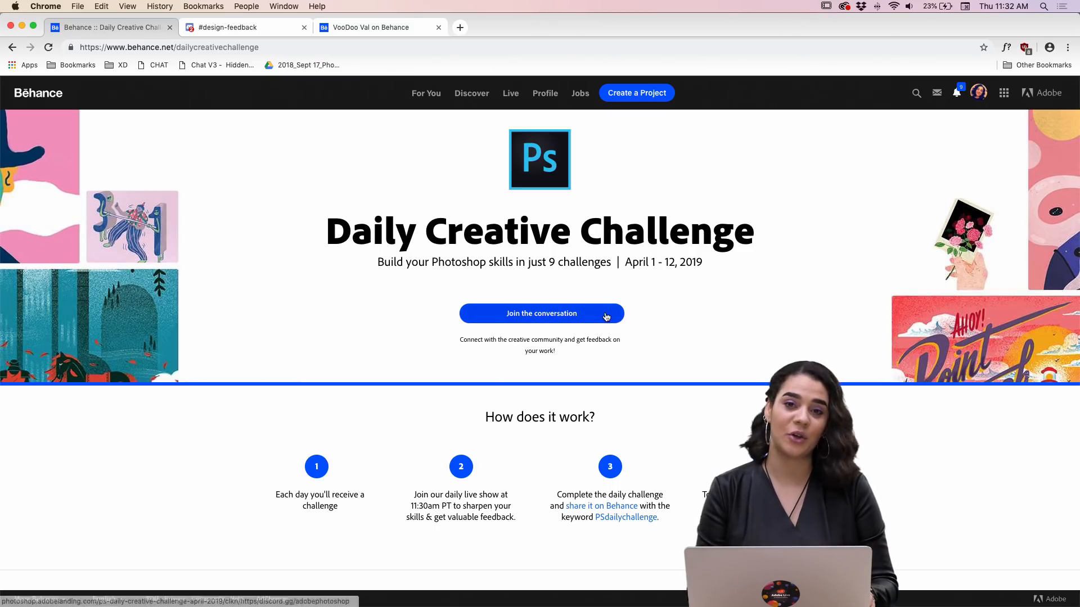
Step: Look through the Daily Creative Challenge page from the challenge cards down to the Next Steps section
scroll(606, 317, down, 3)
scroll(606, 317, down, 10)
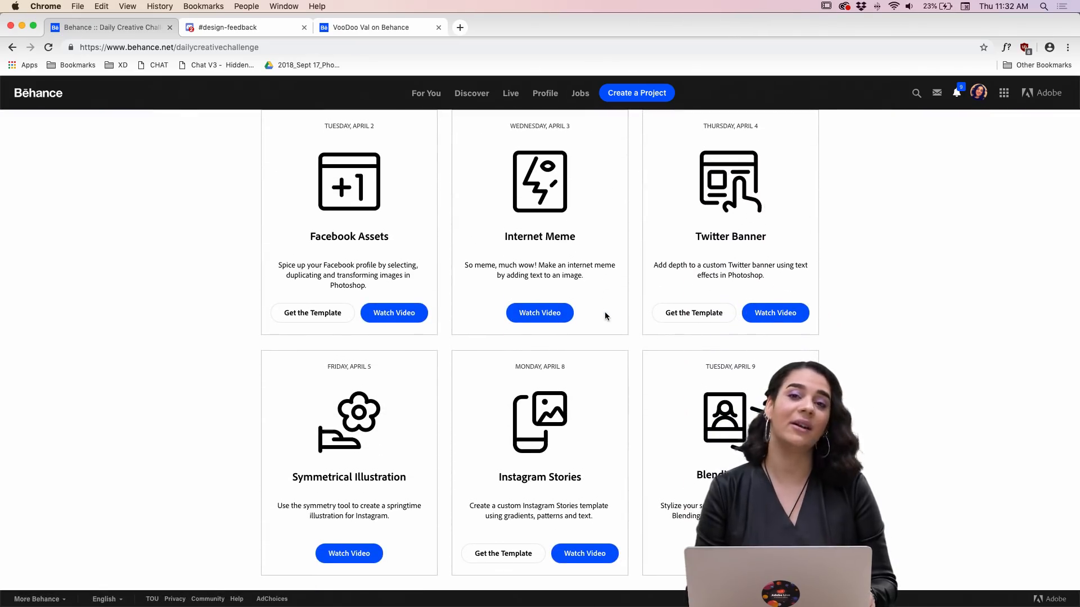
scroll(605, 314, down, 1)
scroll(605, 314, down, 8)
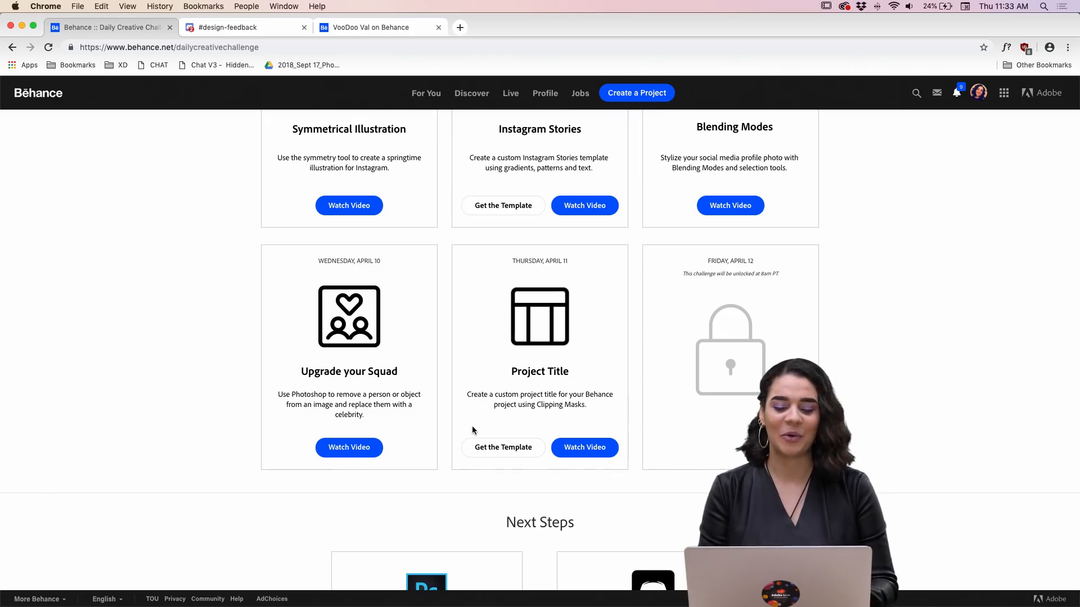
scroll(680, 345, down, 4)
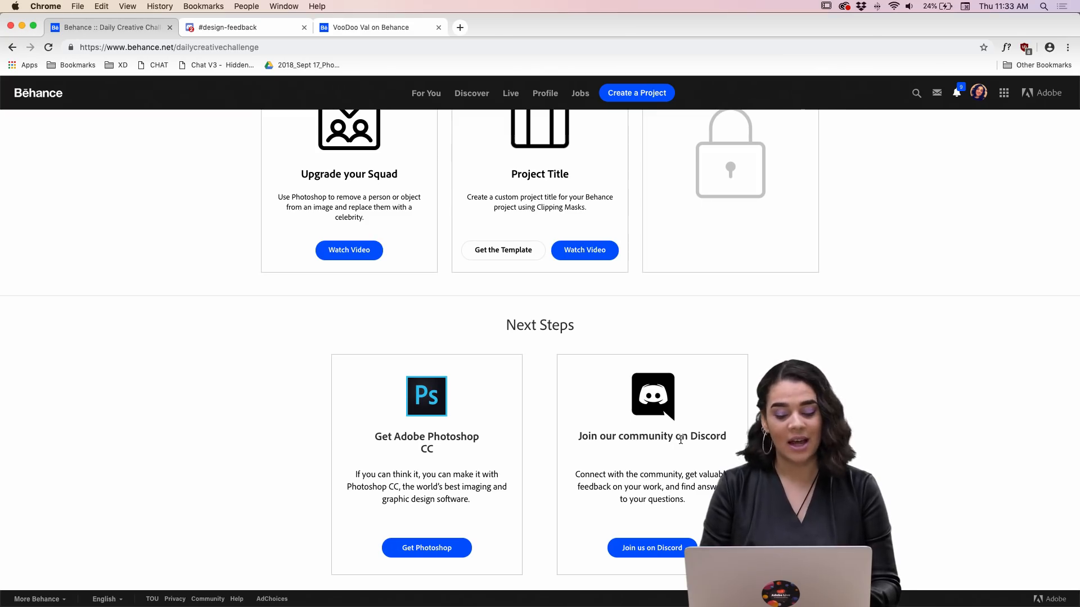
Step: Switch to the Discord design-feedback channel and look through the work and comments shared there
click(265, 33)
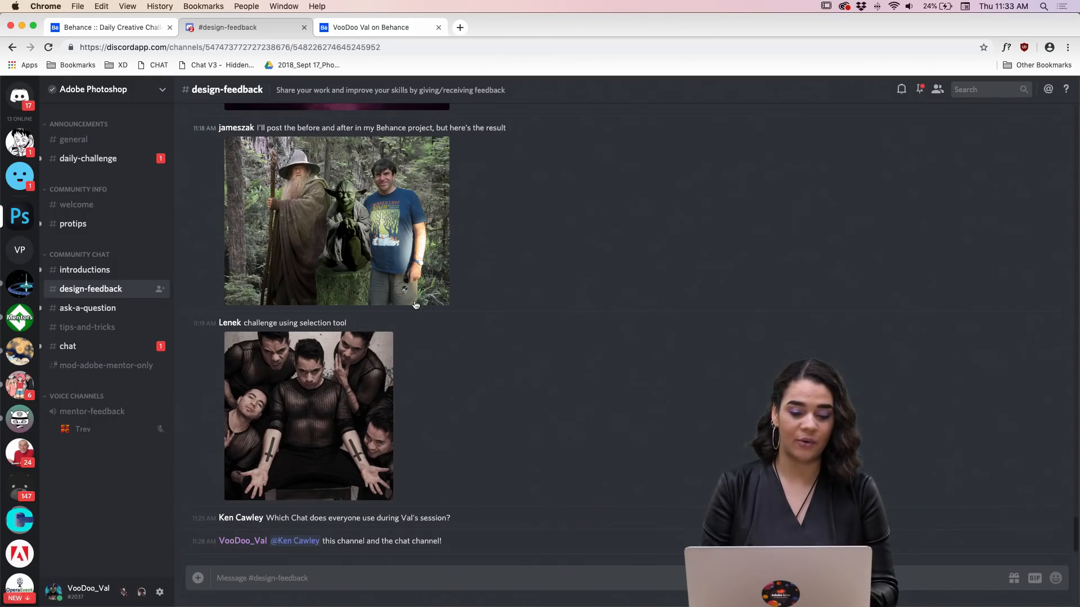
scroll(433, 309, up, 3)
scroll(434, 309, up, 6)
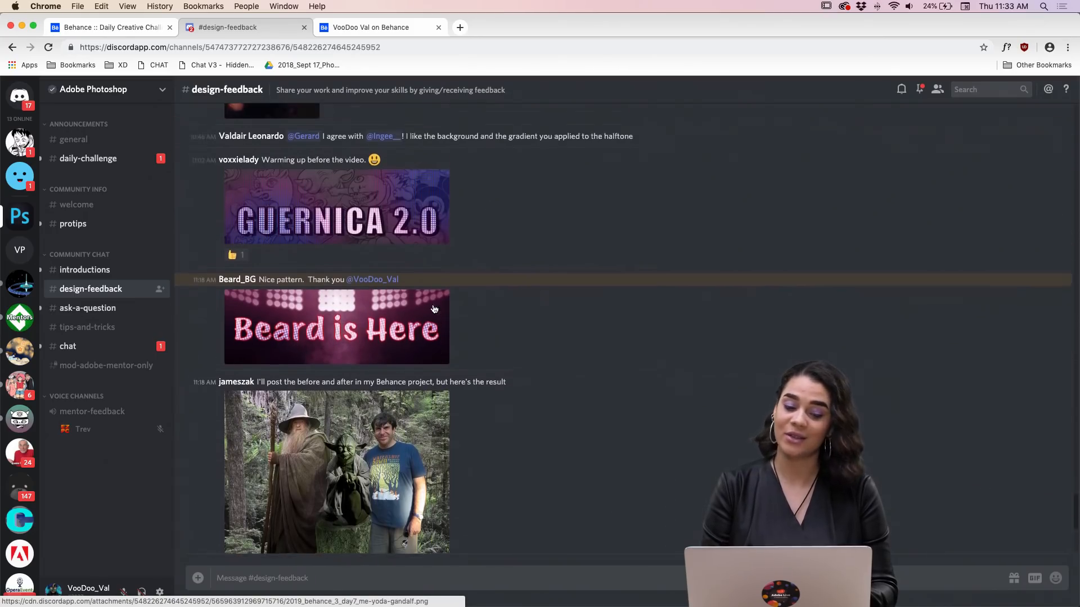
scroll(433, 308, up, 5)
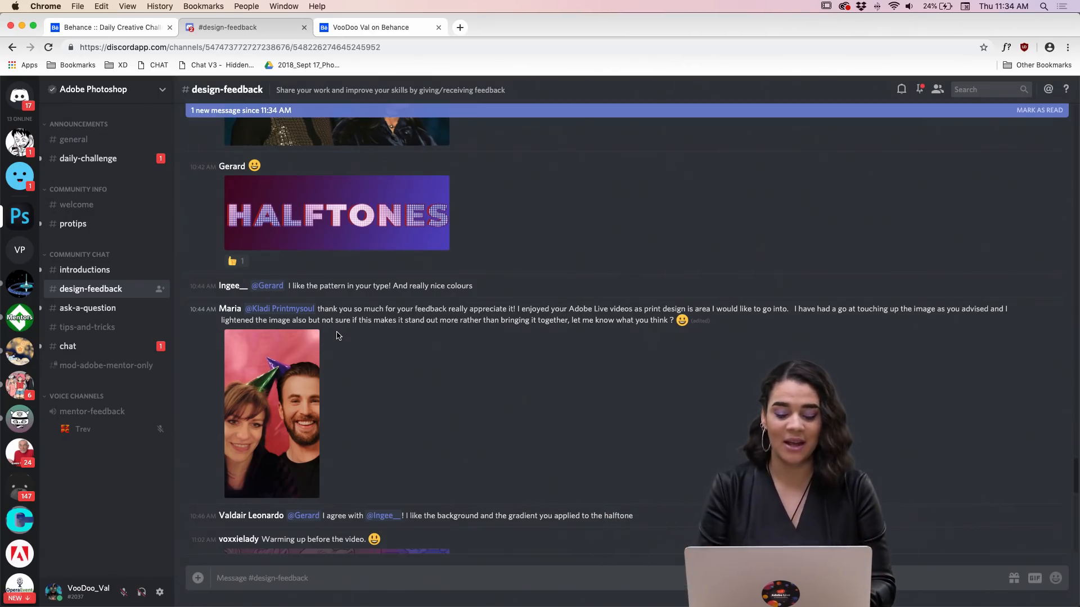
Step: View the introductions and chat channels of the Adobe Photoshop server and return to design-feedback
click(93, 275)
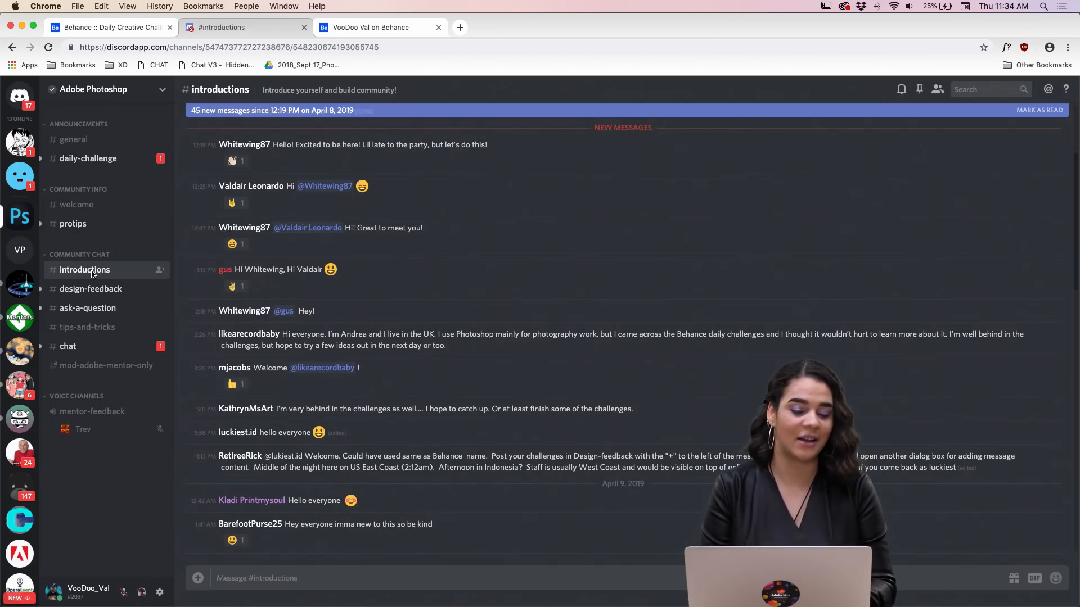
click(79, 351)
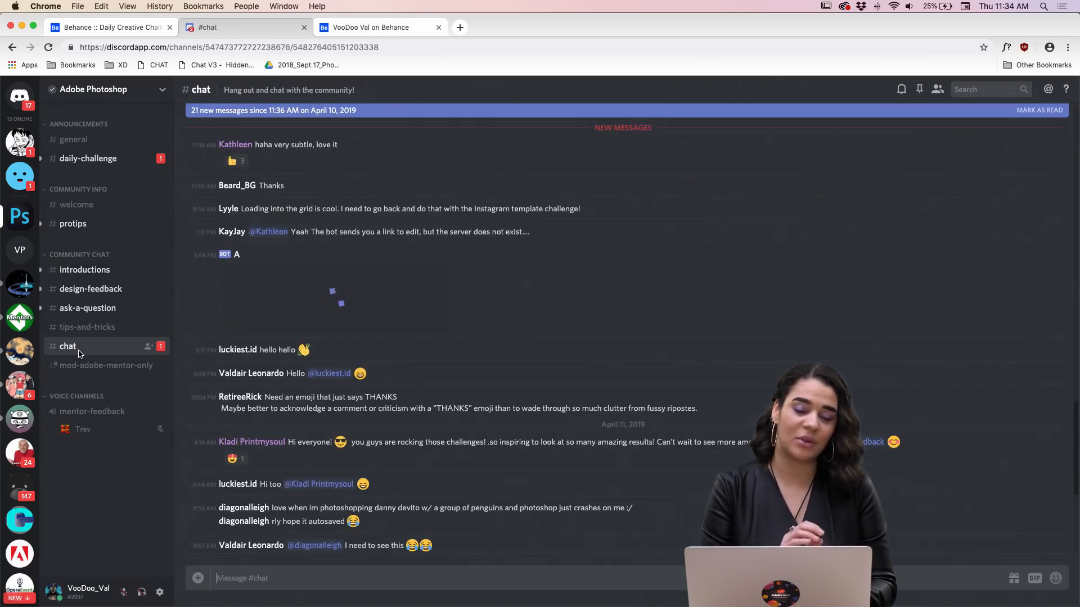
click(111, 294)
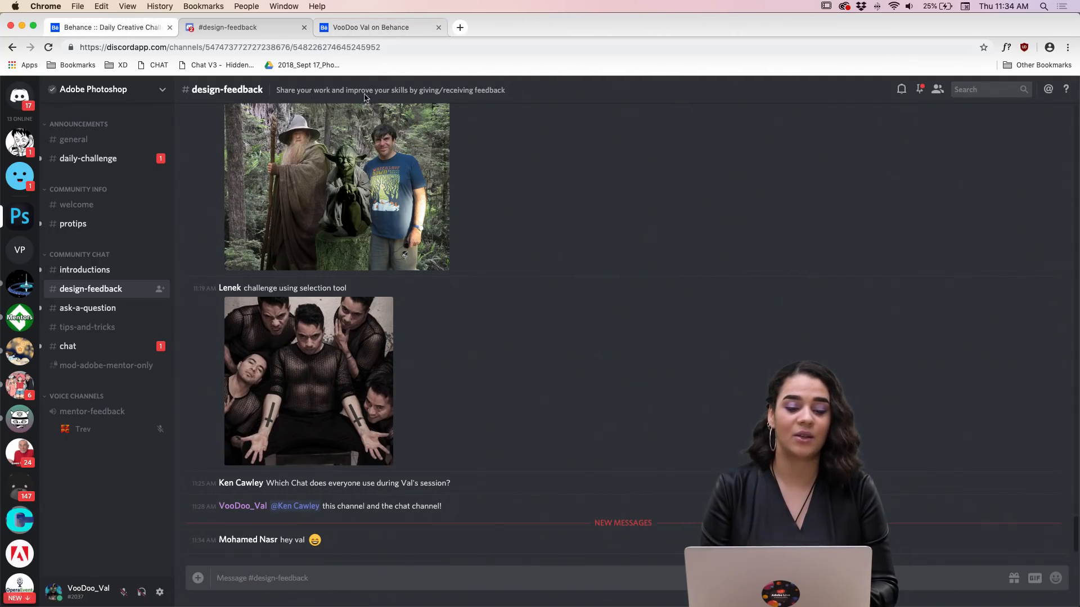
Step: Switch to Photoshop and launch the KeyCastr keystroke display app
mouse_move(340, 597)
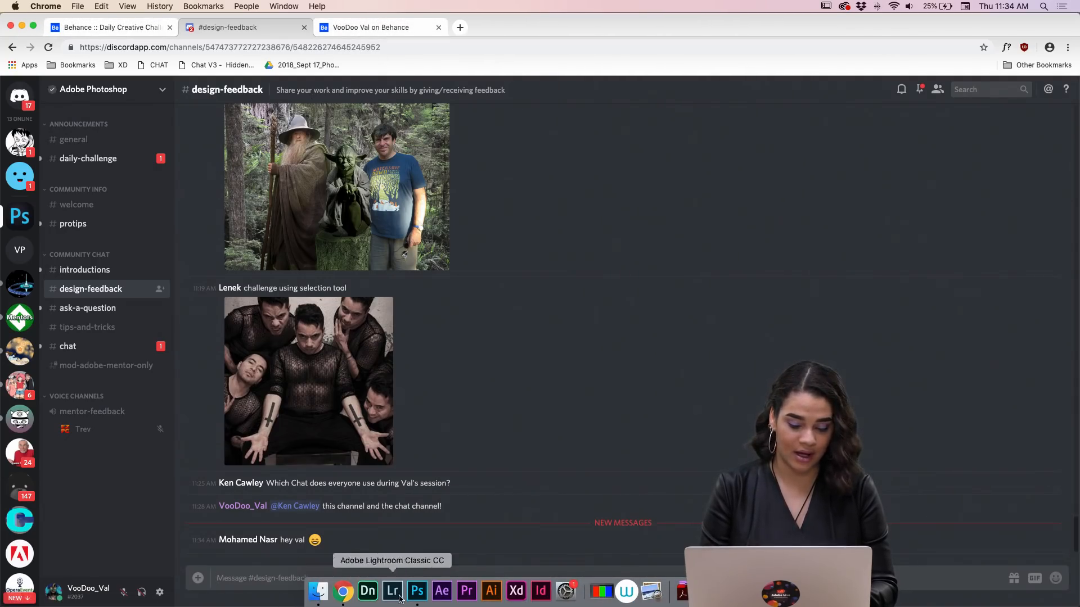
click(419, 592)
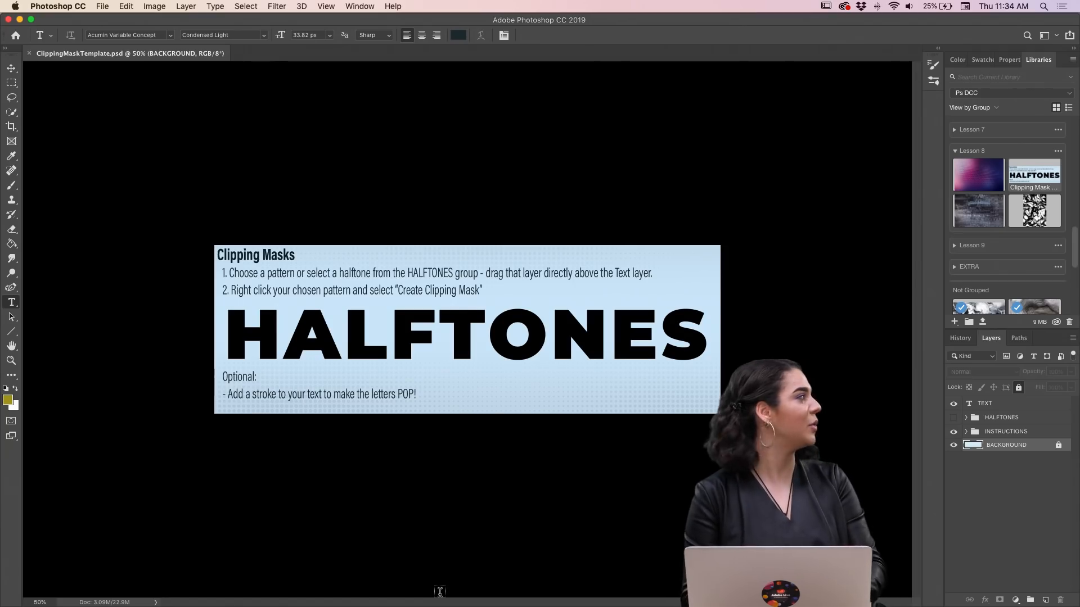
key(super+space)
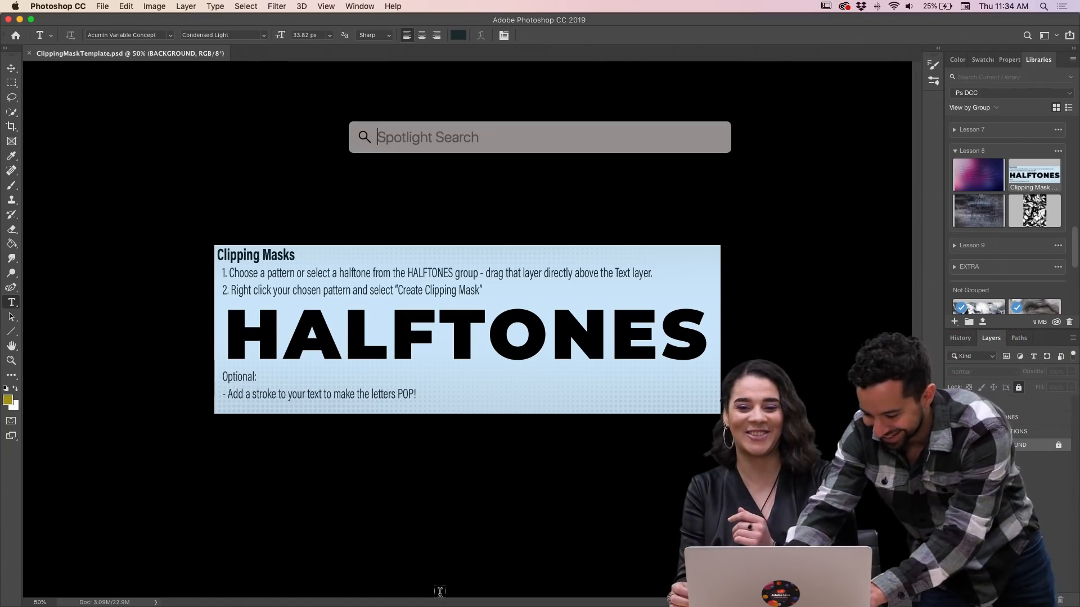
text(keyCastr)
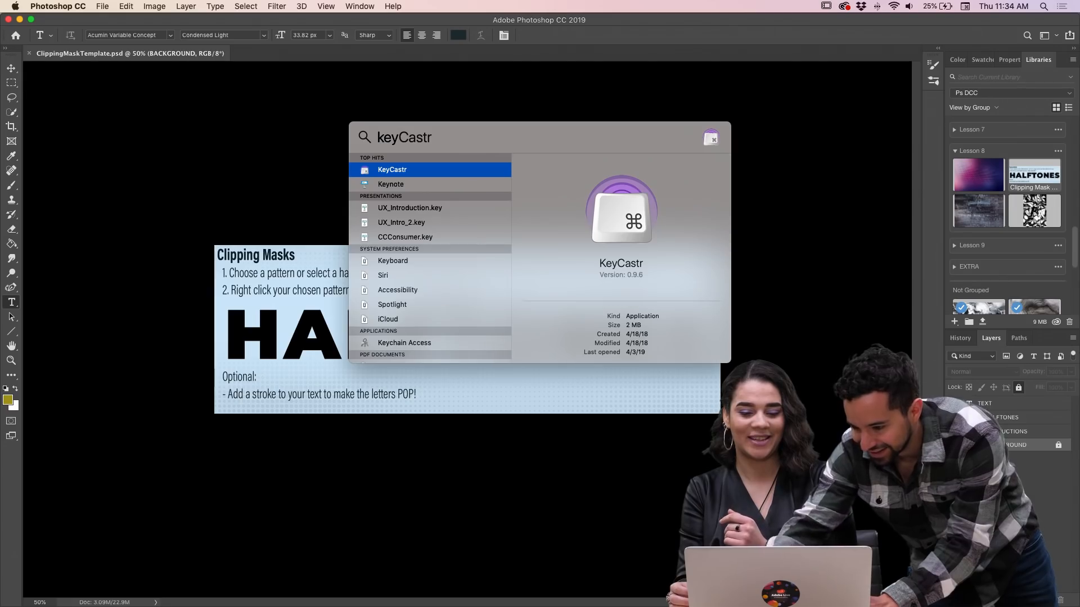
key(Return)
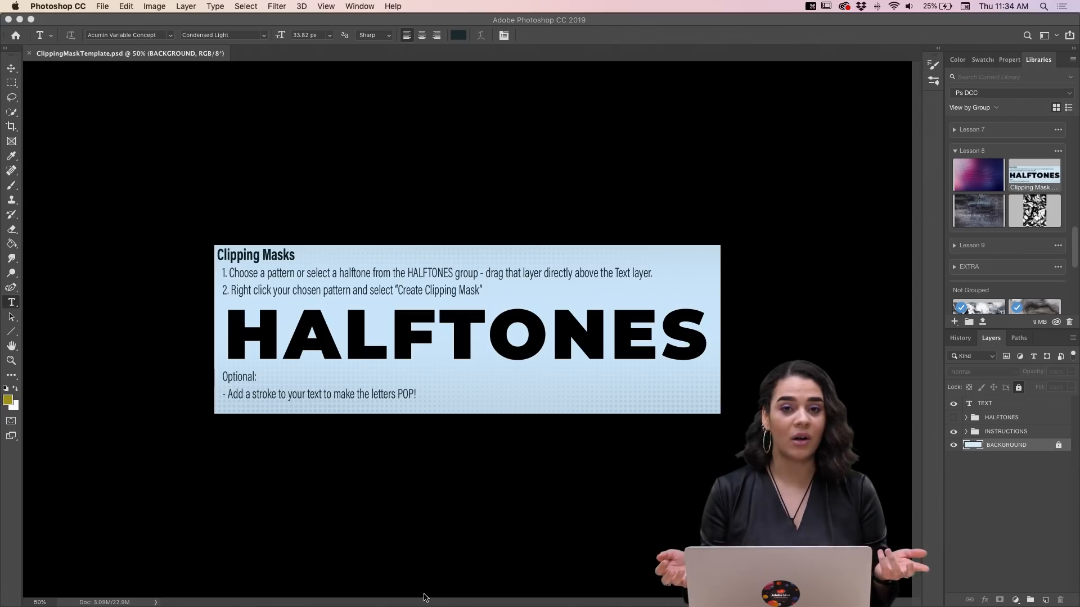
Step: Review the new document settings and recent presets, and close the dialog without creating a document
click(103, 7)
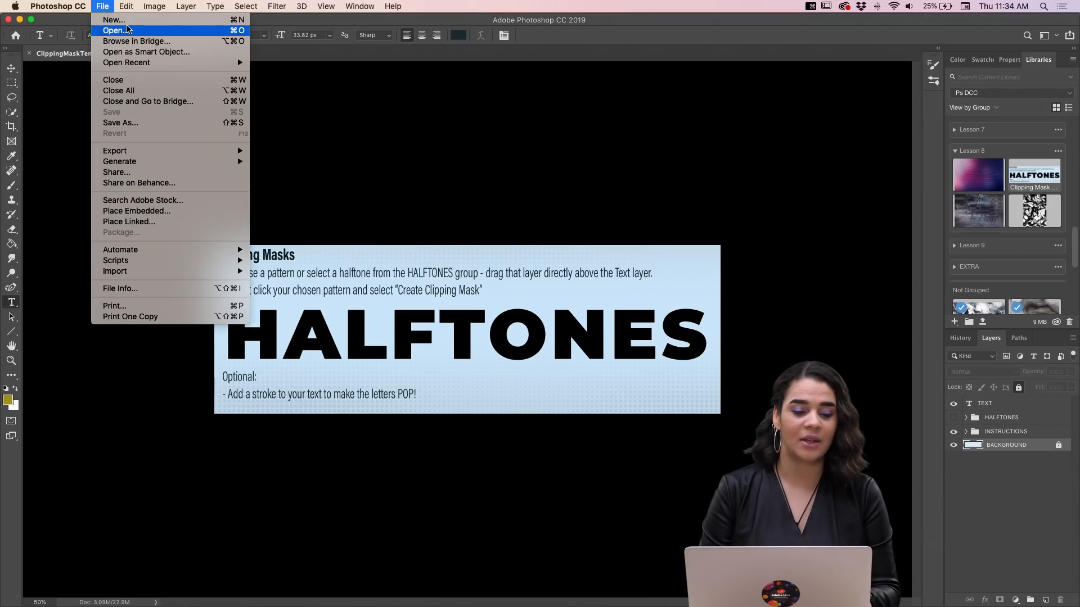
click(126, 21)
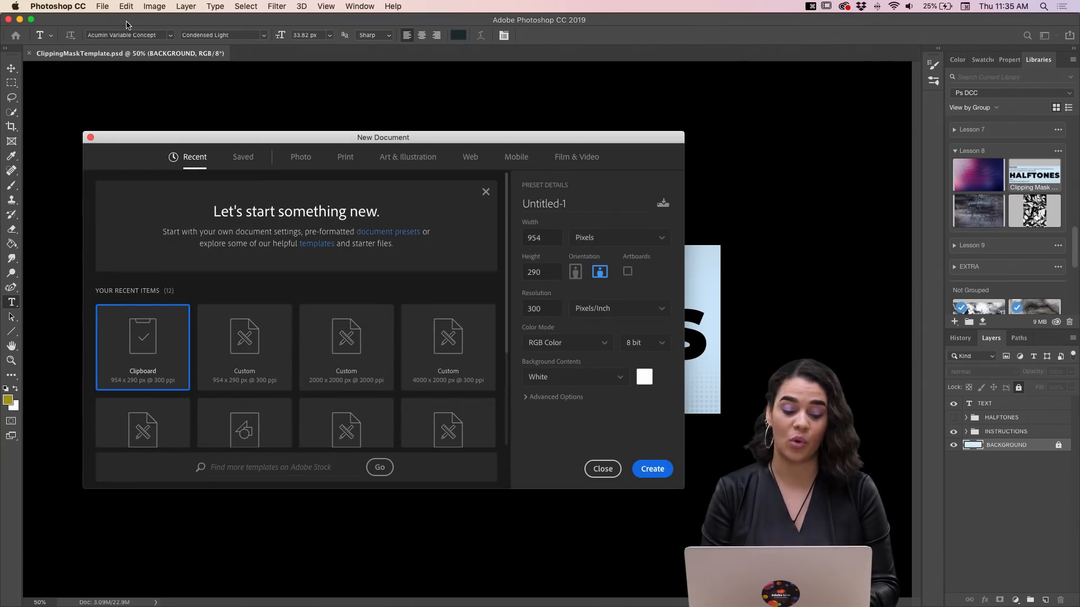
scroll(340, 362, down, 3)
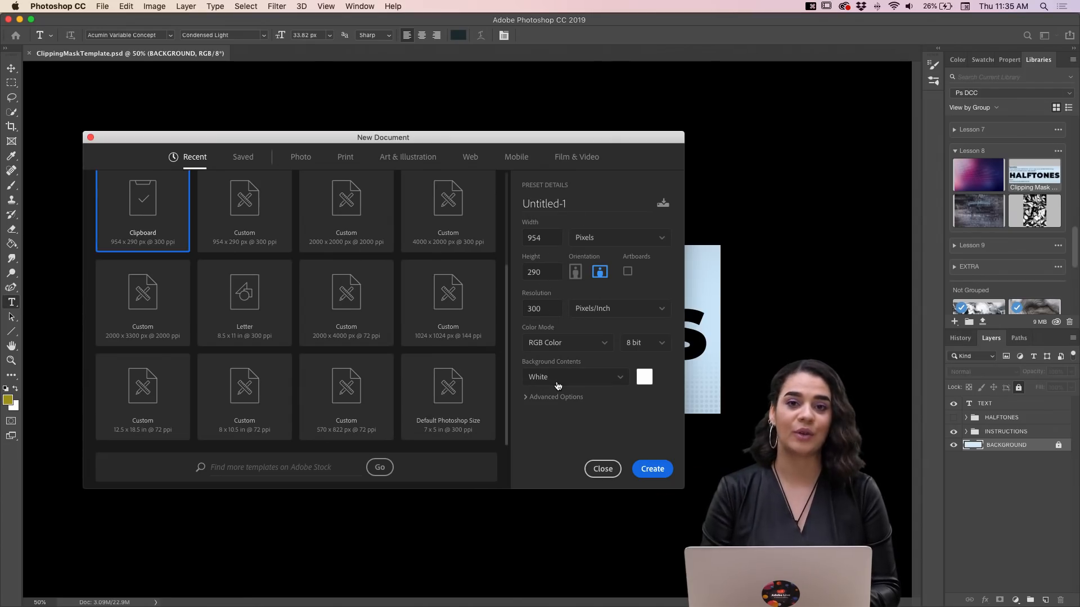
click(601, 469)
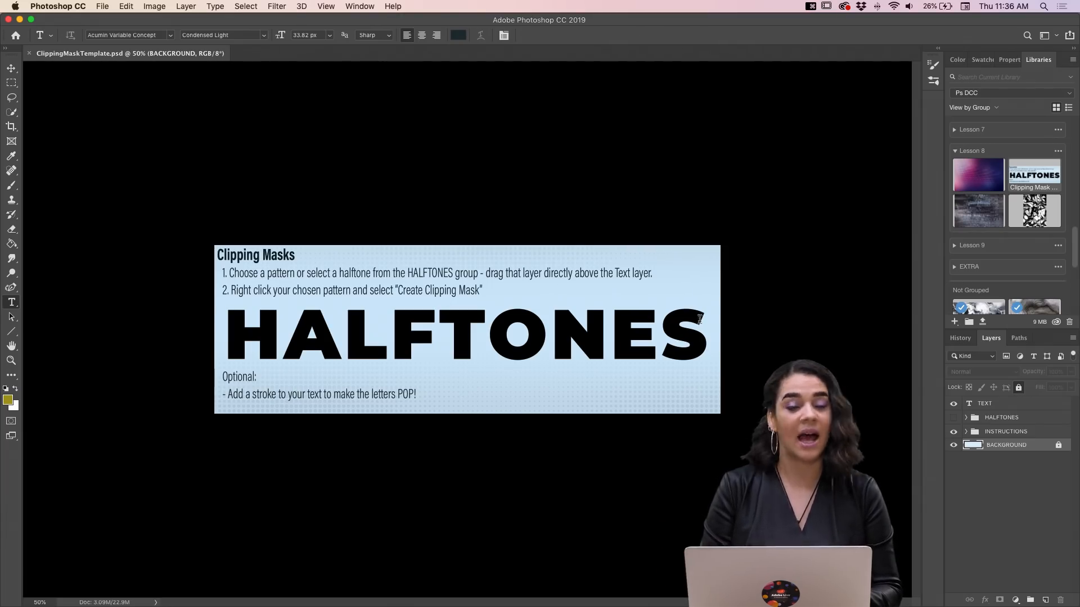
Step: Preview the patterns in the HALFTONES group by toggling Group 6 and Group 4, restore both, and hide the group again
click(953, 418)
click(966, 418)
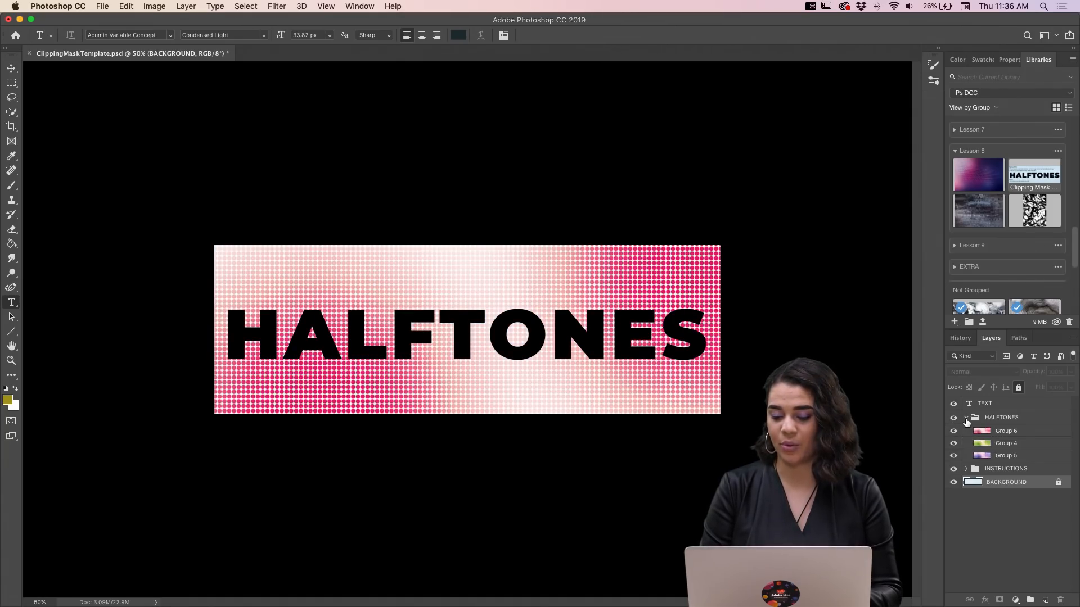
click(954, 432)
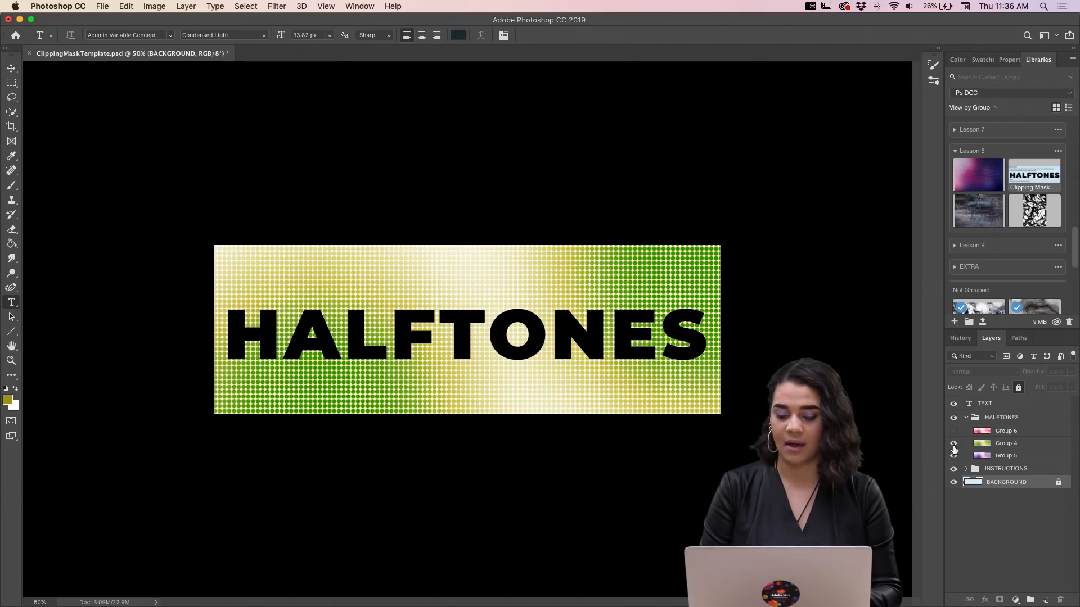
click(953, 444)
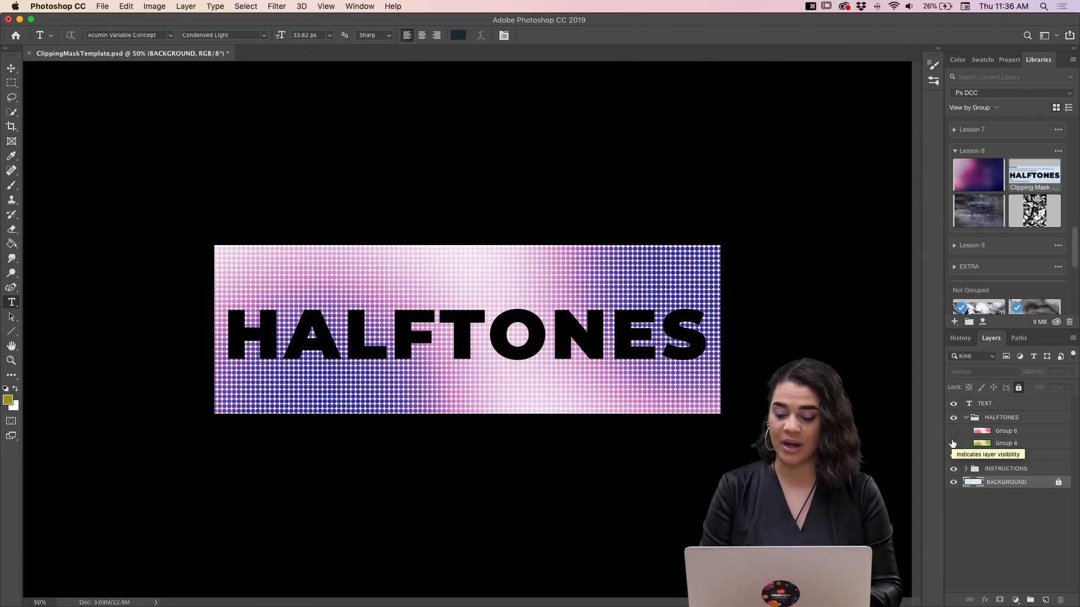
click(953, 444)
click(953, 431)
click(965, 418)
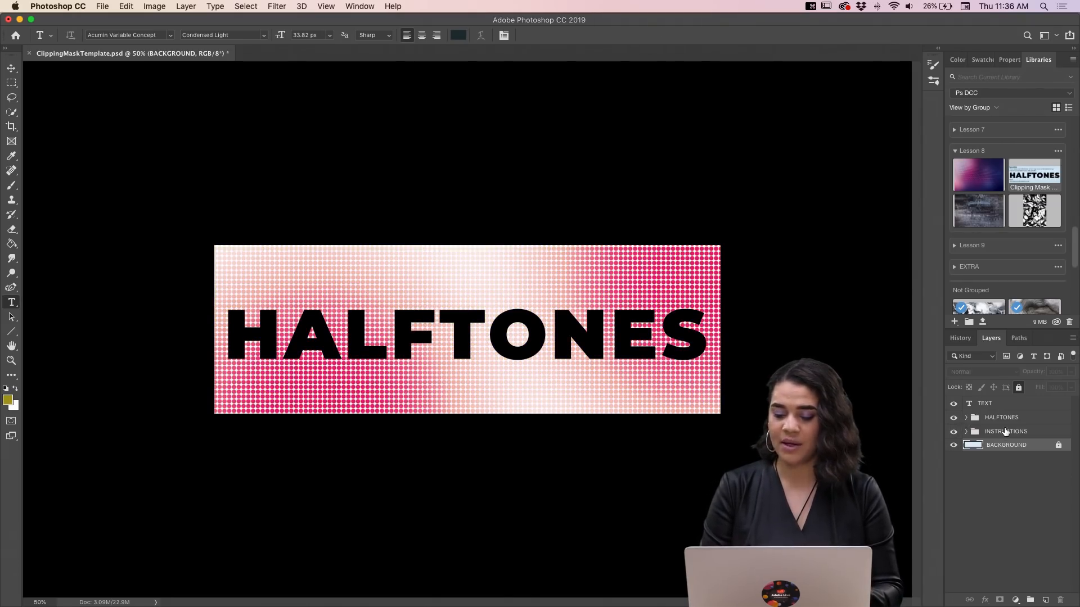
click(953, 418)
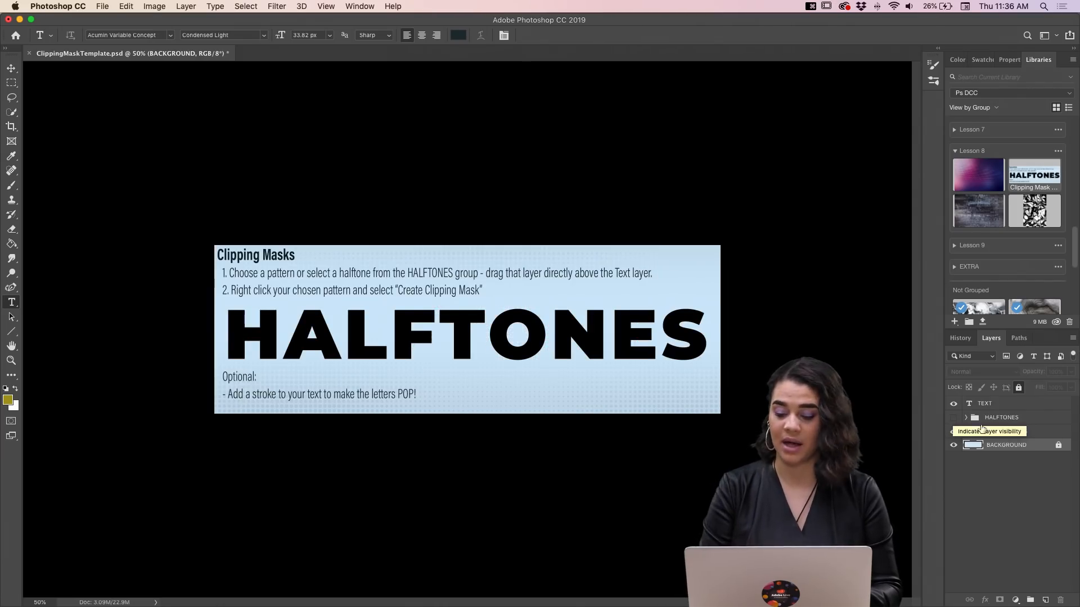
Step: Move the Group 5 pattern out of the HALFTONES group to directly above the TEXT layer and create a clipping mask from it
click(966, 418)
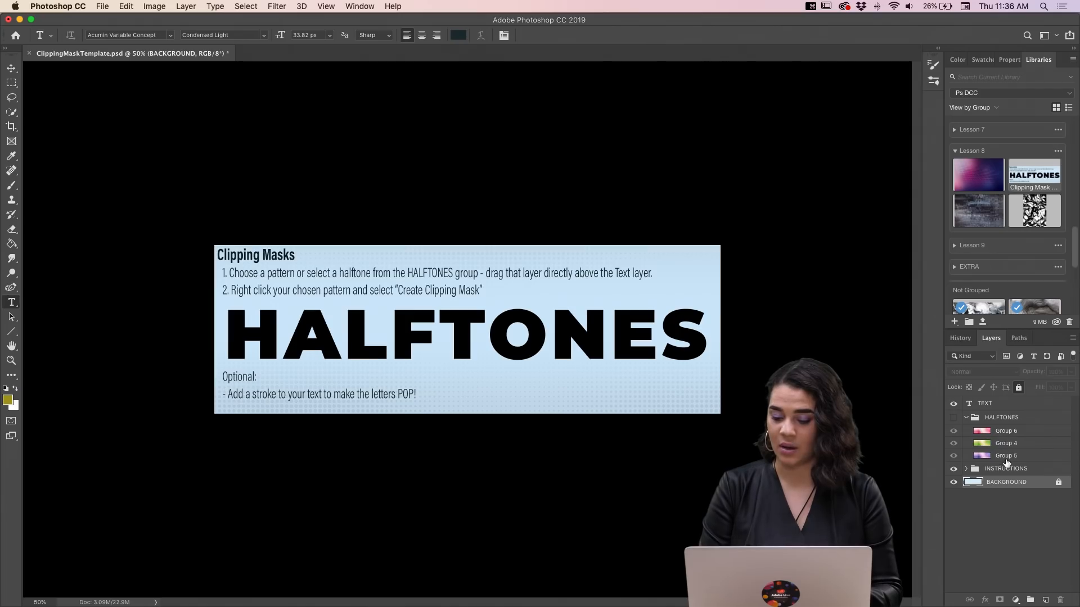
drag(1007, 457, 1008, 463)
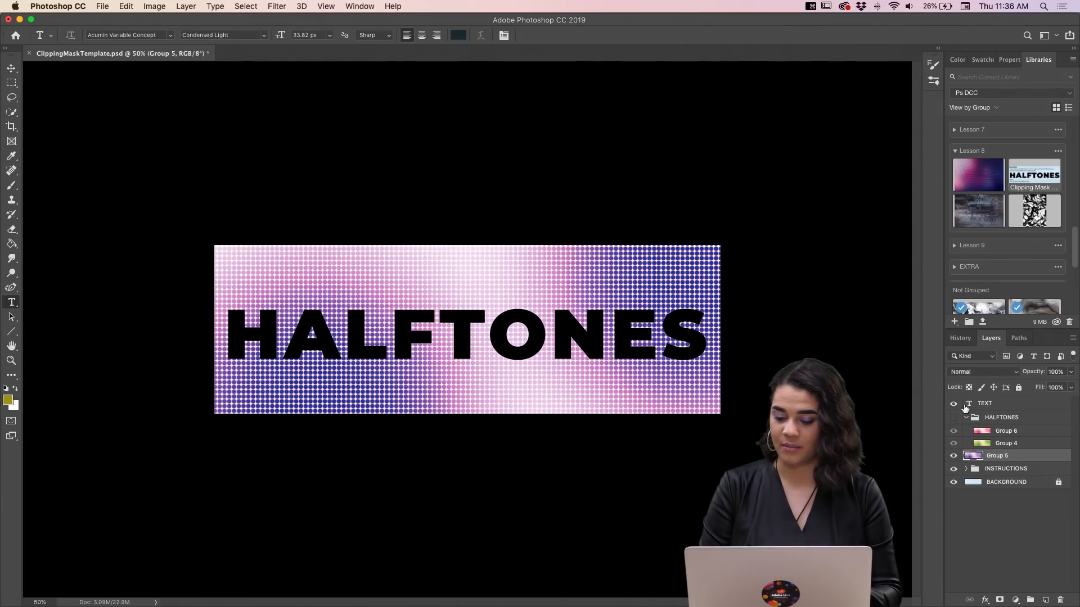
click(965, 418)
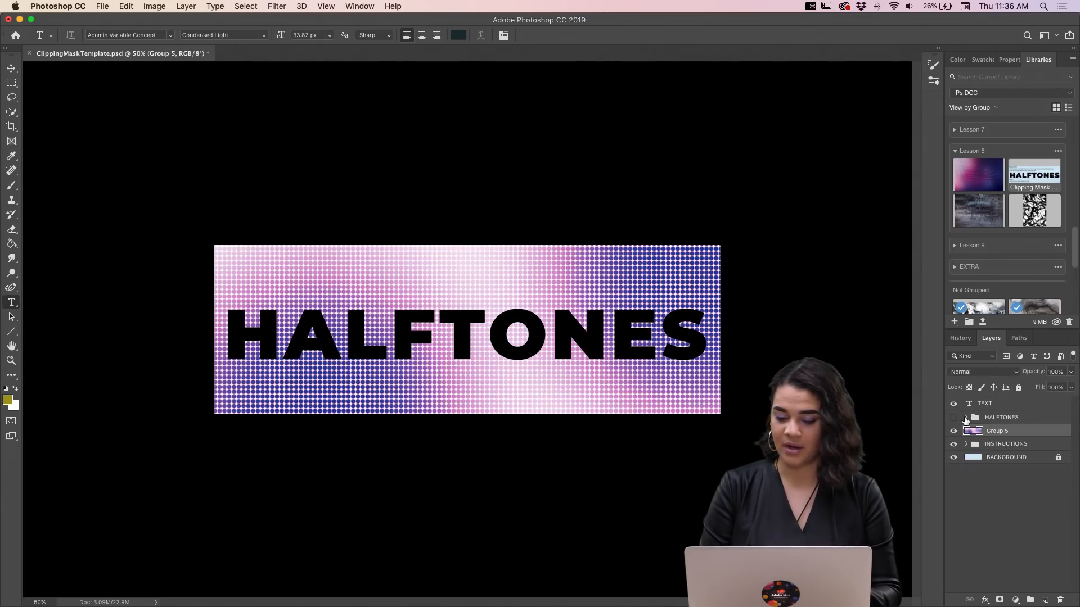
drag(1021, 432, 1013, 400)
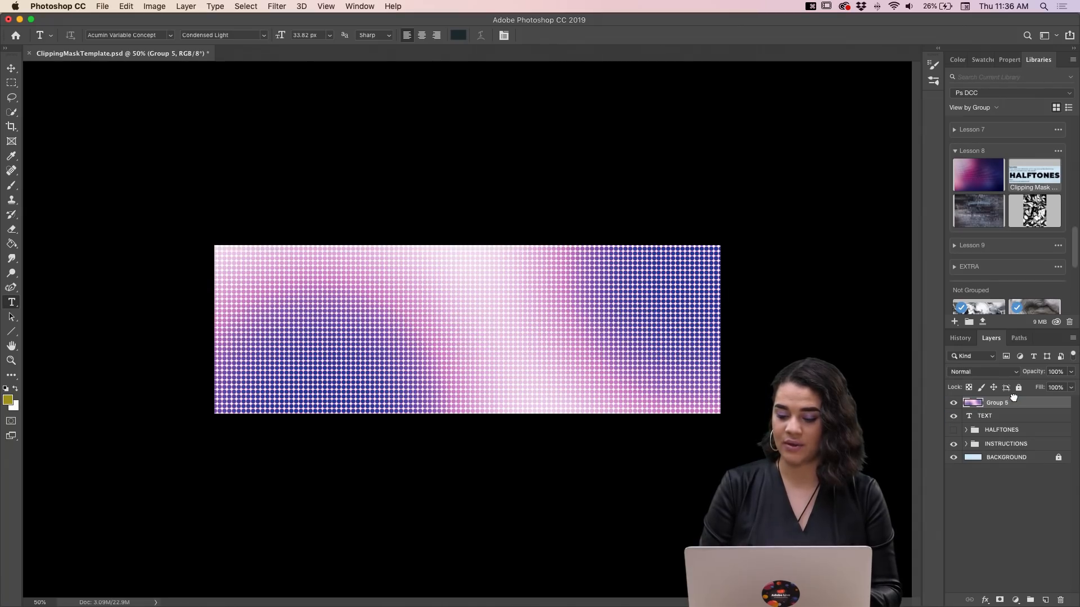
right_click(1044, 406)
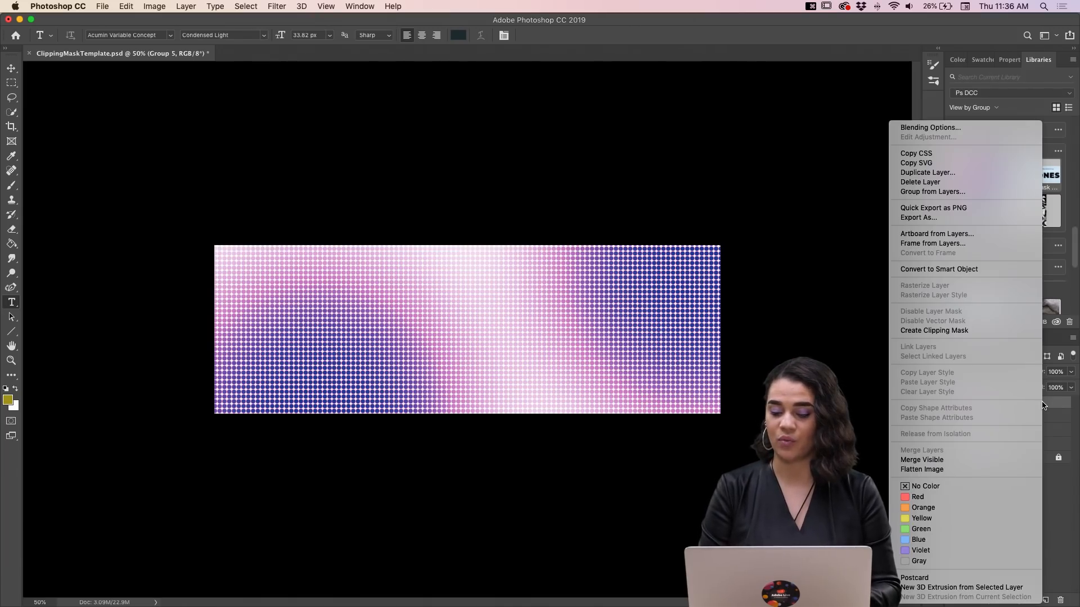
click(973, 331)
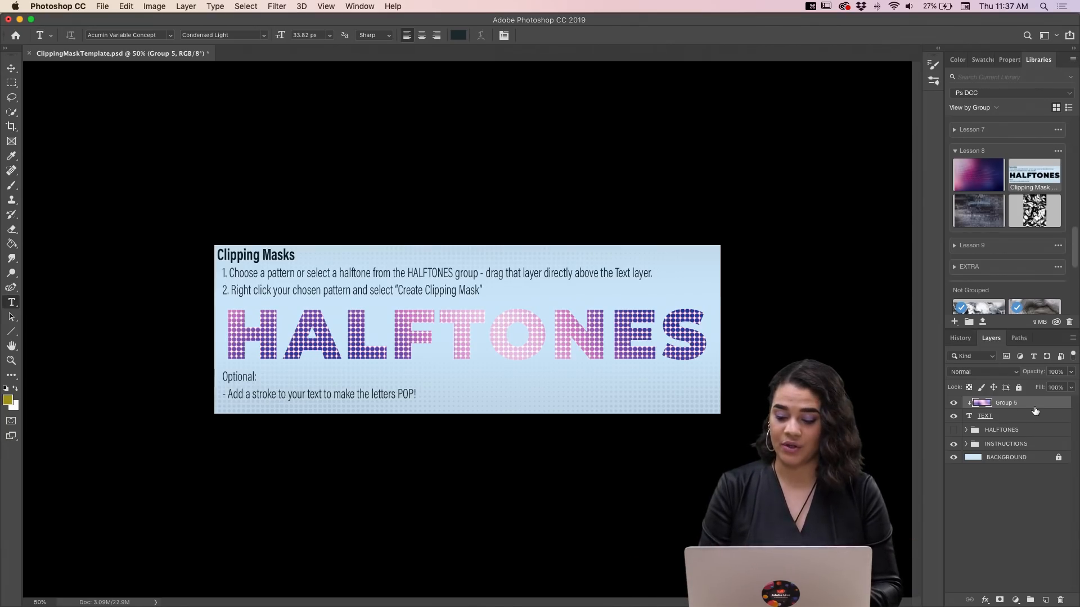
Step: Add a 7 px outside Stroke effect to the TEXT layer holding the HALFTONES title
key(super+equal)
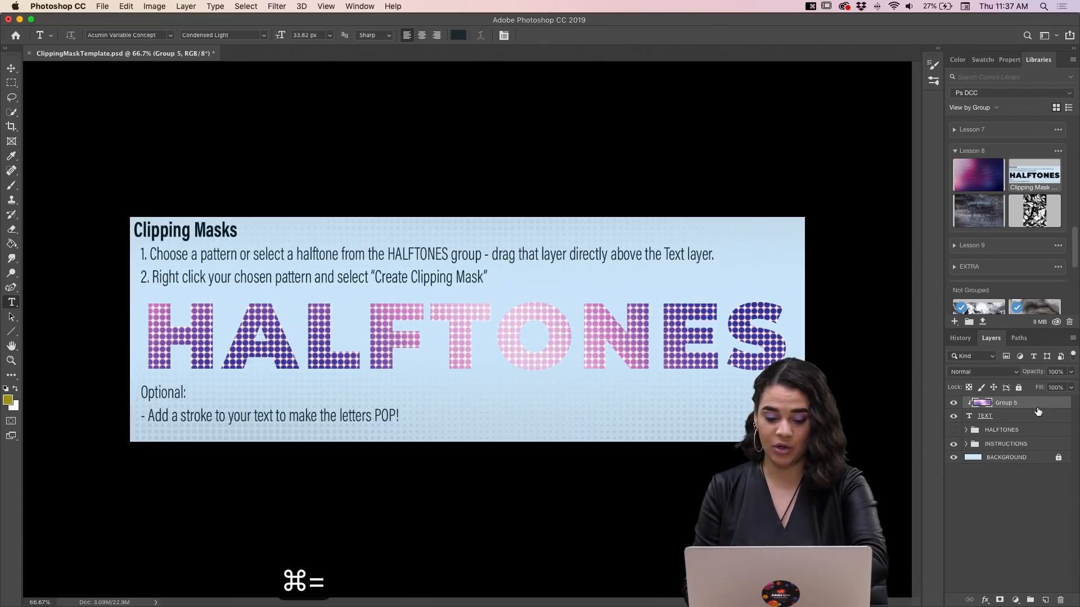
key(super+equal)
key(super+minus)
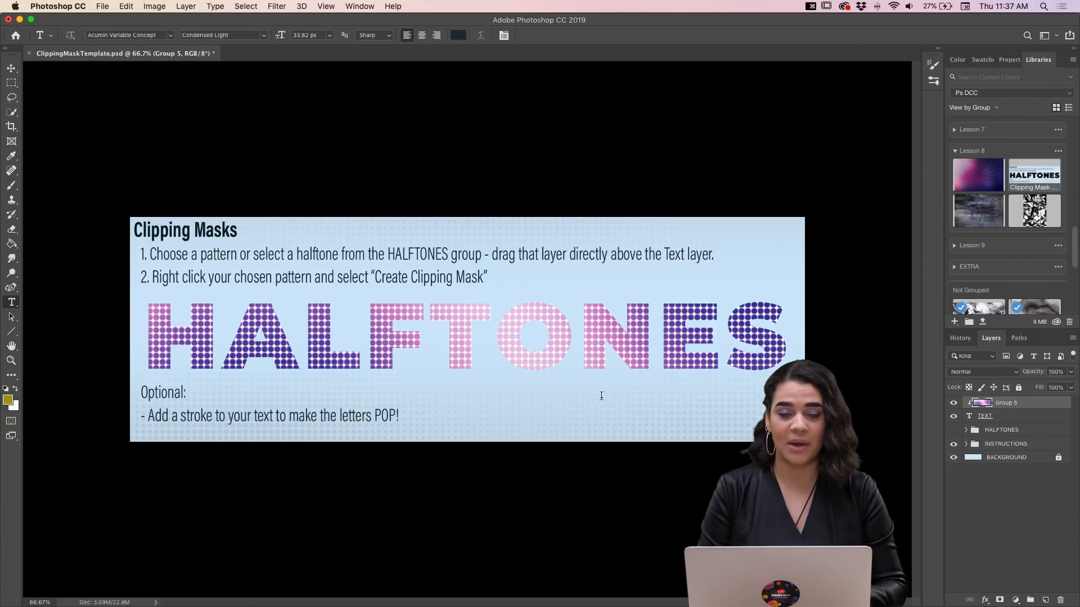
right_click(1027, 420)
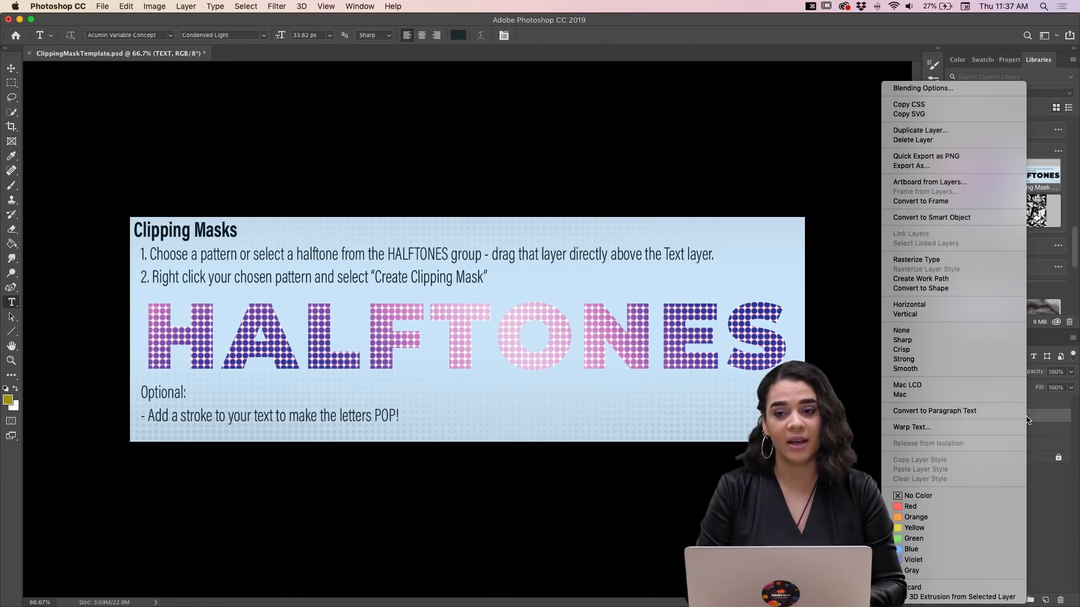
click(1058, 422)
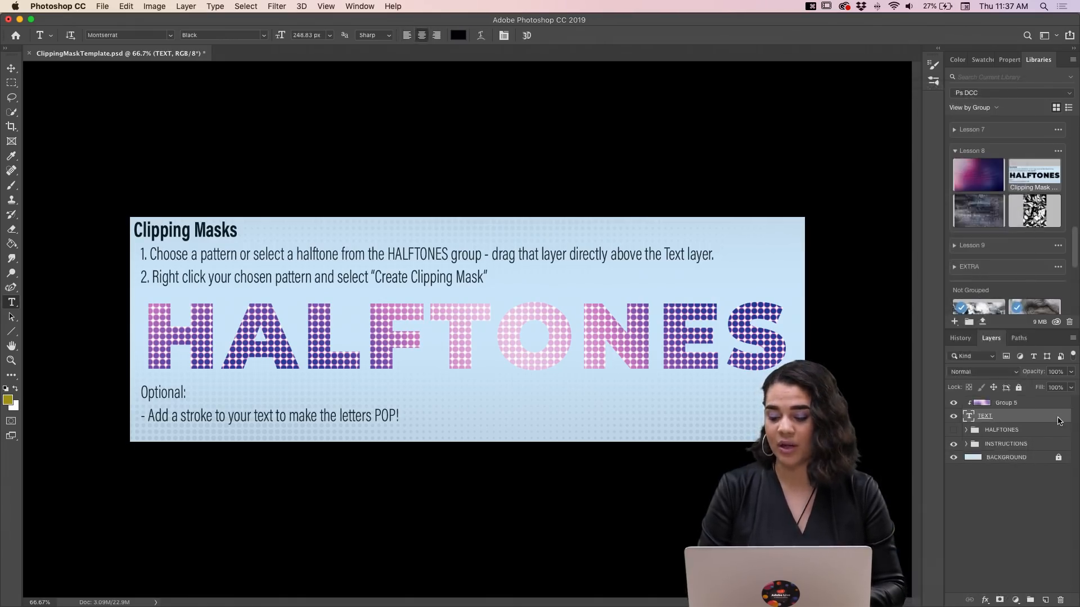
double_click(1056, 423)
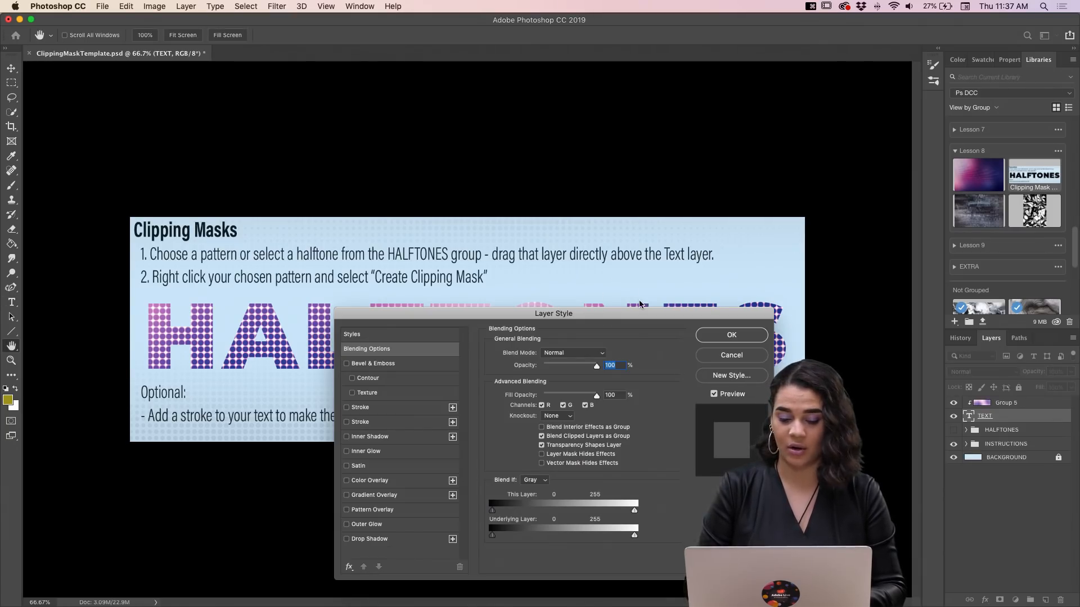
drag(643, 310, 848, 139)
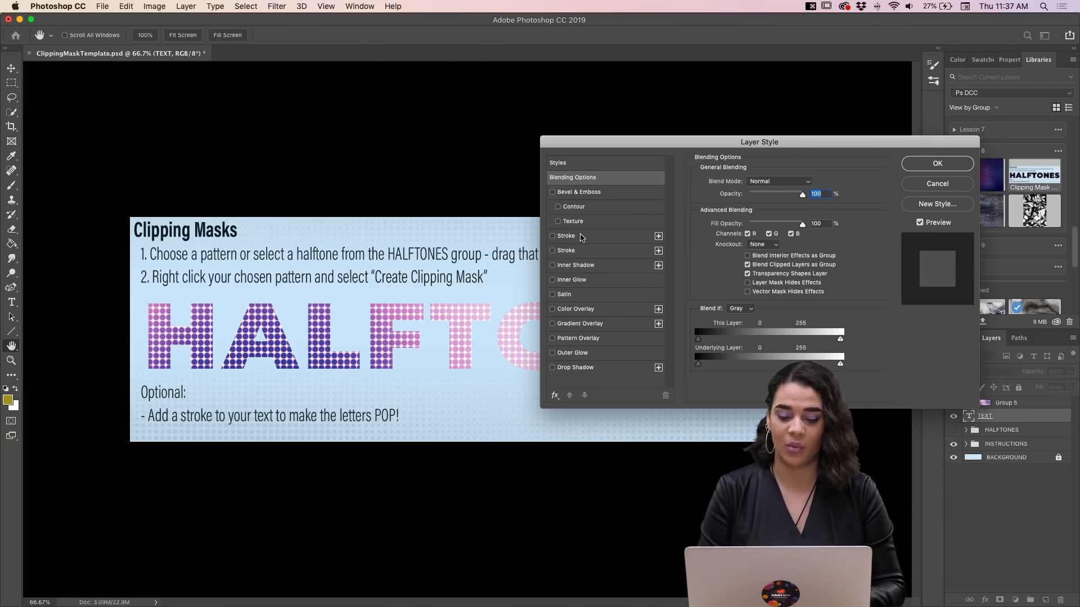
click(581, 239)
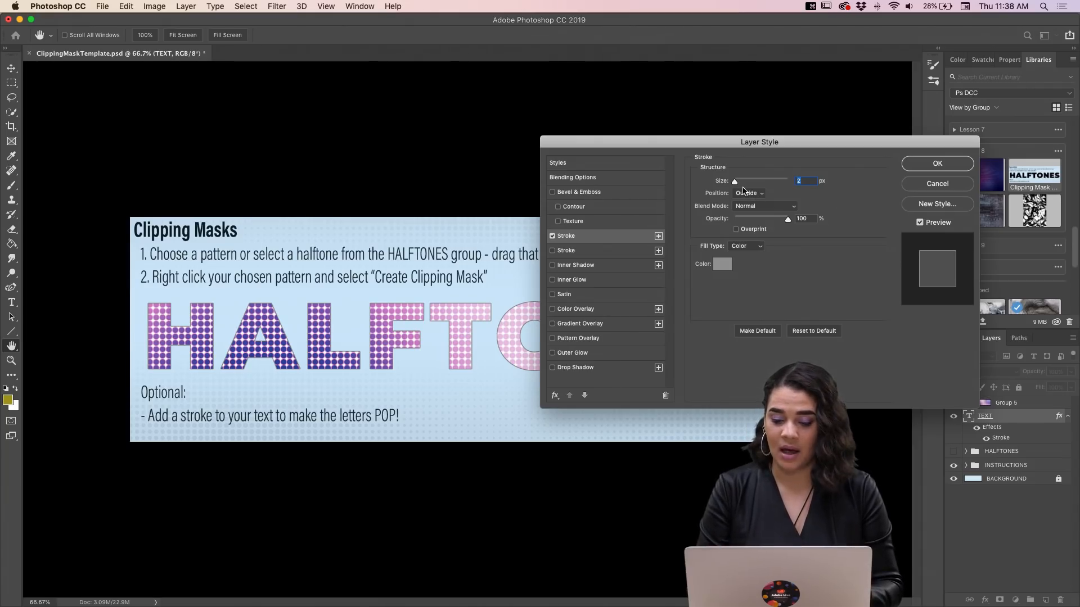
drag(735, 182, 738, 187)
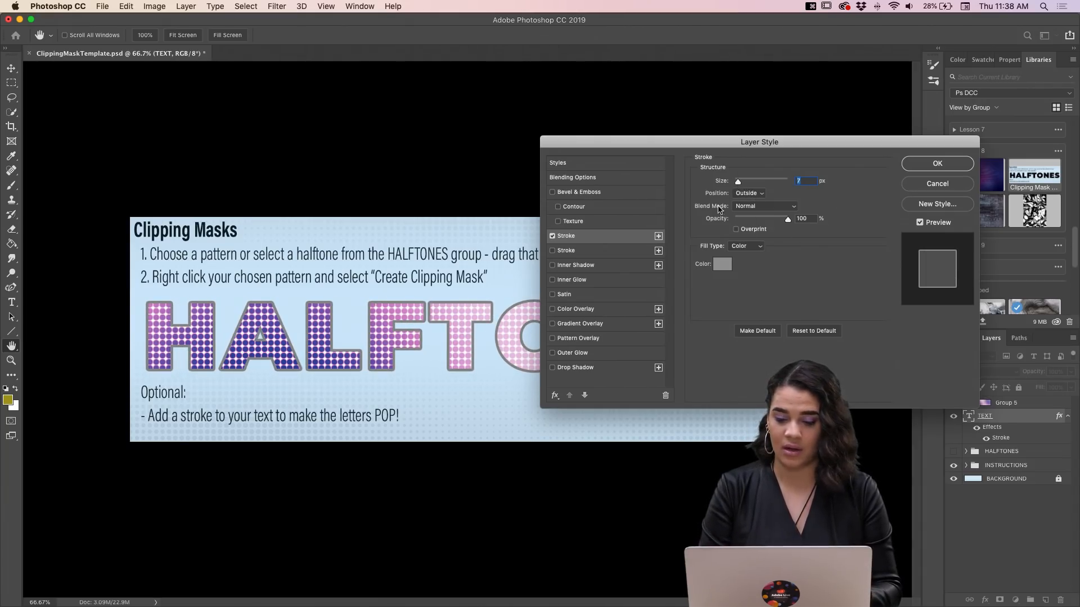
Step: Set the title's stroke color to black (000000) and apply the layer style
click(722, 264)
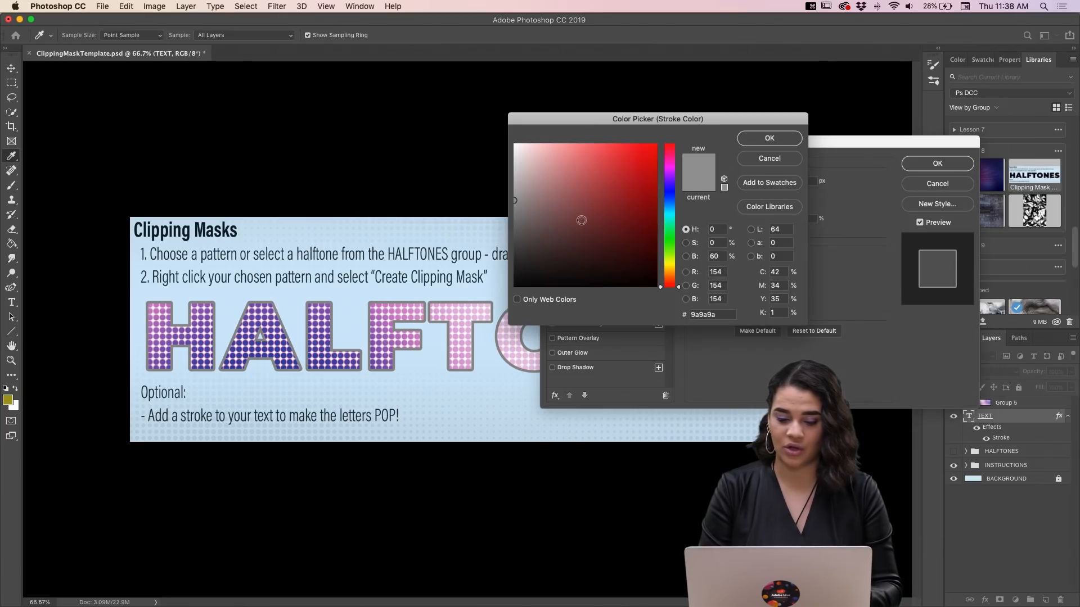
drag(532, 241, 489, 302)
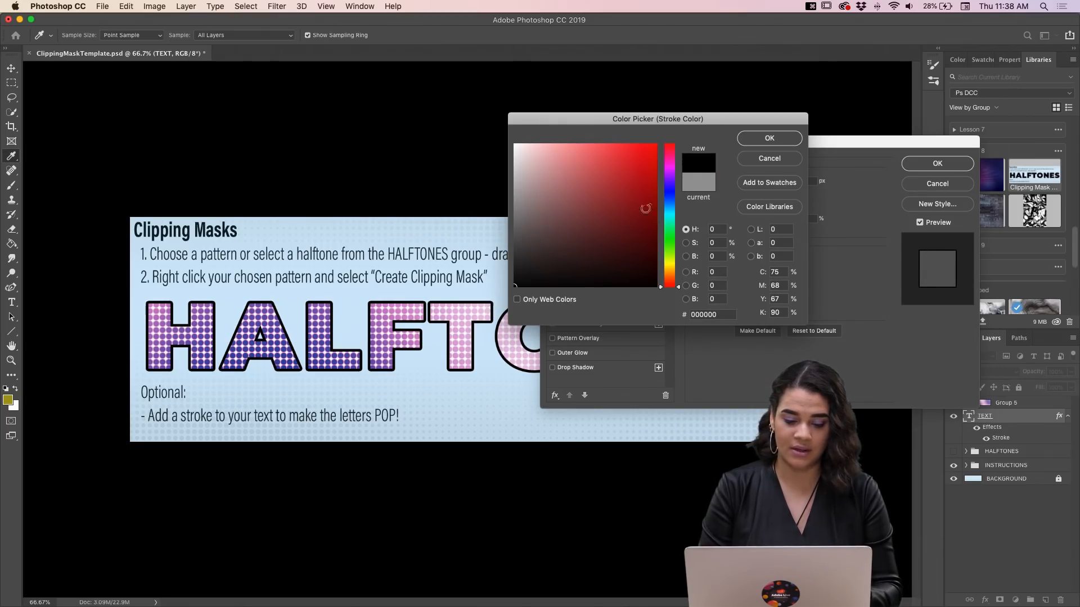
click(767, 139)
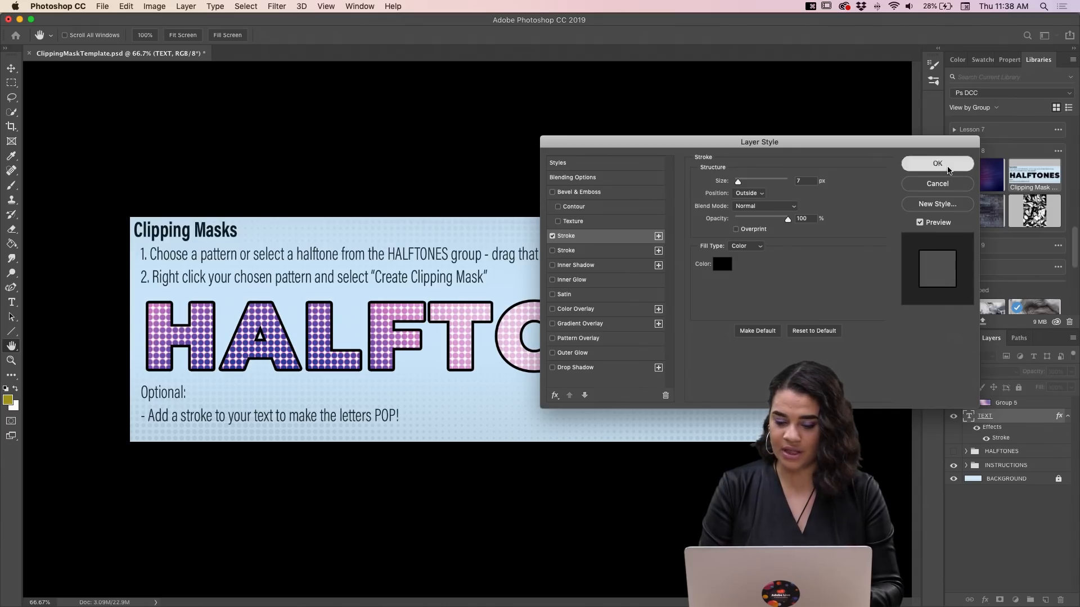
click(949, 167)
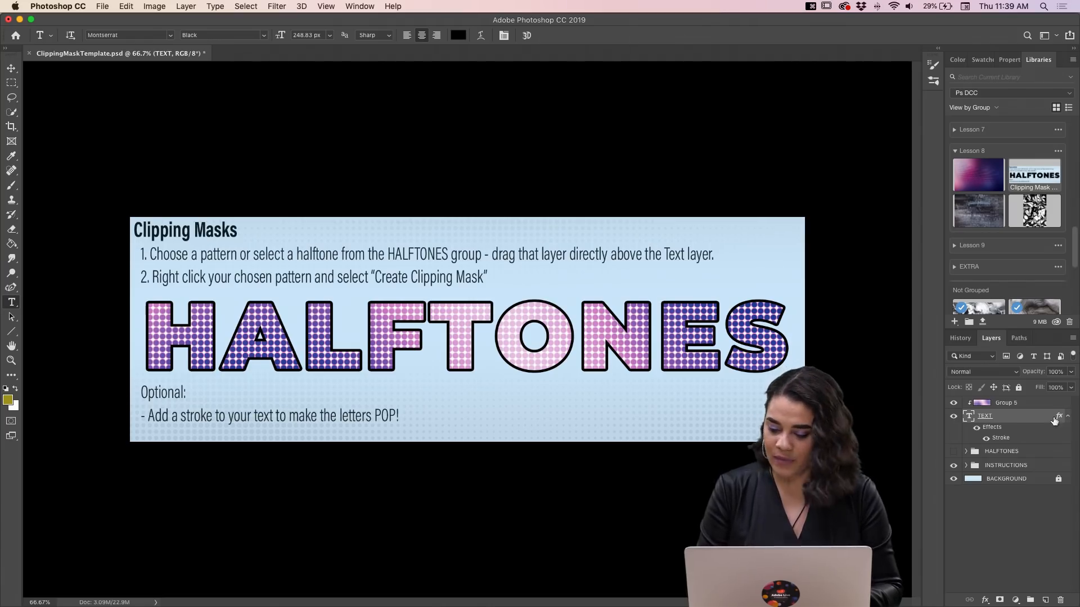
Step: Hide the clipped Group 5 pattern and the TEXT layer's effects
click(954, 403)
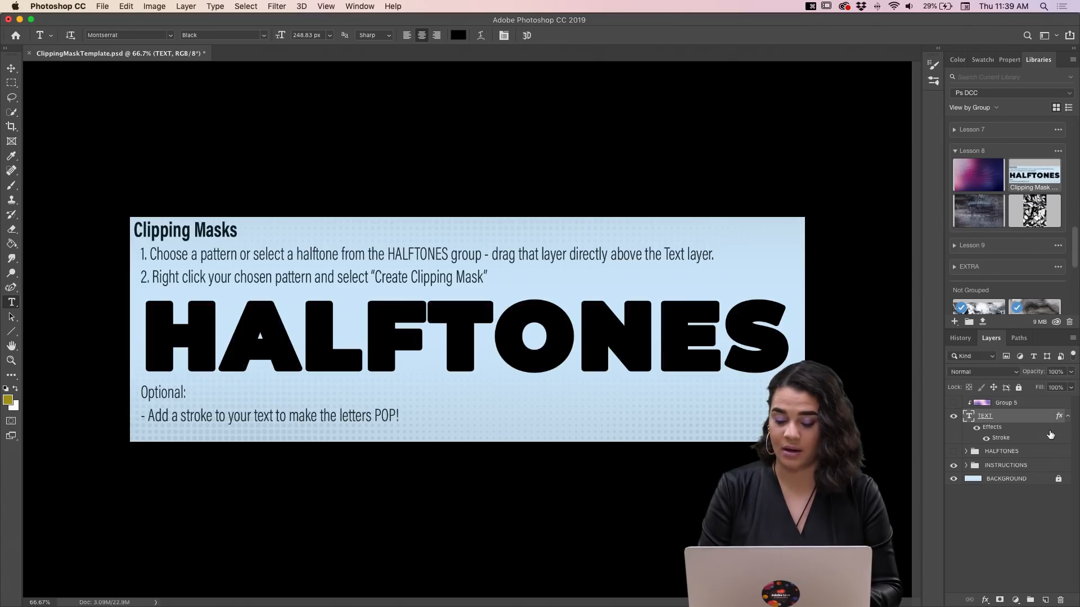
click(977, 429)
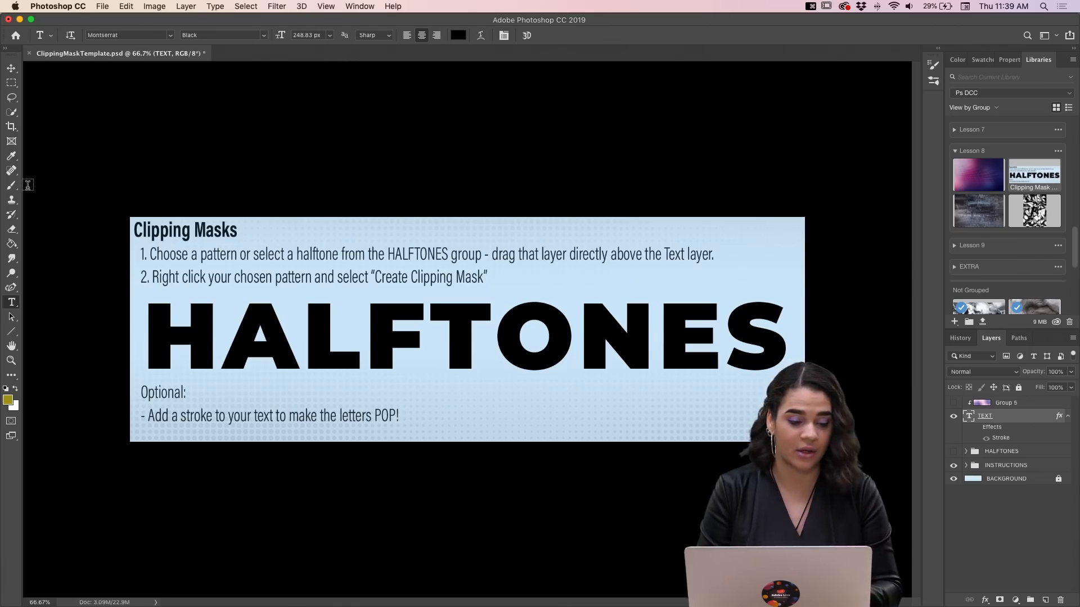
Step: Create a new layer above Group 5 and name it "halftone"
click(1030, 404)
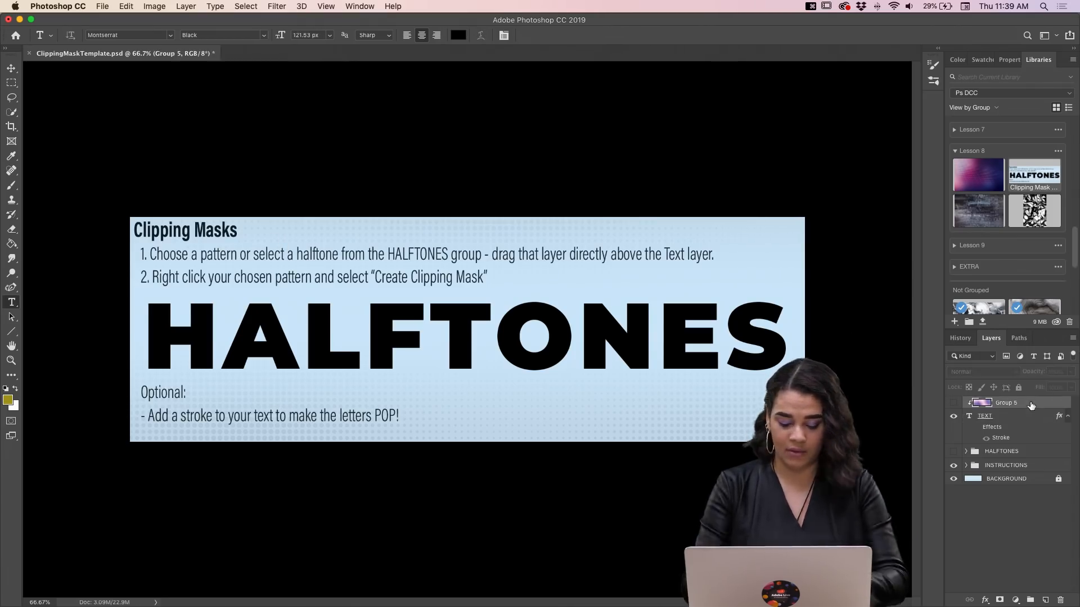
key(shift+super+n)
key(Return)
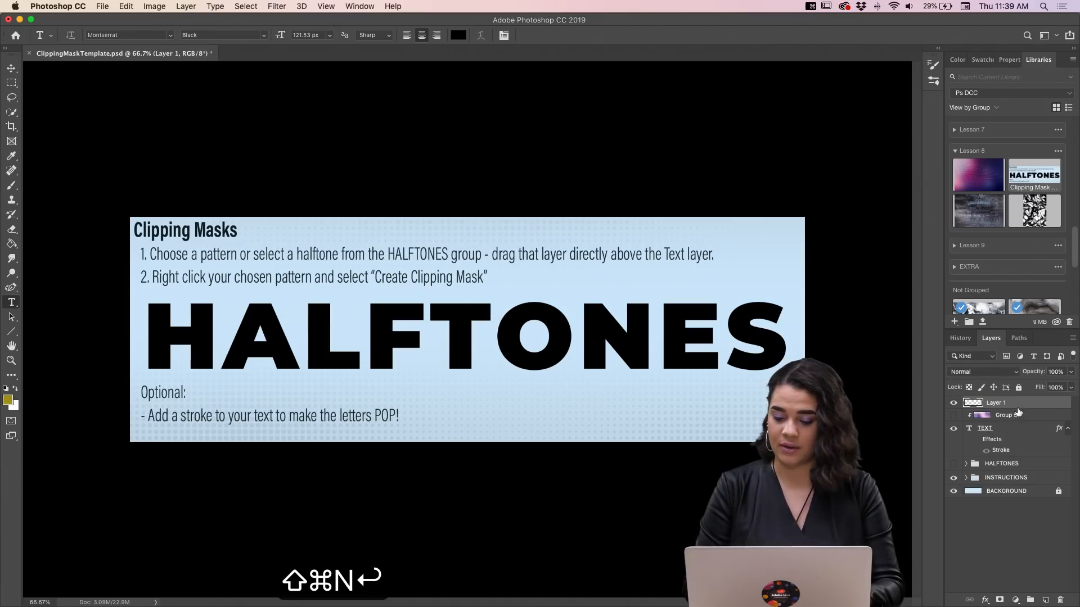
double_click(995, 402)
text(halftone)
key(Return)
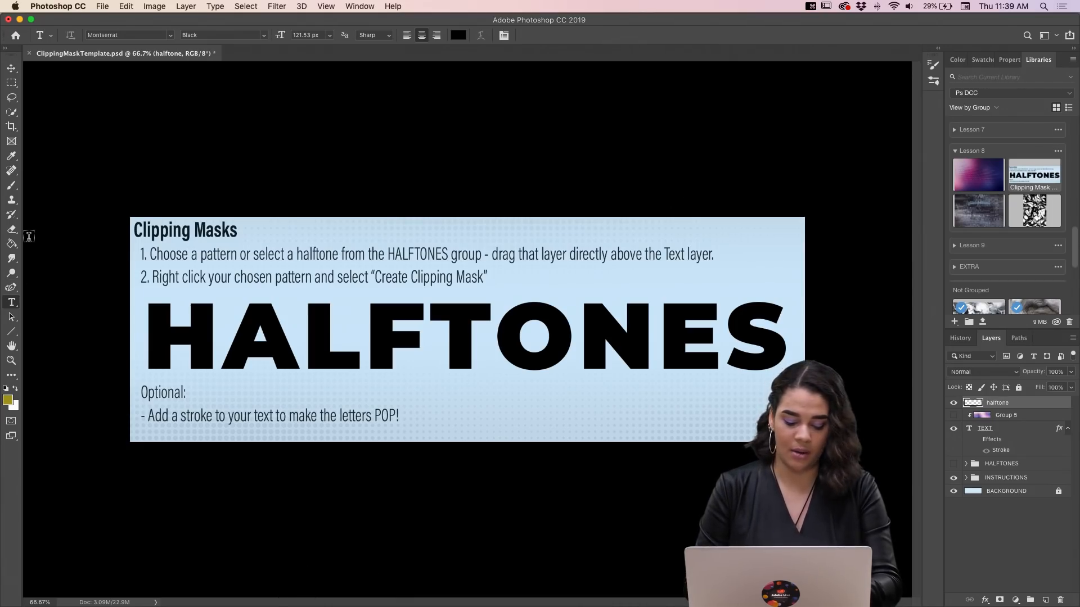
Step: Fill the halftone layer with the purple a03bac using the Paint Bucket
key(b)
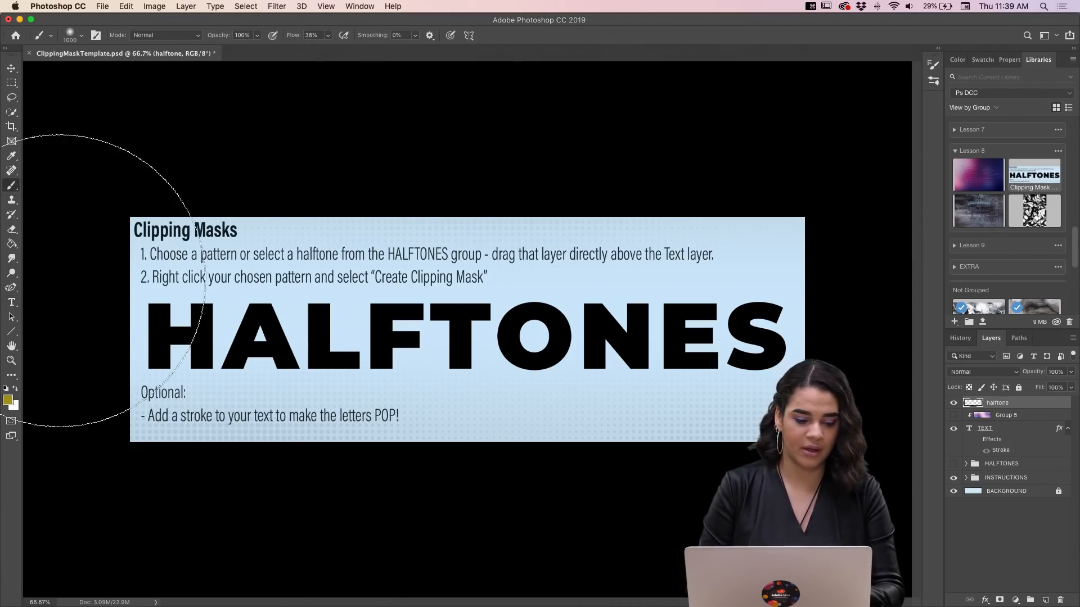
click(12, 244)
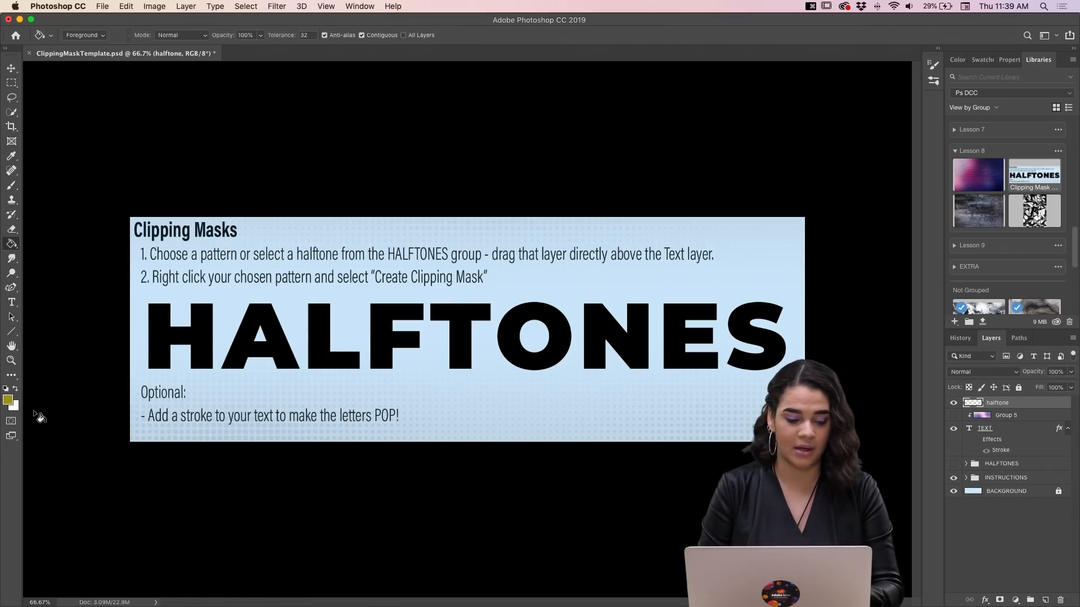
click(8, 400)
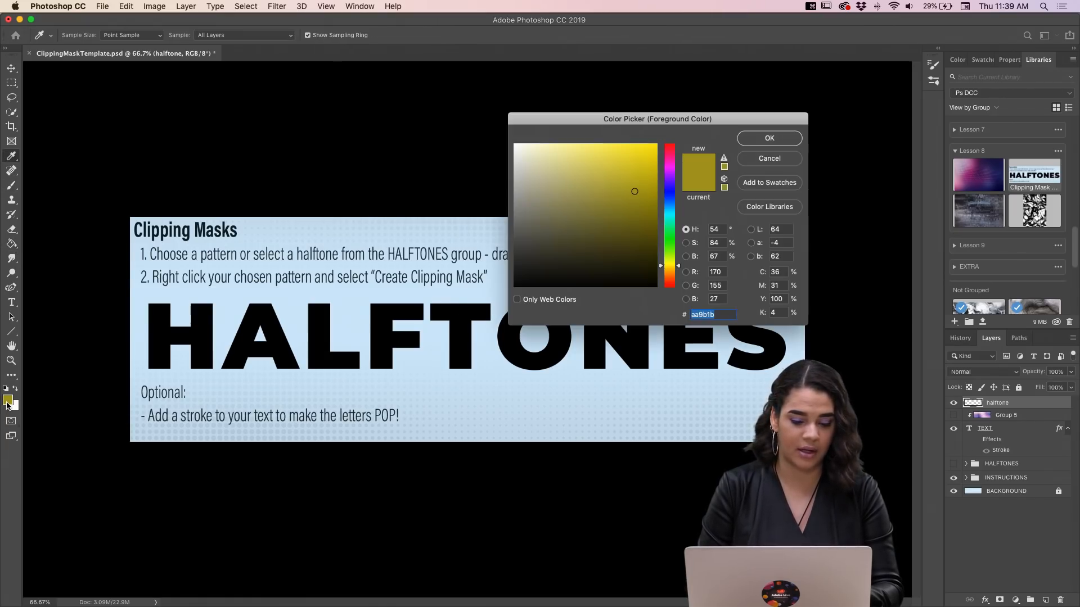
click(669, 176)
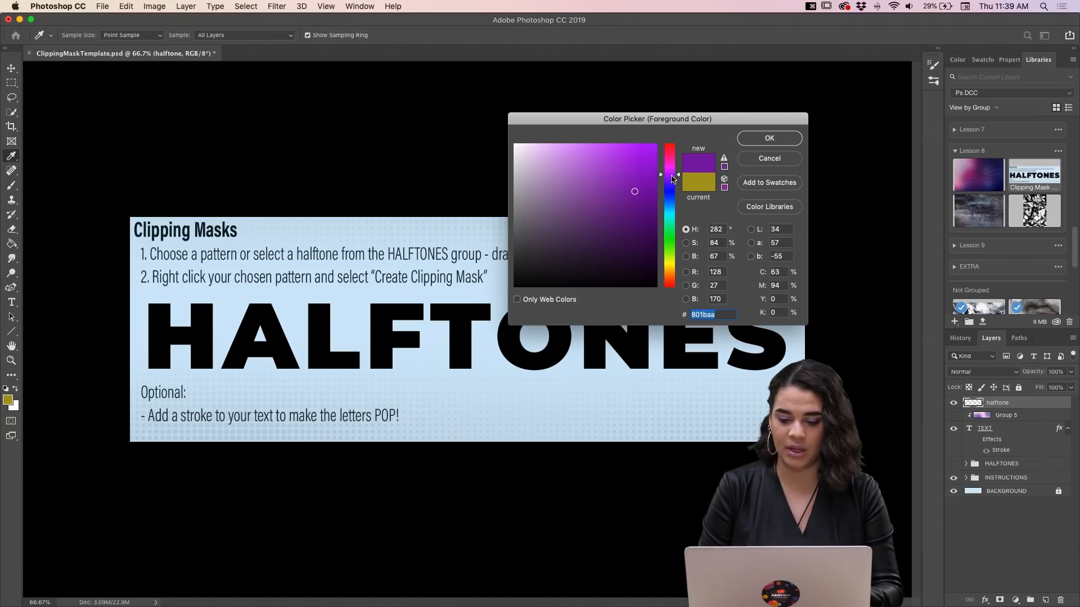
click(610, 190)
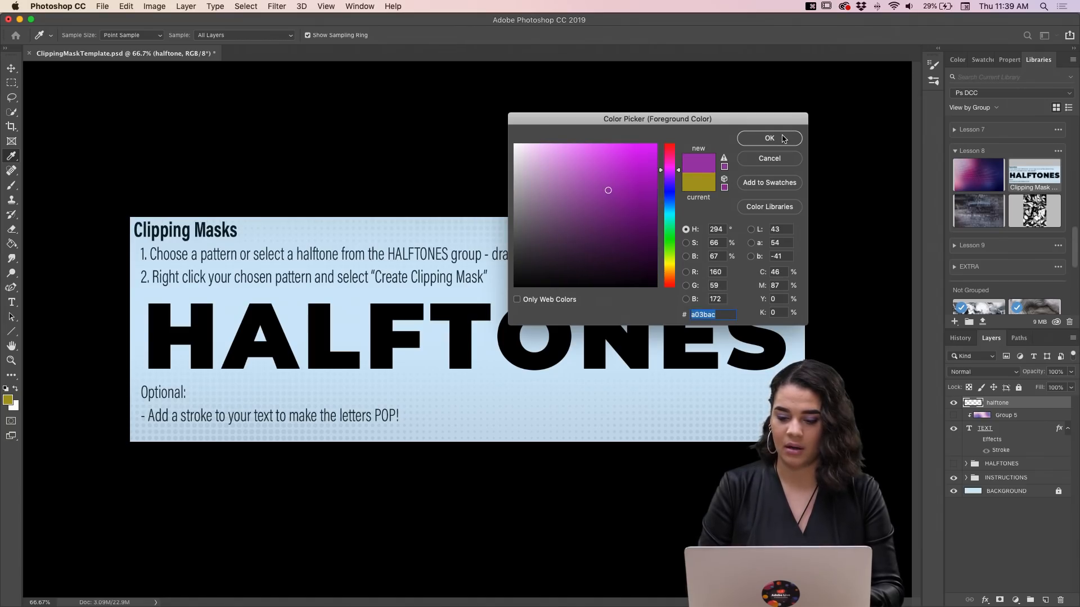
click(786, 140)
click(587, 369)
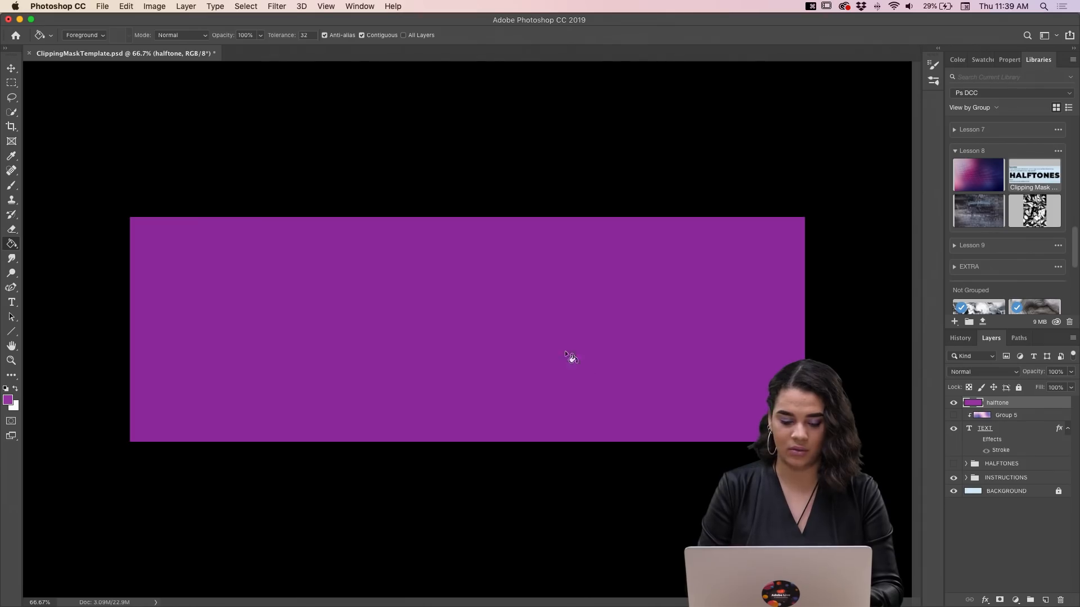
Step: Paint dark purple (3c0543) over the upper-left and lower-right areas of the halftone layer with the 1000 px soft brush
key(b)
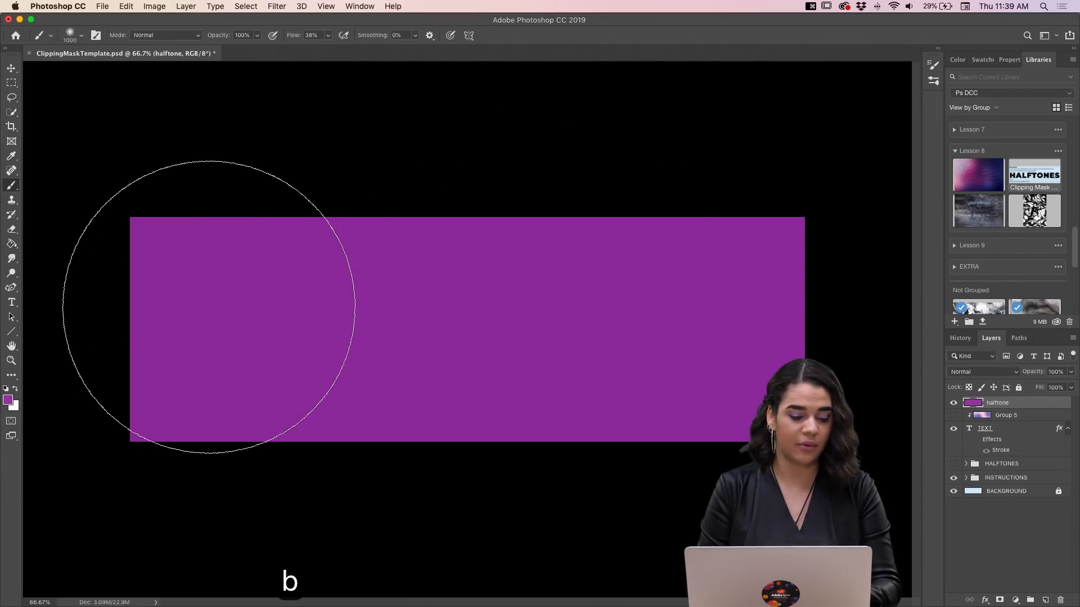
click(12, 402)
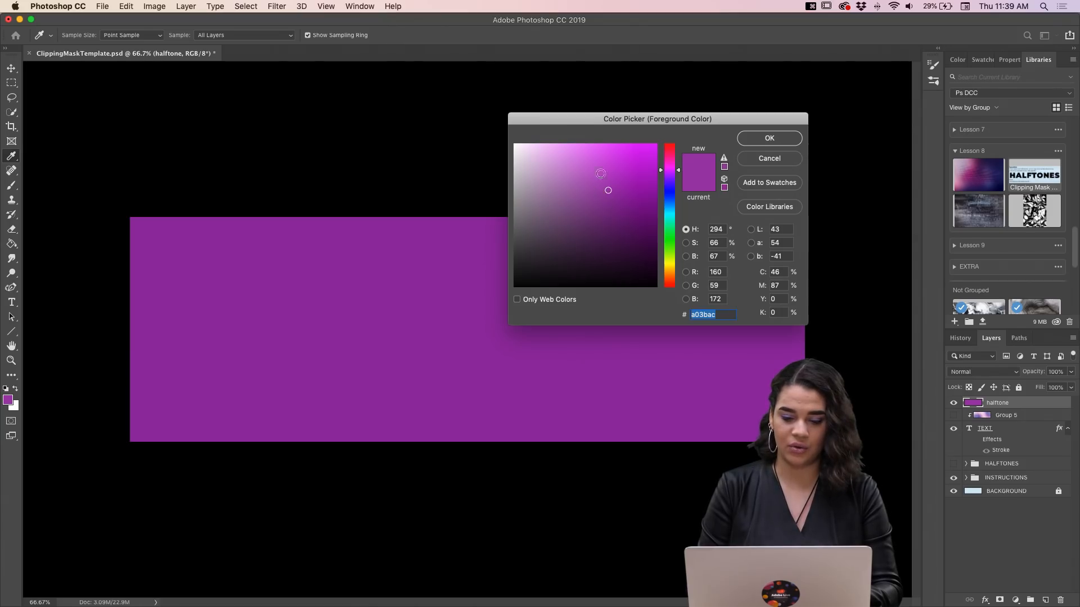
click(596, 156)
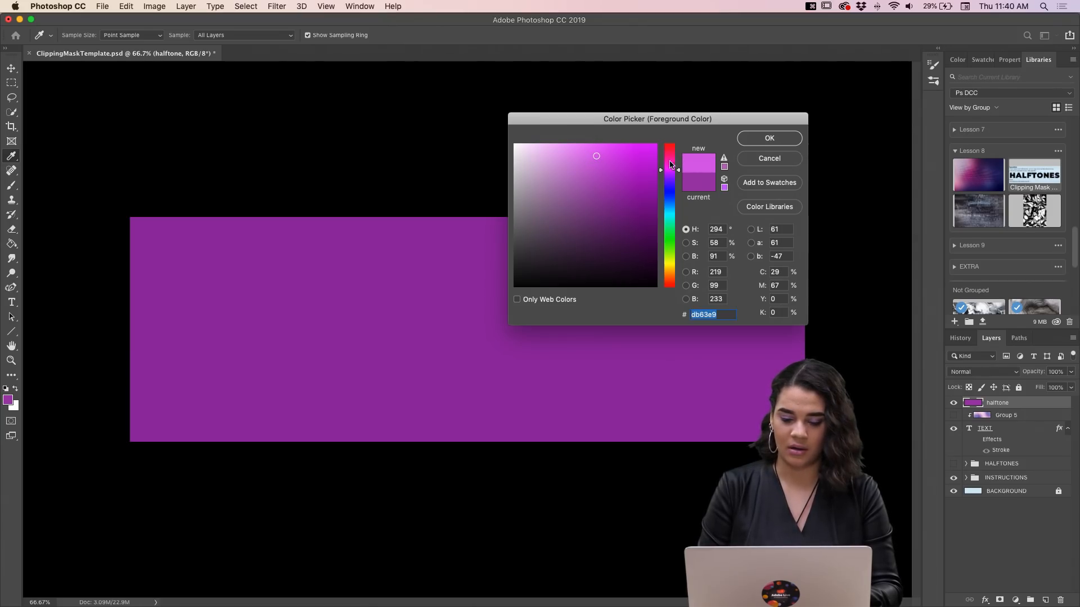
click(629, 240)
click(647, 249)
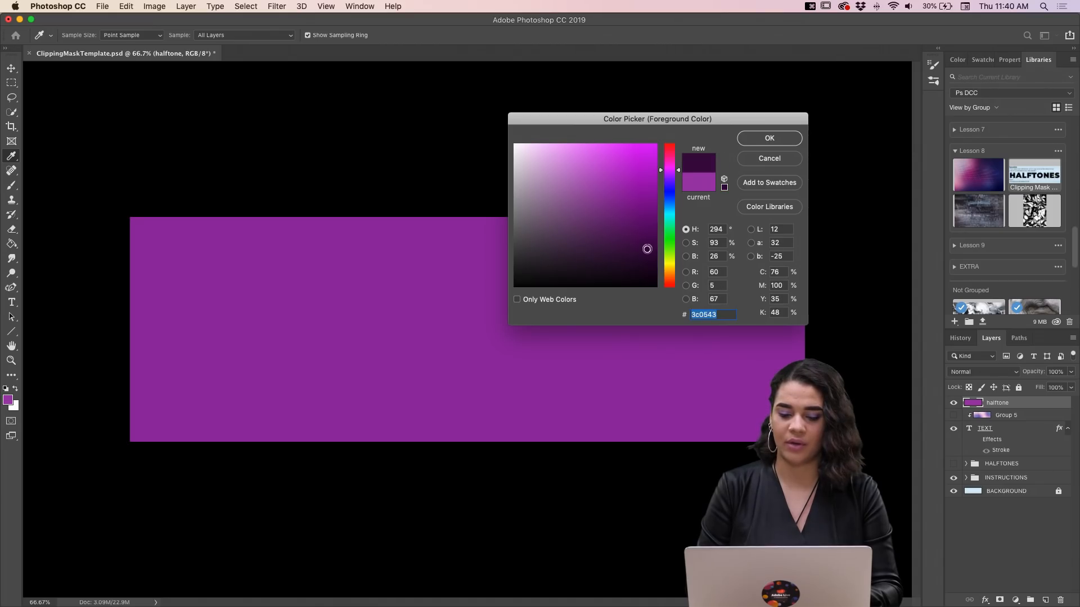
click(768, 138)
key(b)
drag(240, 234, 223, 264)
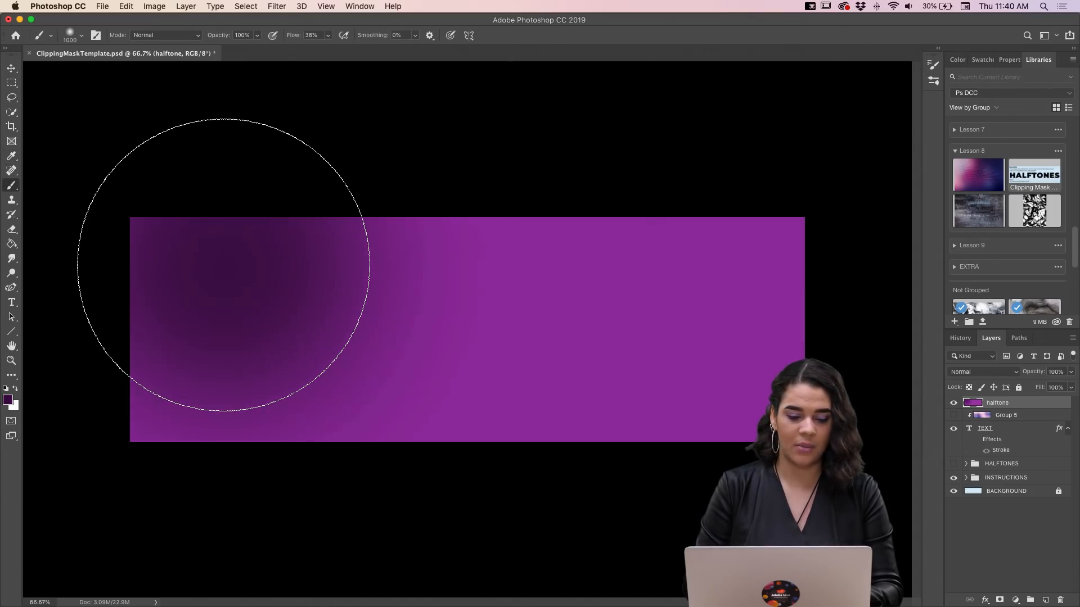
drag(737, 390, 742, 391)
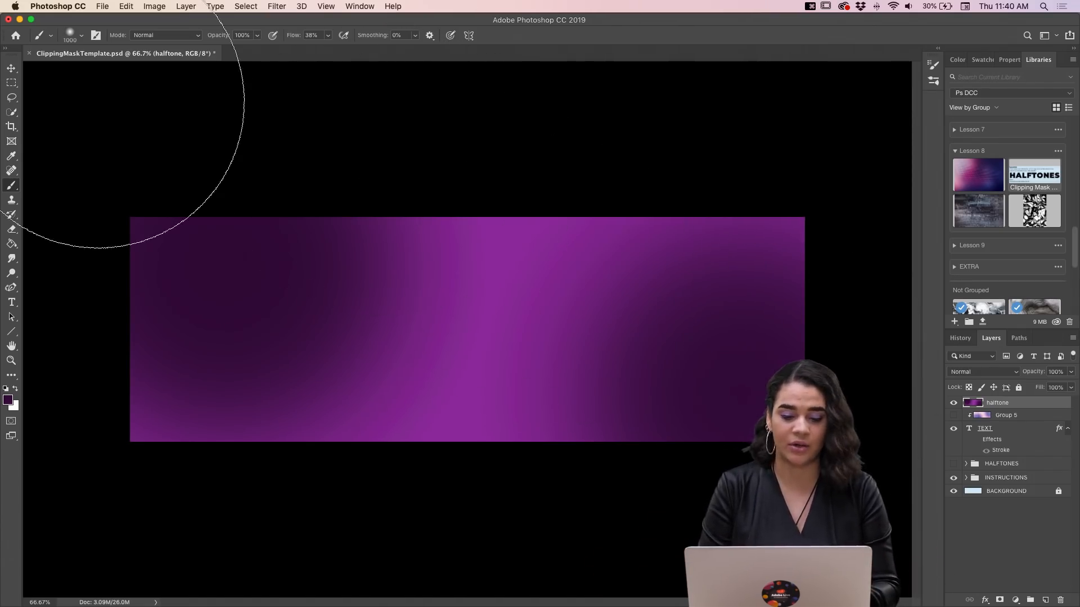
Step: Apply the Color Halftone filter to the halftone layer with a max radius of 10 pixels and all channel angles at 0
click(279, 10)
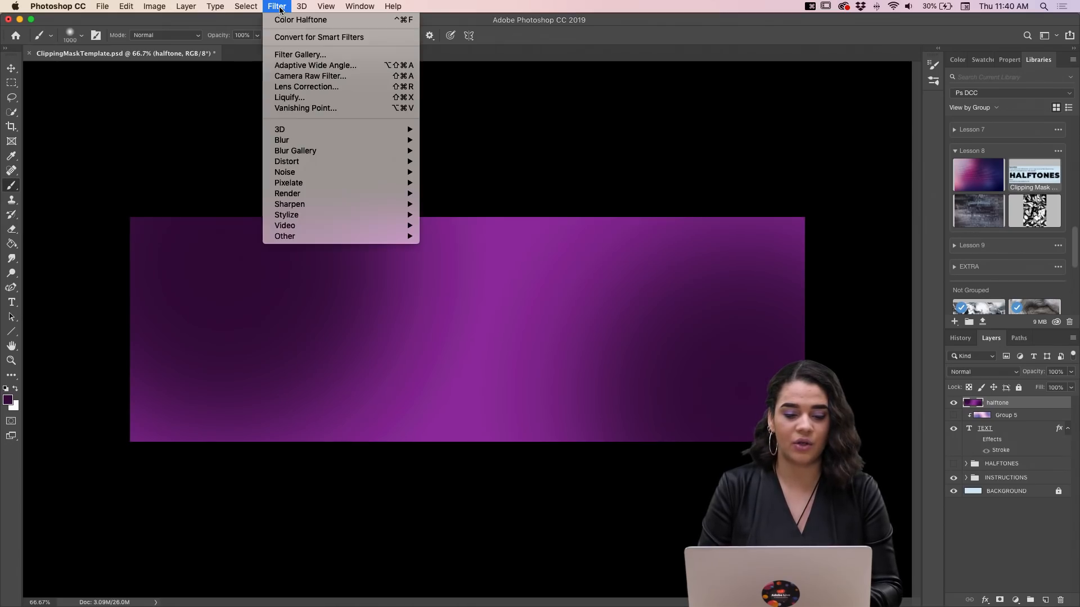
mouse_move(310, 141)
mouse_move(325, 184)
click(438, 184)
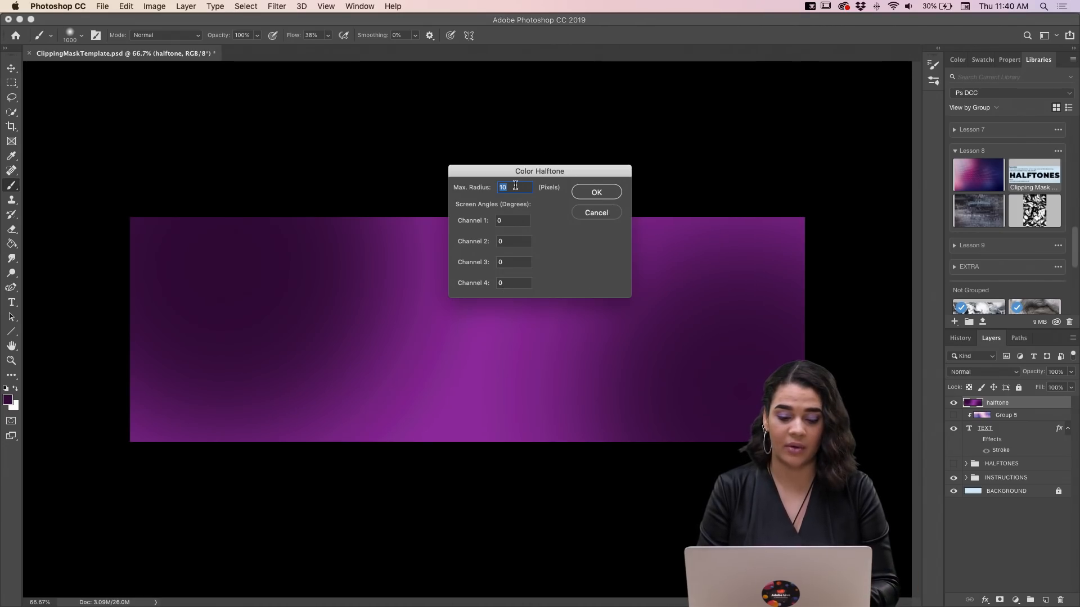
click(605, 194)
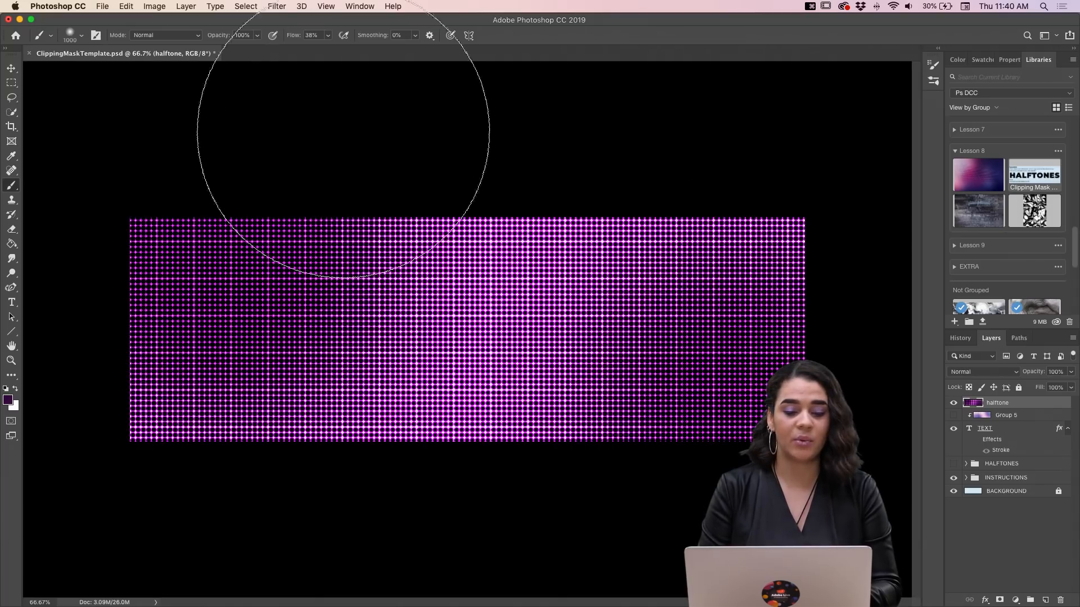
Step: Apply the Color Halftone filter to the halftone layer again with a max radius of 30 pixels
click(276, 6)
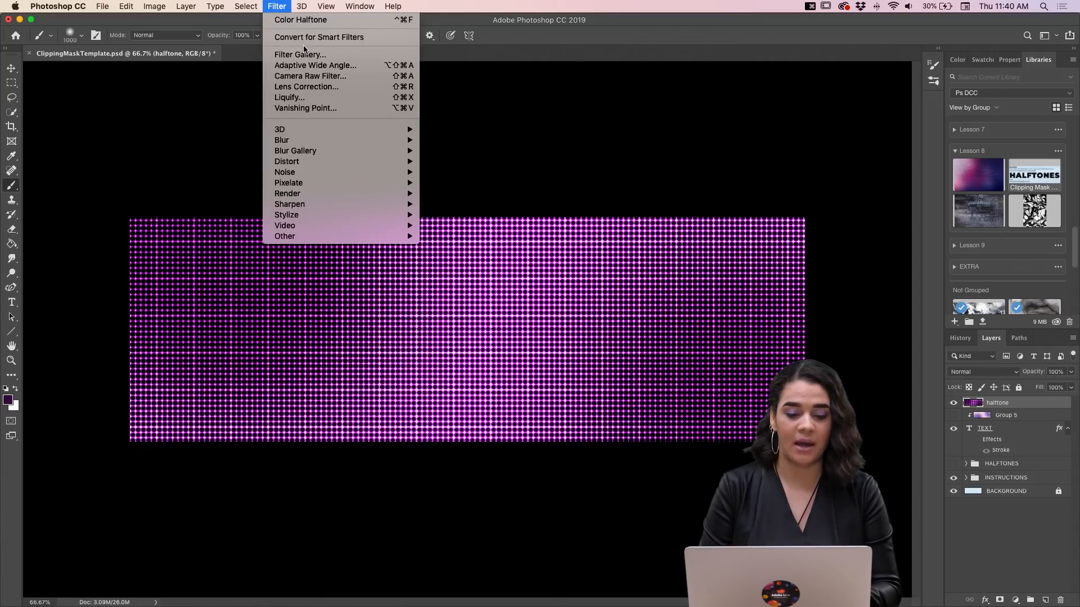
mouse_move(295, 148)
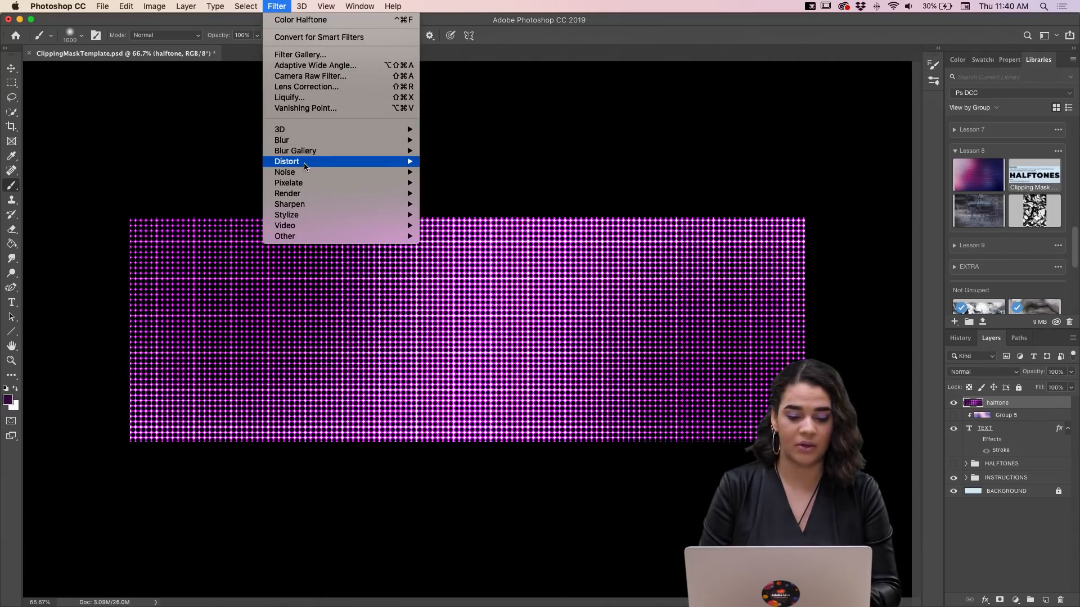
mouse_move(312, 184)
click(440, 183)
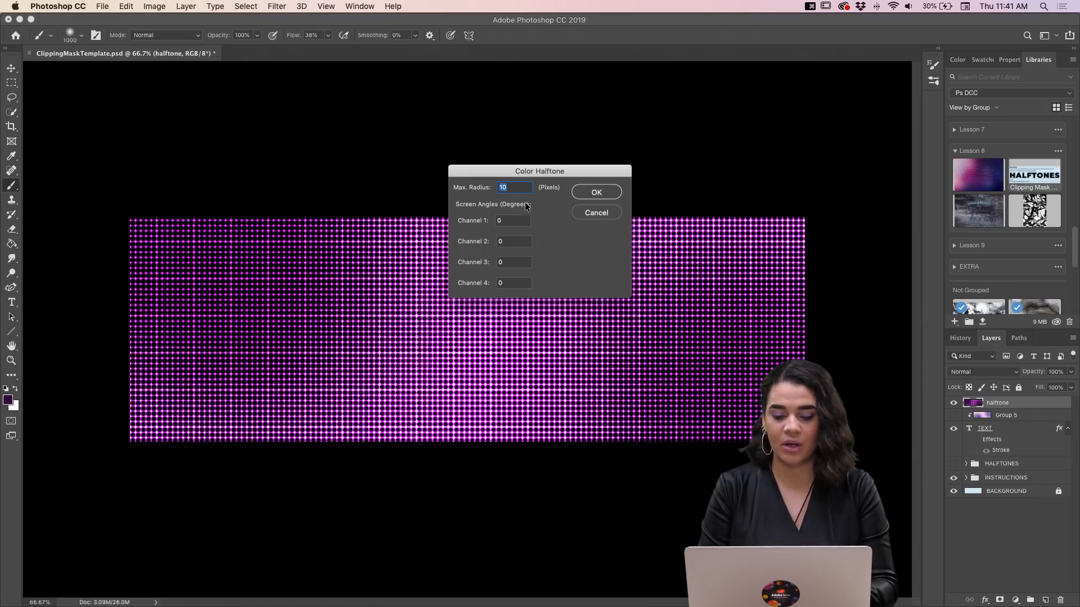
text(30)
key(Return)
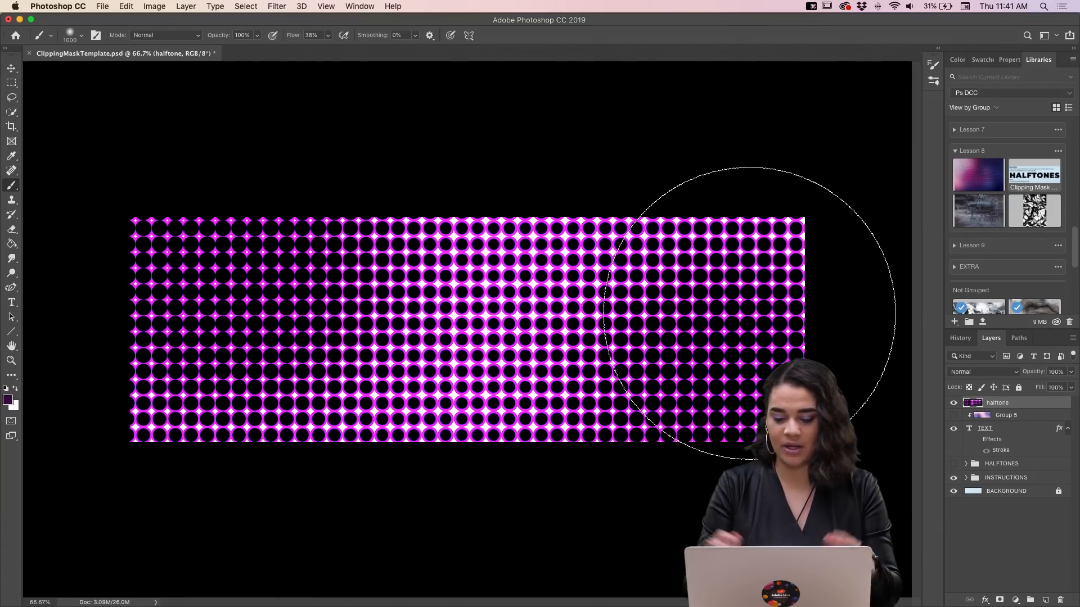
Step: Hide the halftone layer and place the Wide Tiled Marble Backdrop from the library between the TEXT layer and the HALFTONES group
click(954, 404)
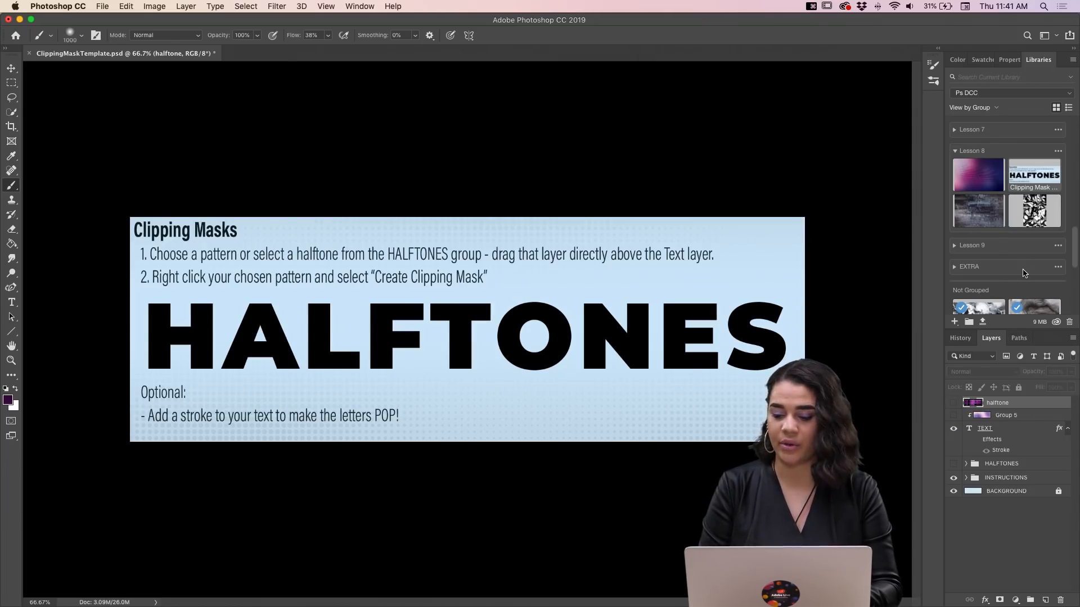
scroll(1023, 274, down, 10)
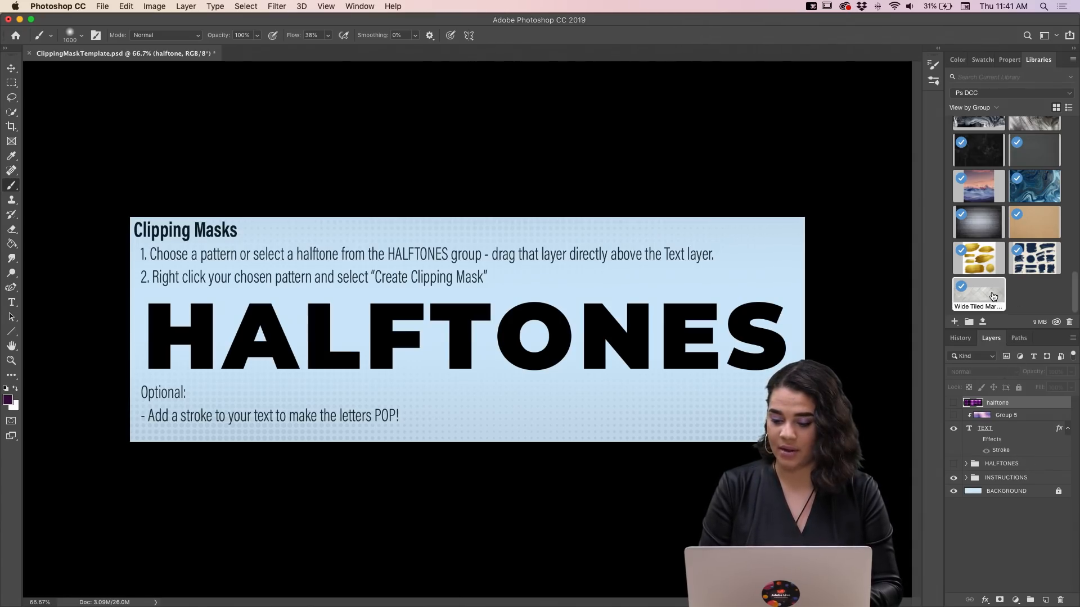
click(1030, 466)
drag(978, 292, 548, 361)
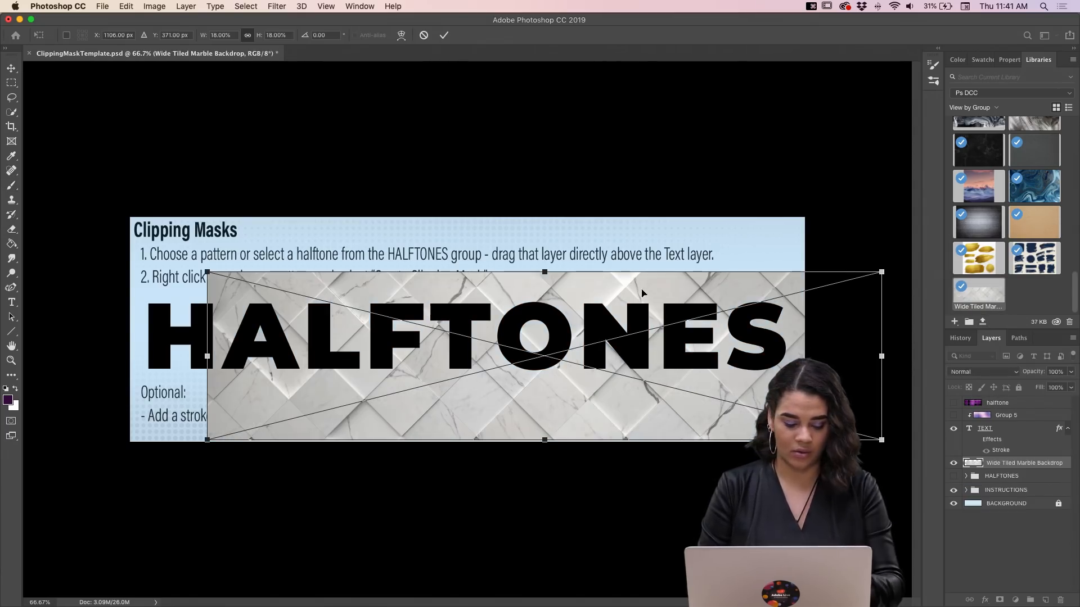
Step: Scale the placed marble backdrop to about 24.34% and position it to cover the whole banner
drag(207, 271, 7, 91)
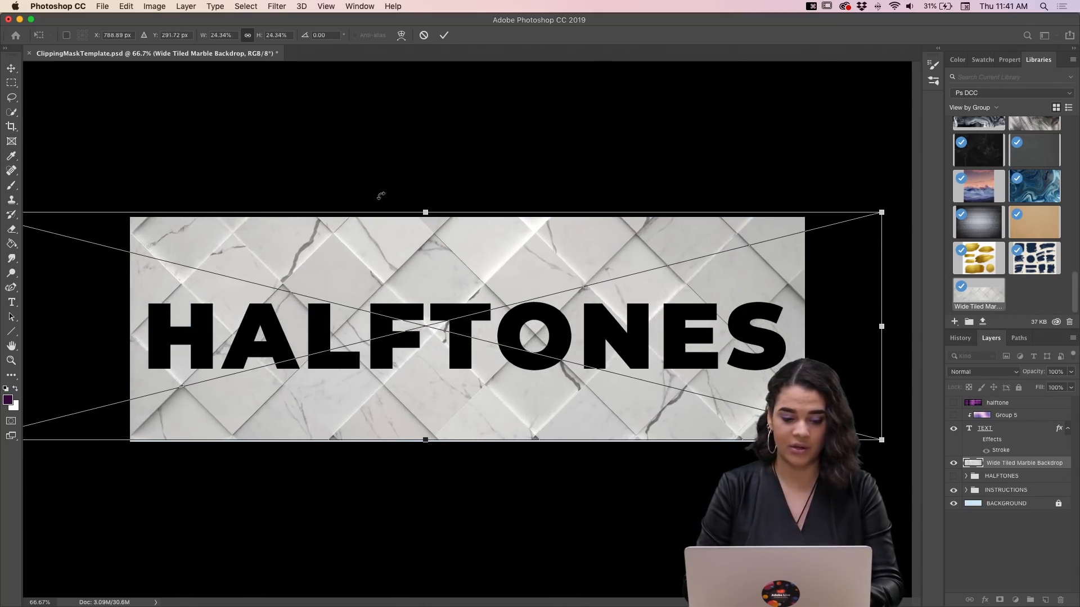
drag(474, 281, 514, 289)
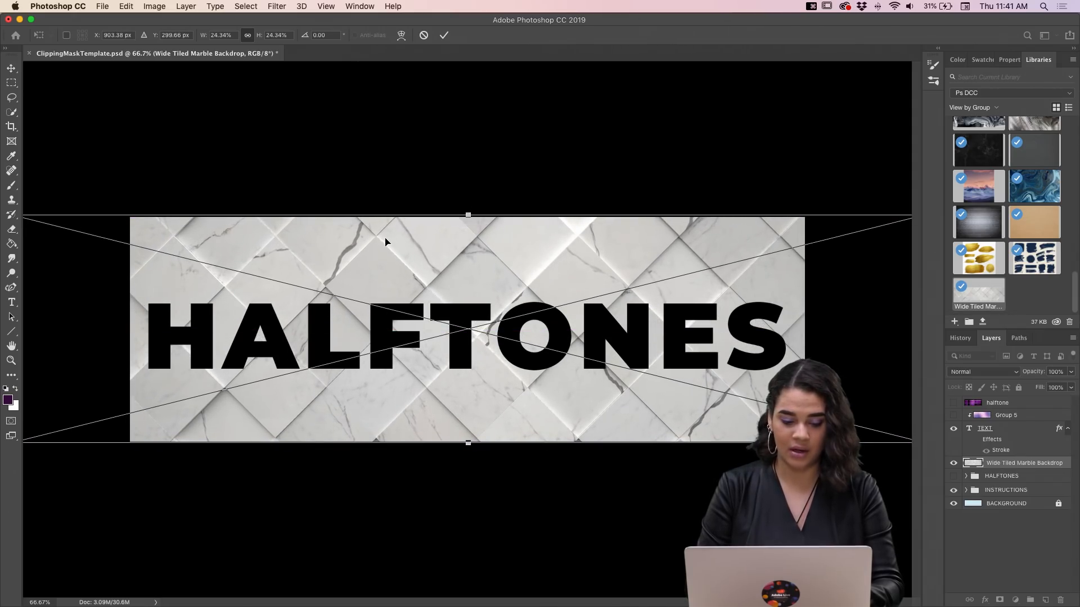
key(Return)
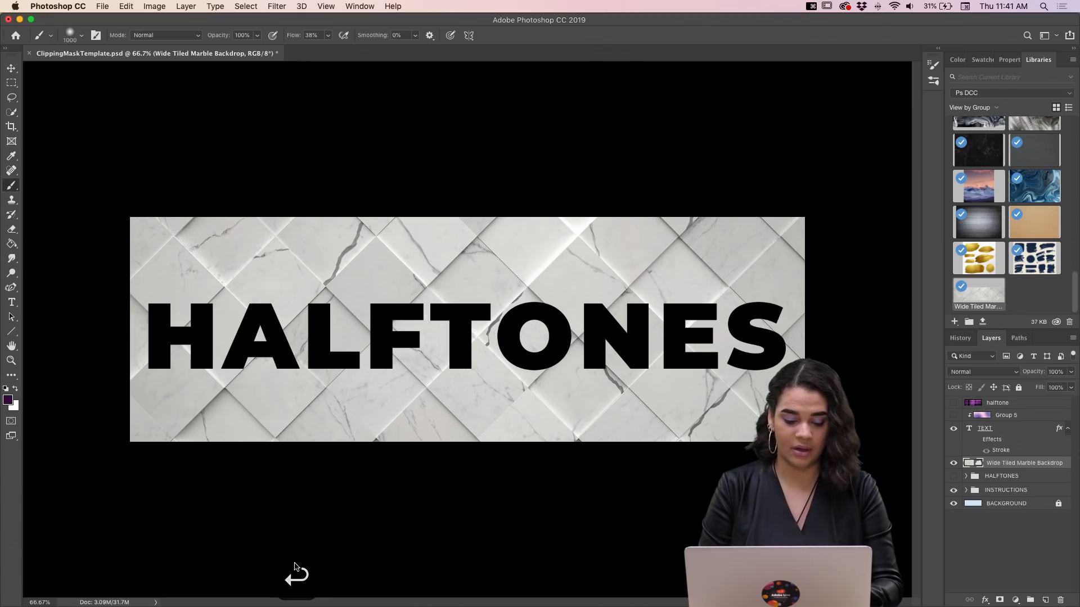
Step: Switch to Chrome, search the web for "adobe stock photos" and open the Adobe Stock site
click(332, 602)
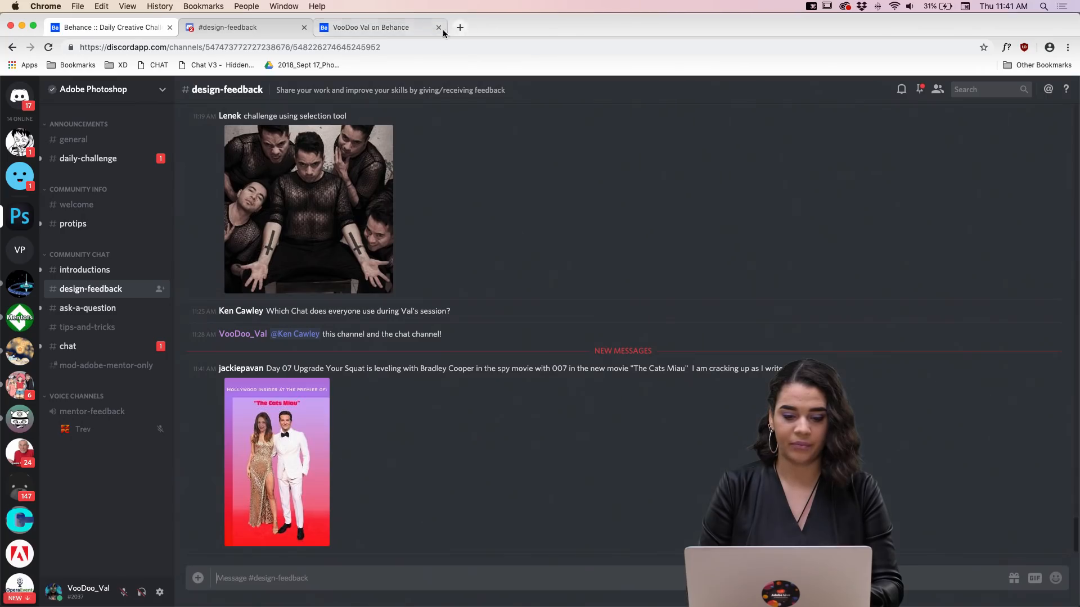
click(414, 28)
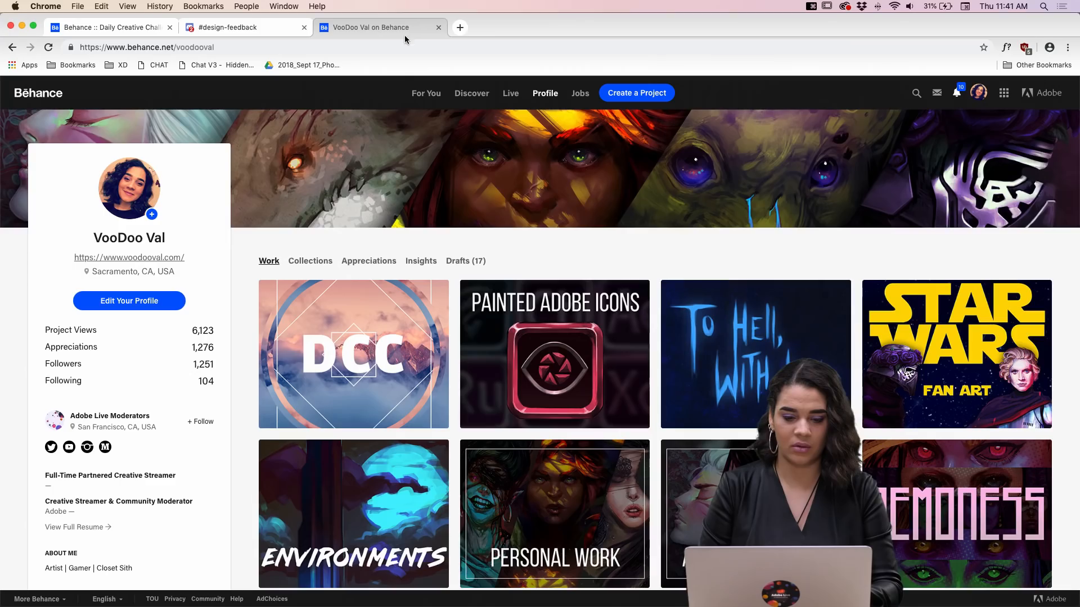
click(298, 48)
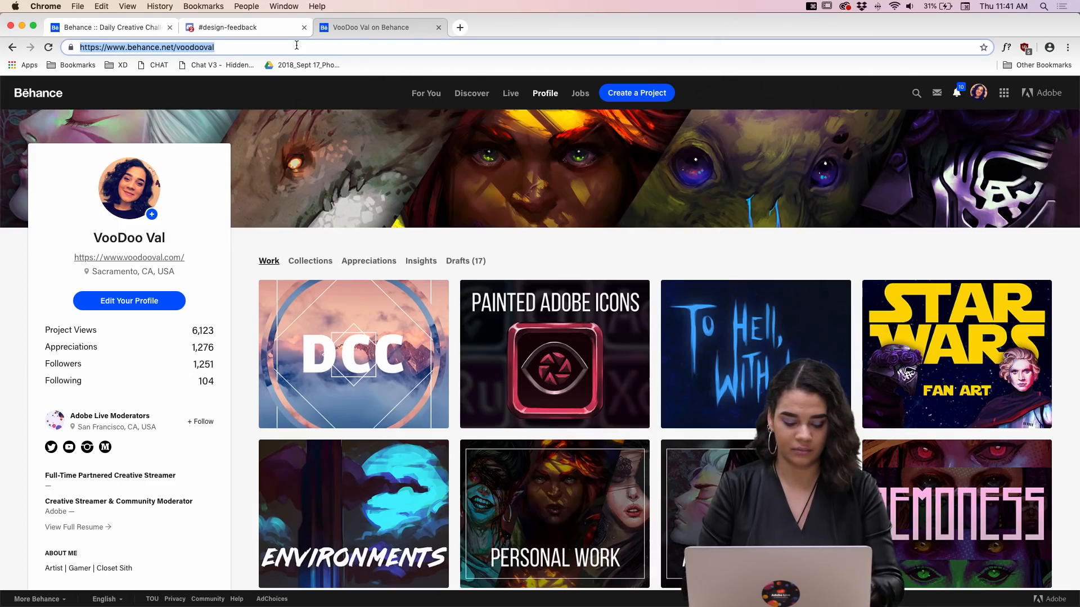
text(sto)
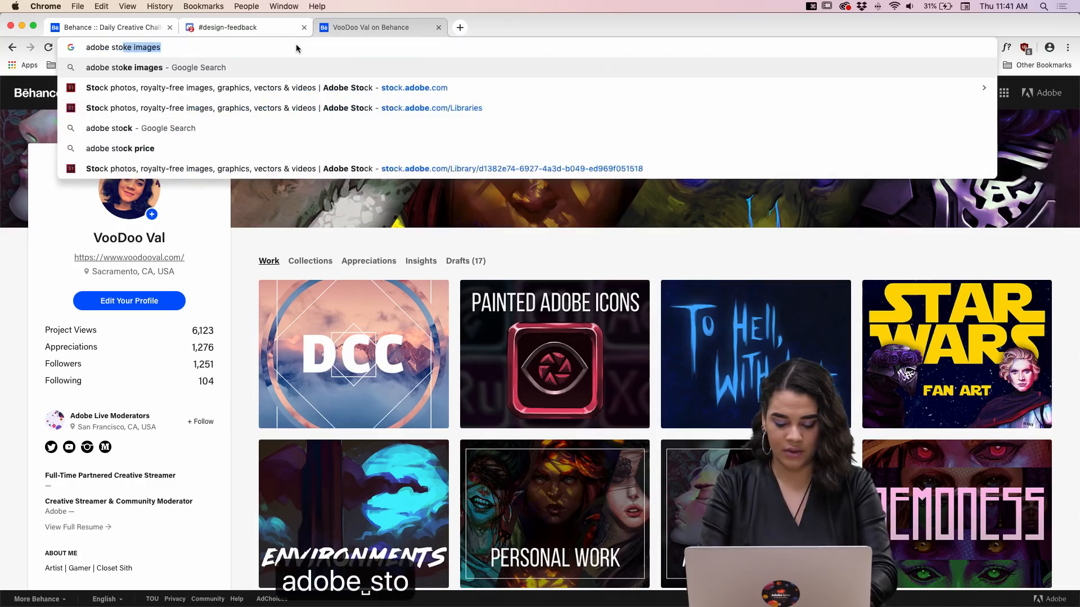
text(ck photos)
key(Return)
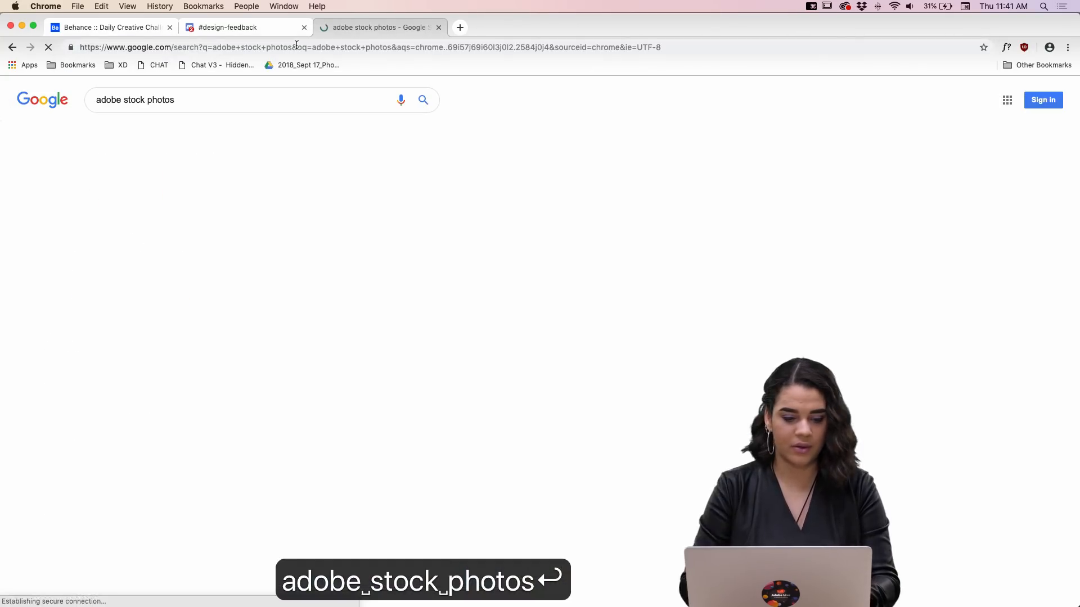
click(158, 180)
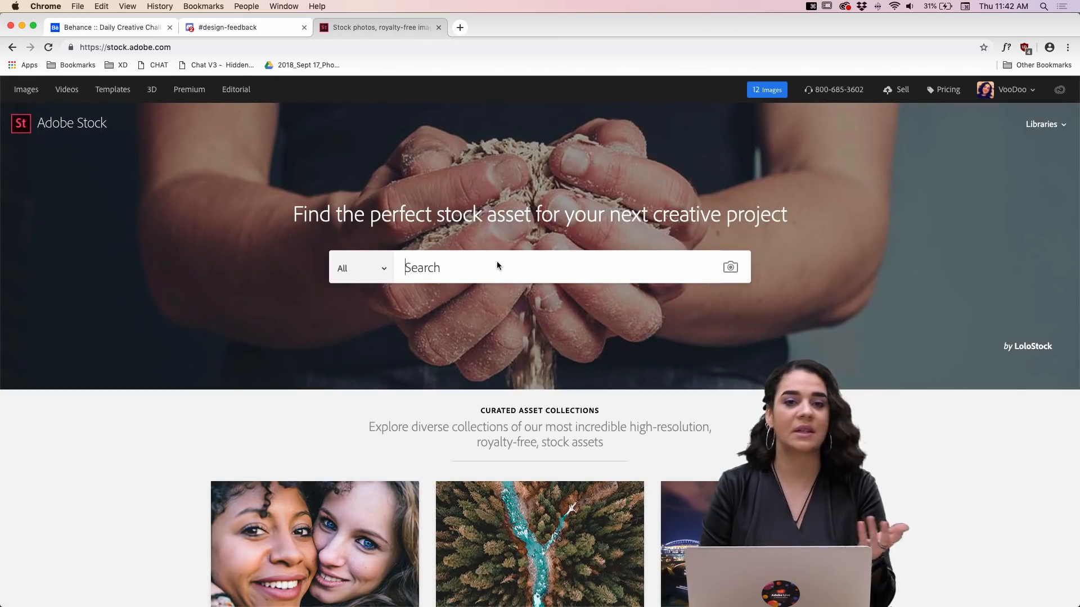
Step: Search Adobe Stock for "marble texture" and browse the images, including the licensed ones and the save-preview option
click(496, 262)
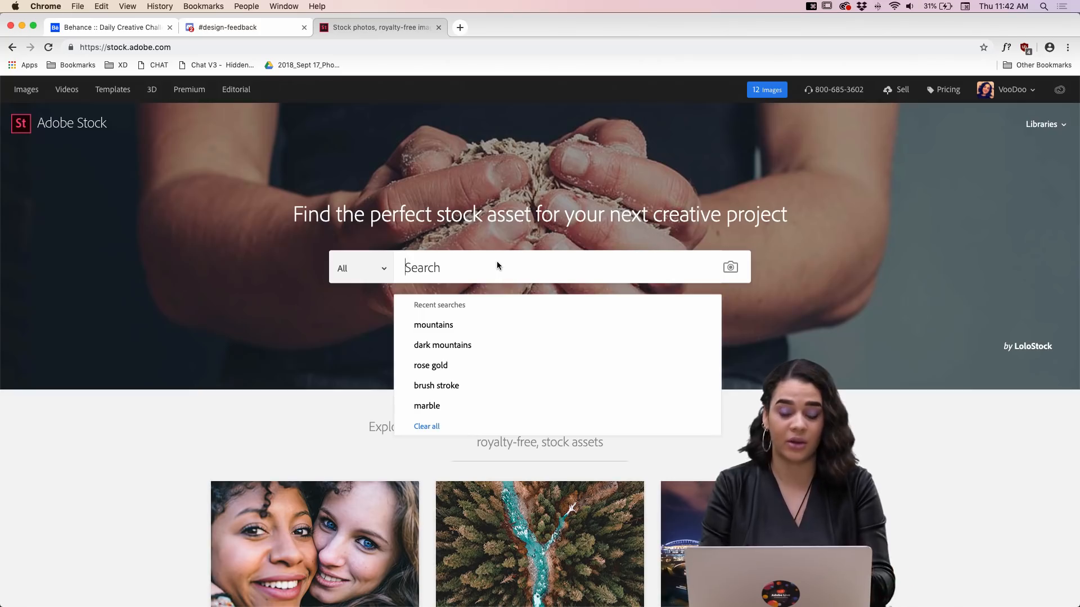
text(marble)
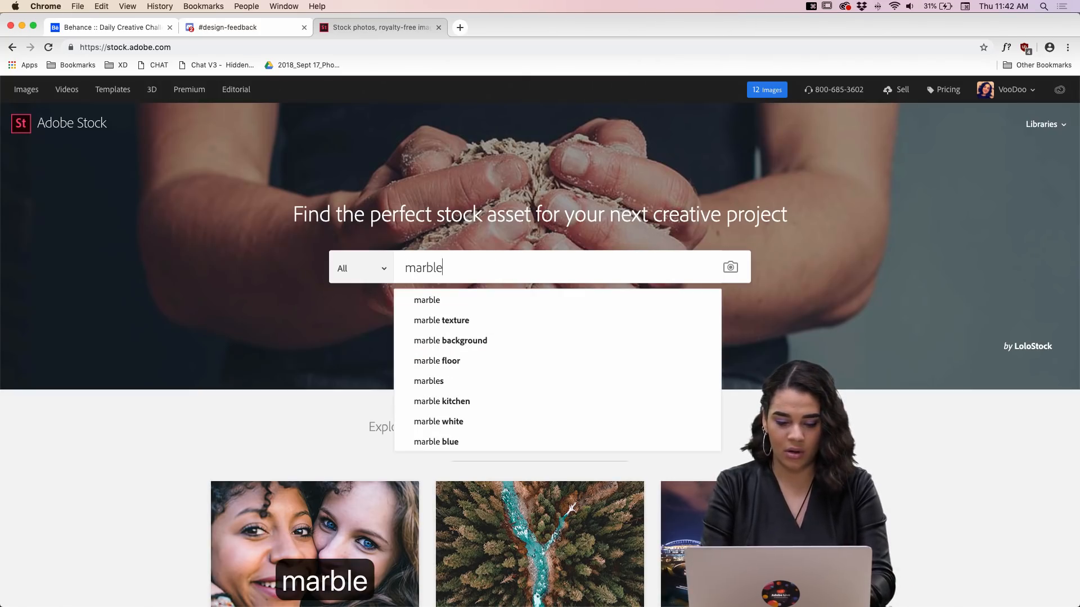
text( texture)
key(Return)
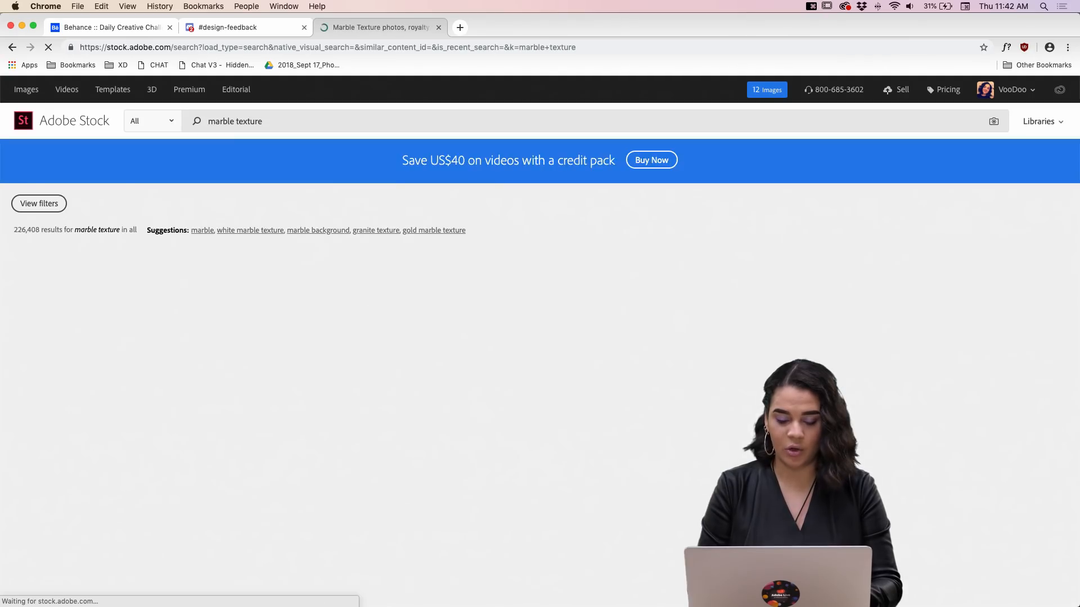
scroll(547, 310, down, 5)
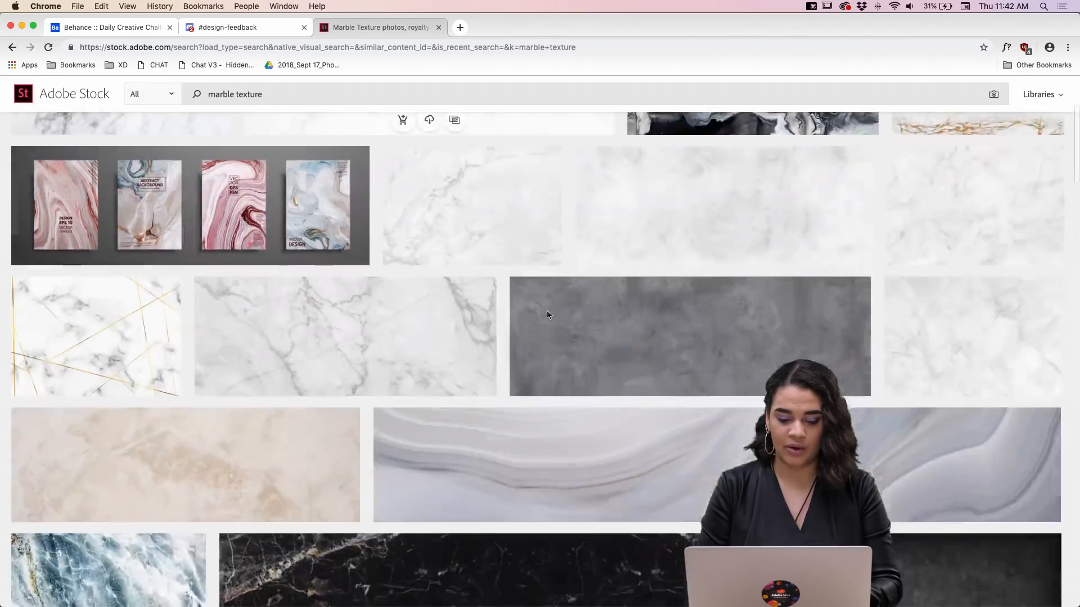
scroll(547, 310, down, 5)
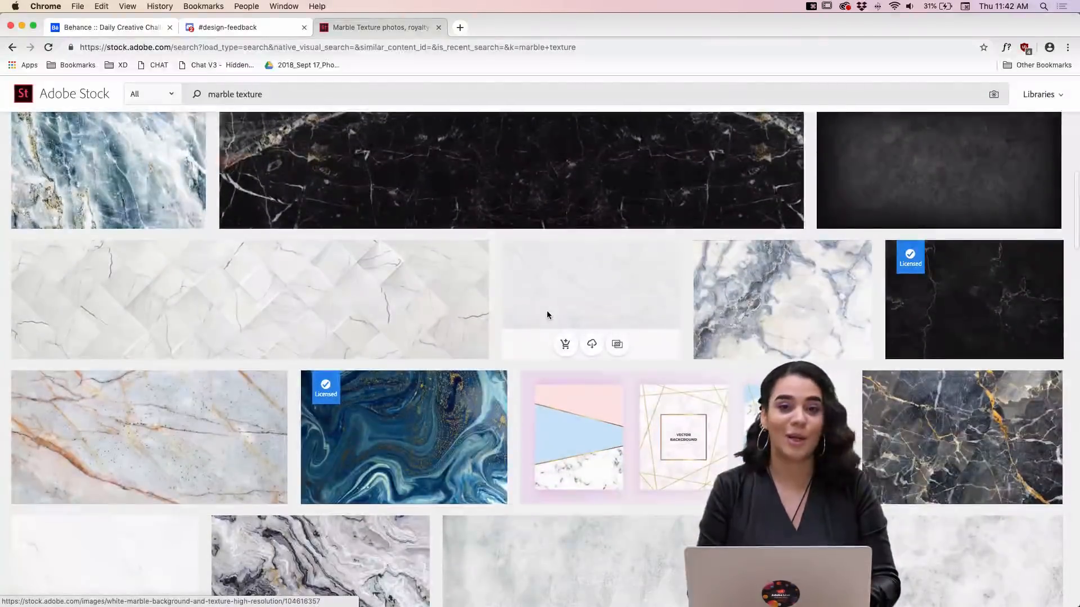
scroll(547, 310, down, 1)
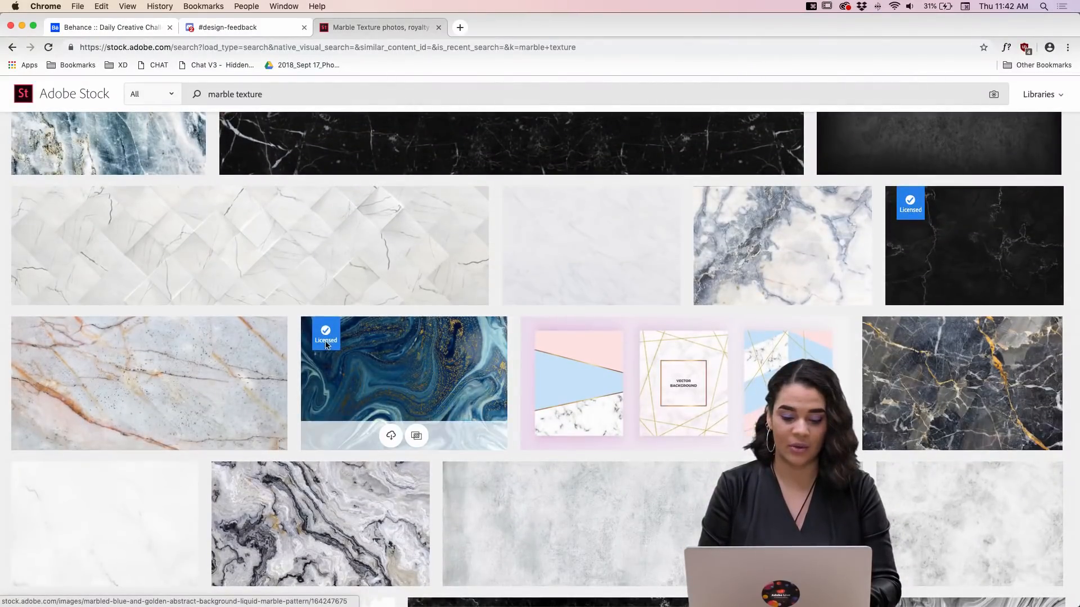
scroll(474, 348, down, 8)
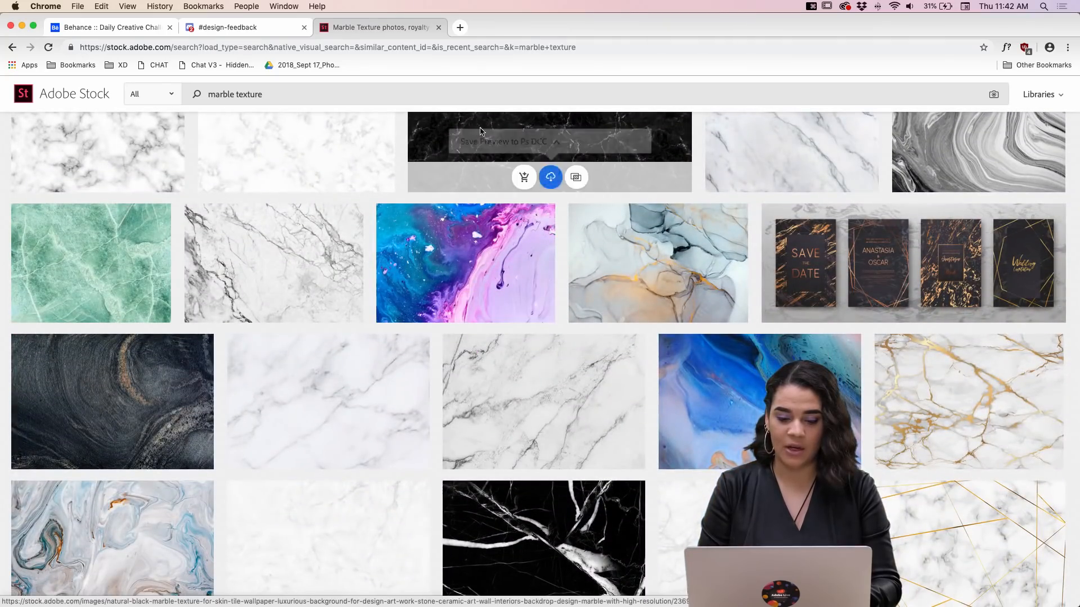
mouse_move(458, 188)
scroll(459, 188, up, 2)
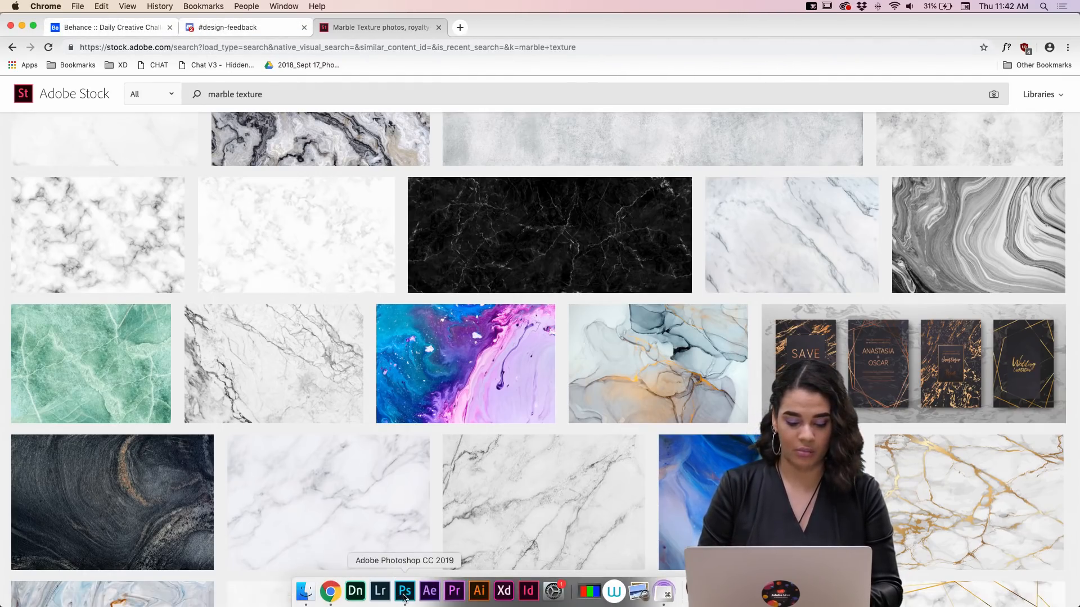
Step: Switch back to Photoshop and replace the HALFTONES title with "FRAME TOOL" in capitals
click(368, 591)
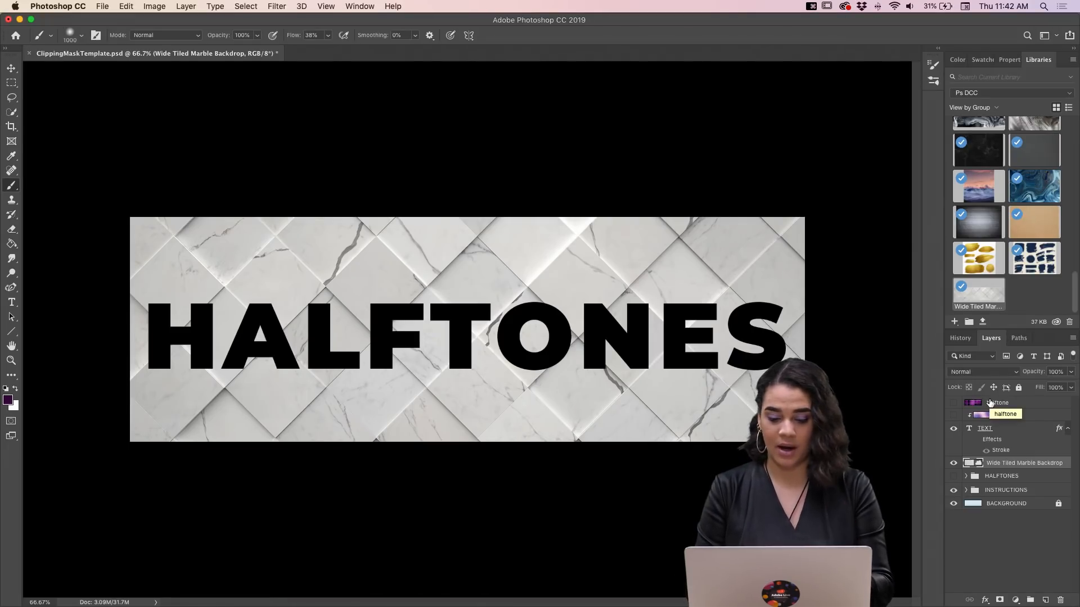
key(t)
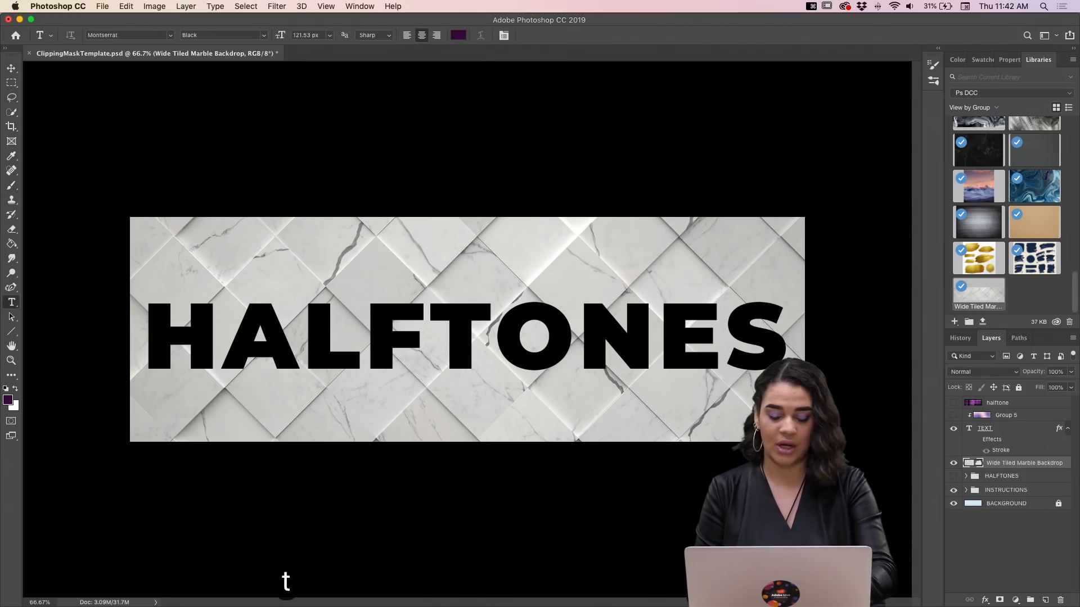
double_click(490, 322)
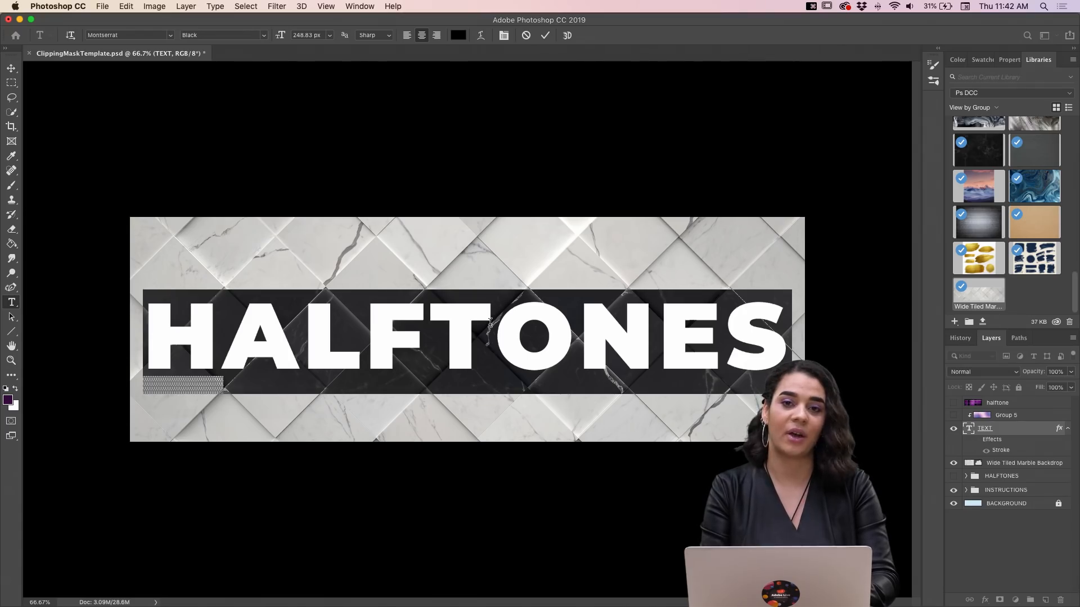
text(frame)
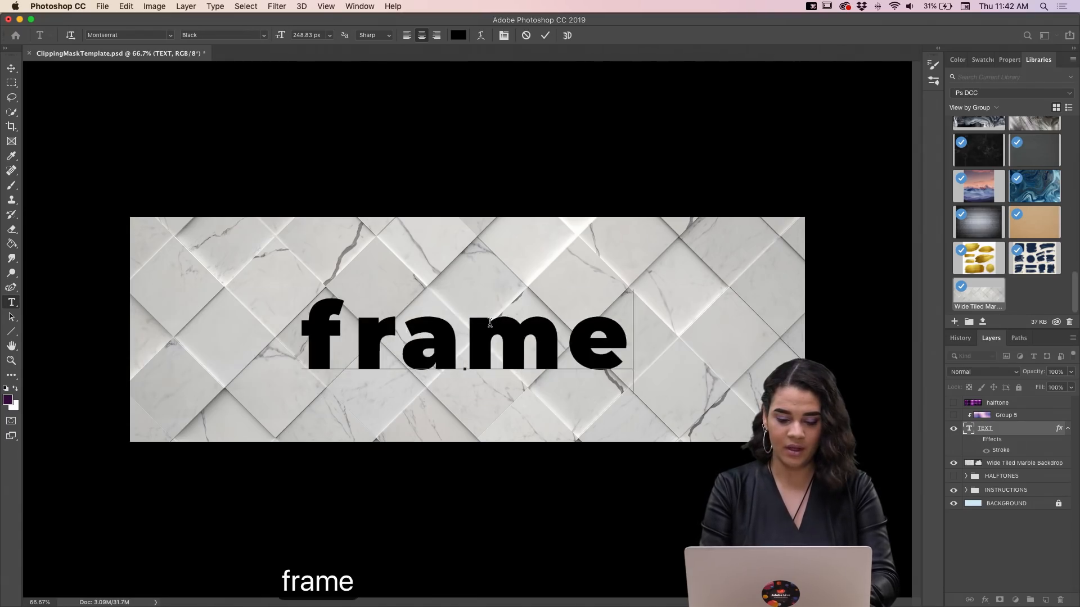
key(BackSpace)
key(BackSpace)
key(BackSpace)
key(BackSpace)
key(BackSpace)
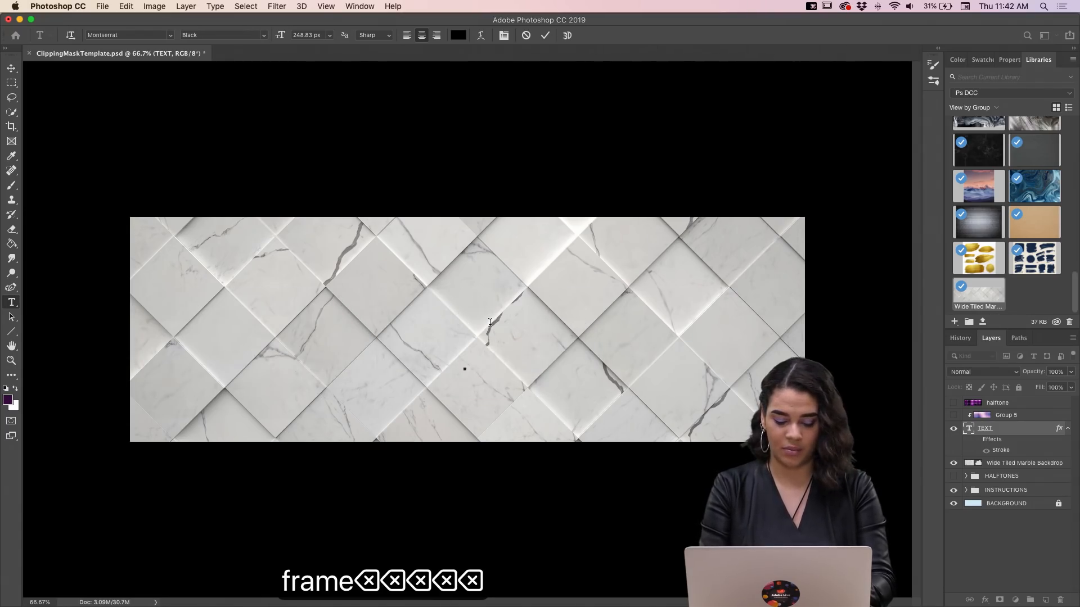
text(frame t)
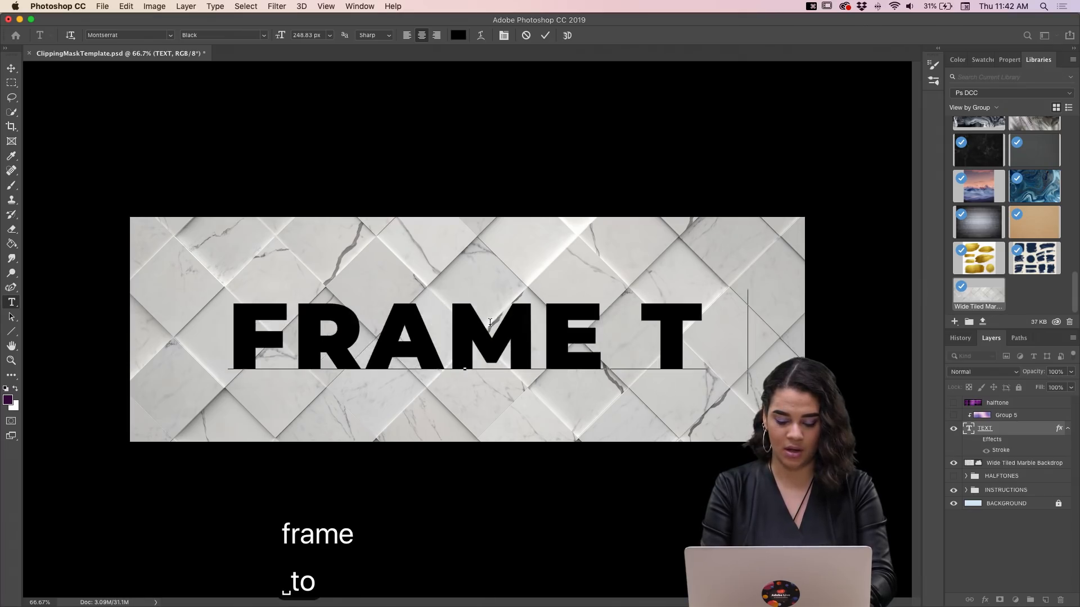
text(ool)
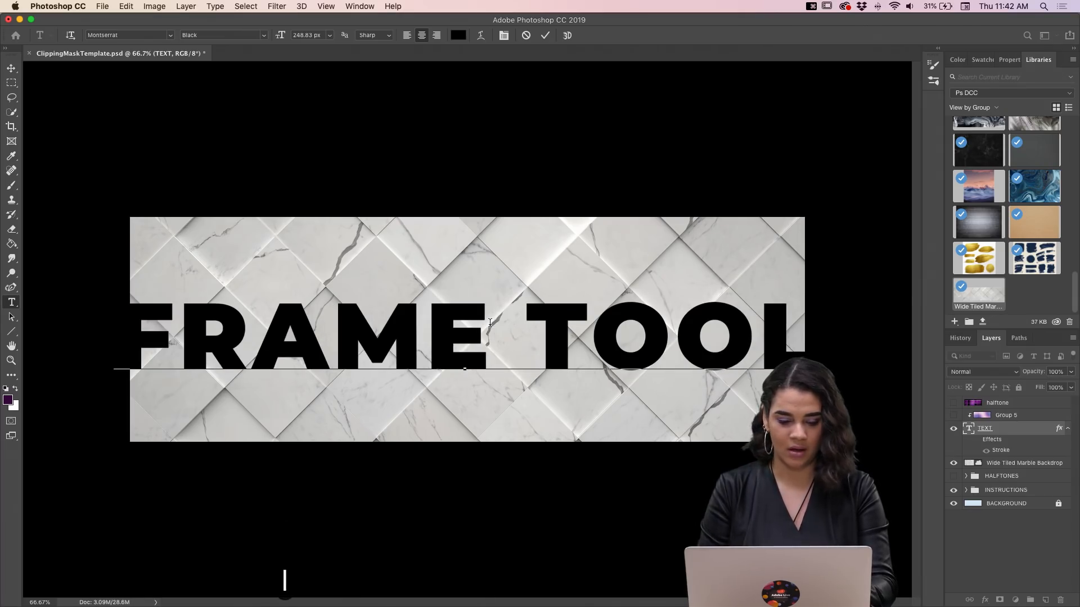
Step: Select the whole FRAME TOOL title, open the Character settings and dock them with the collapsed panels
triple_click(545, 319)
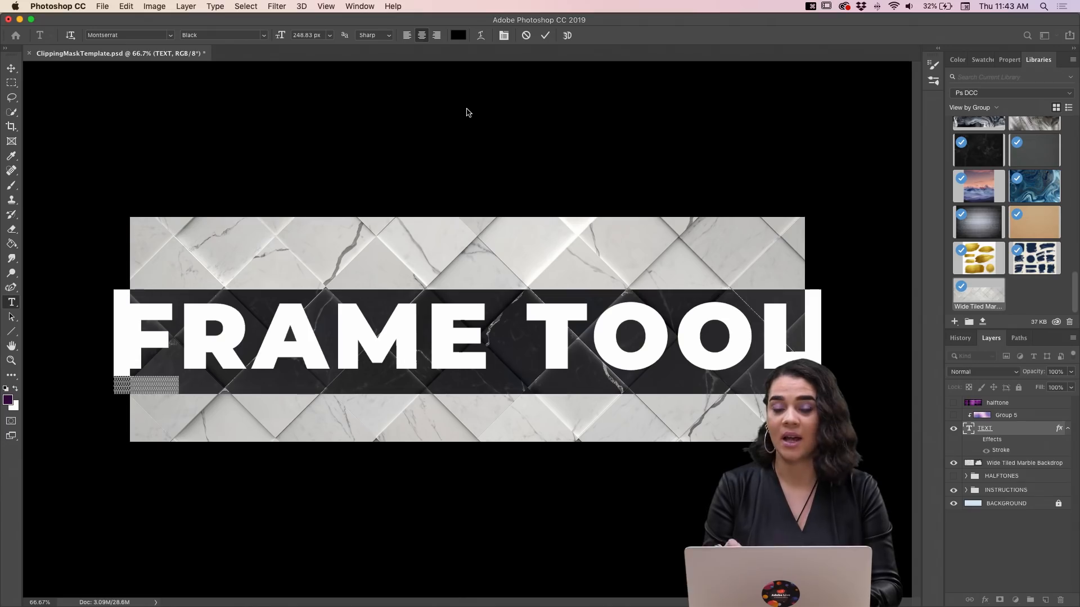
click(358, 7)
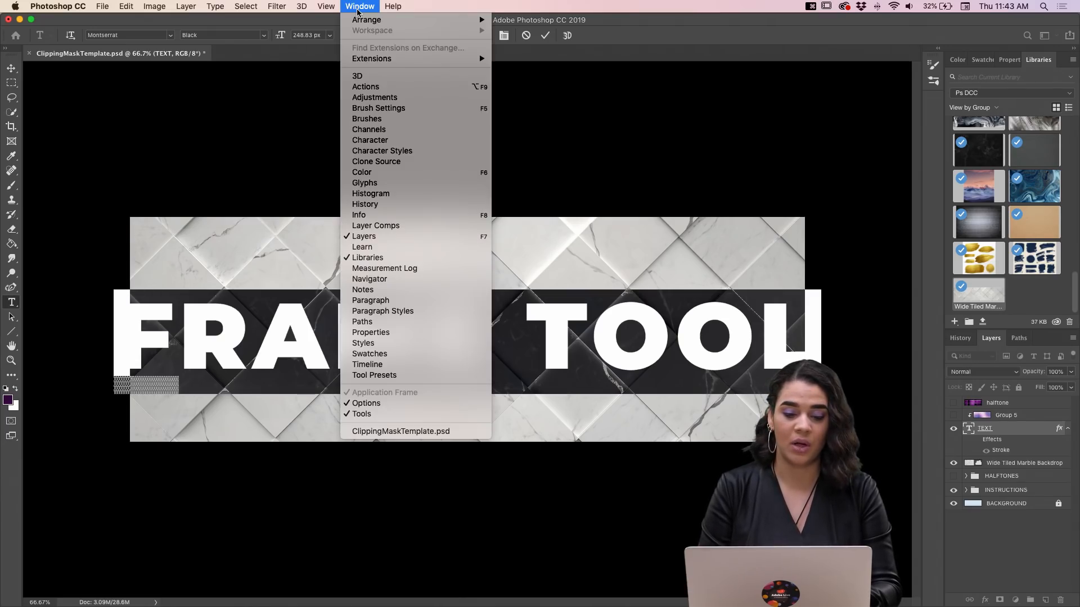
click(386, 141)
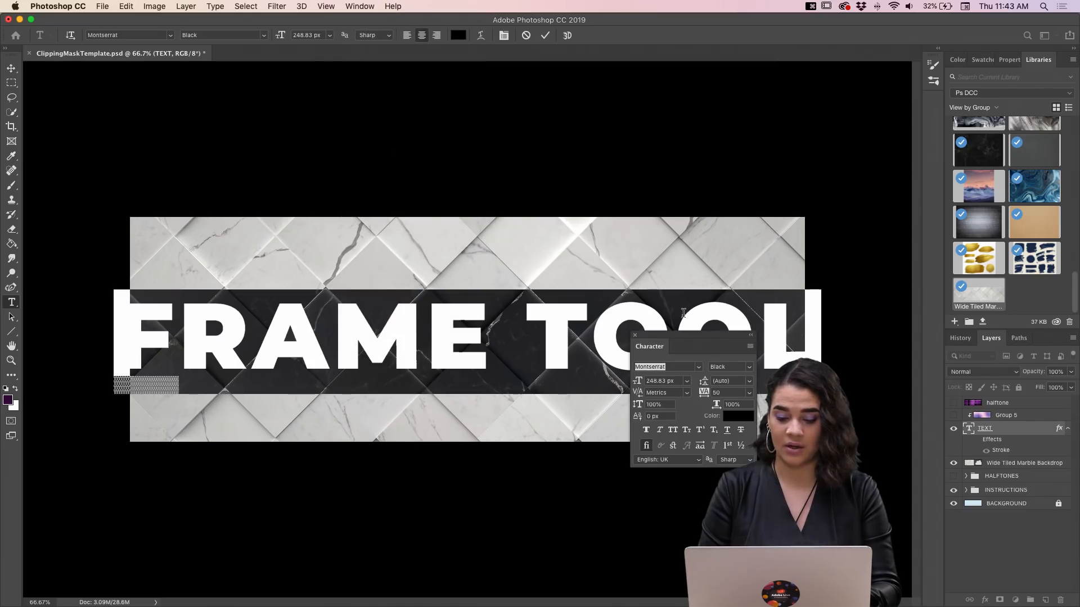
drag(680, 337, 935, 107)
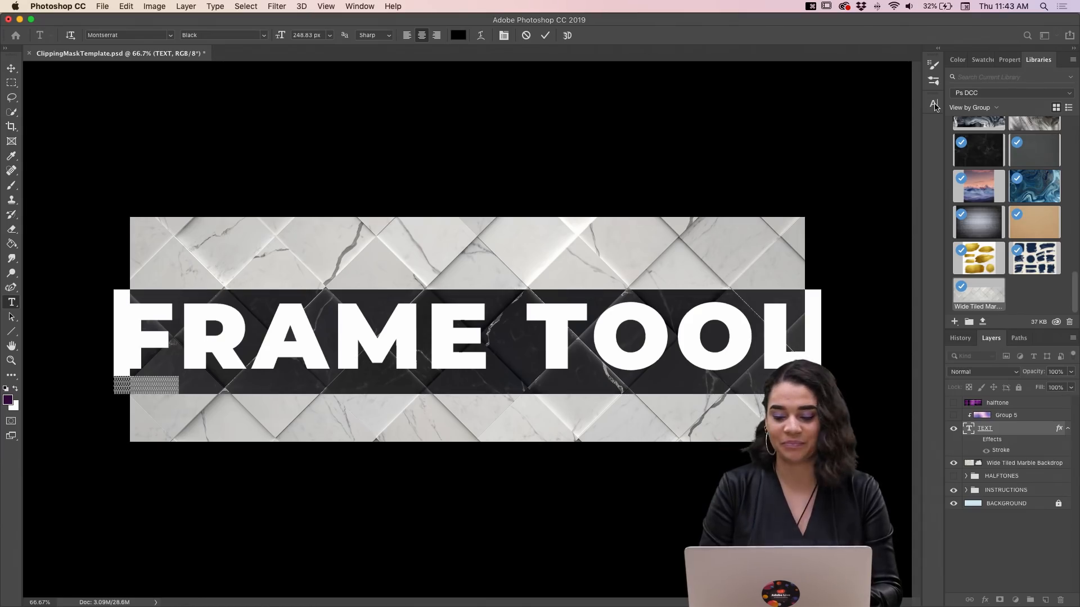
Step: Set the tracking of the FRAME TOOL title to 0 and commit the text edit
click(934, 104)
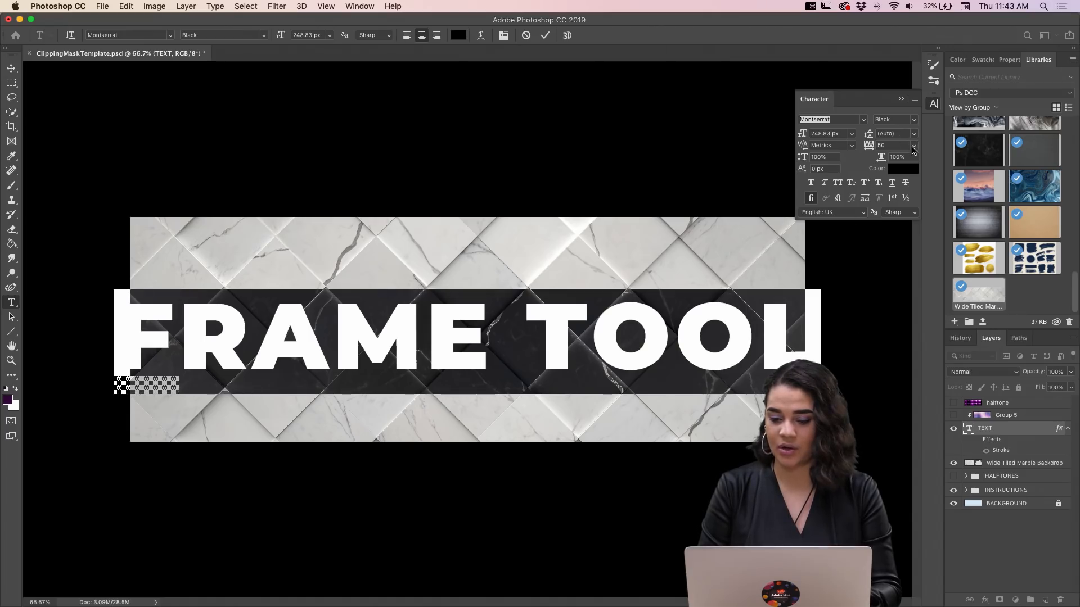
click(914, 147)
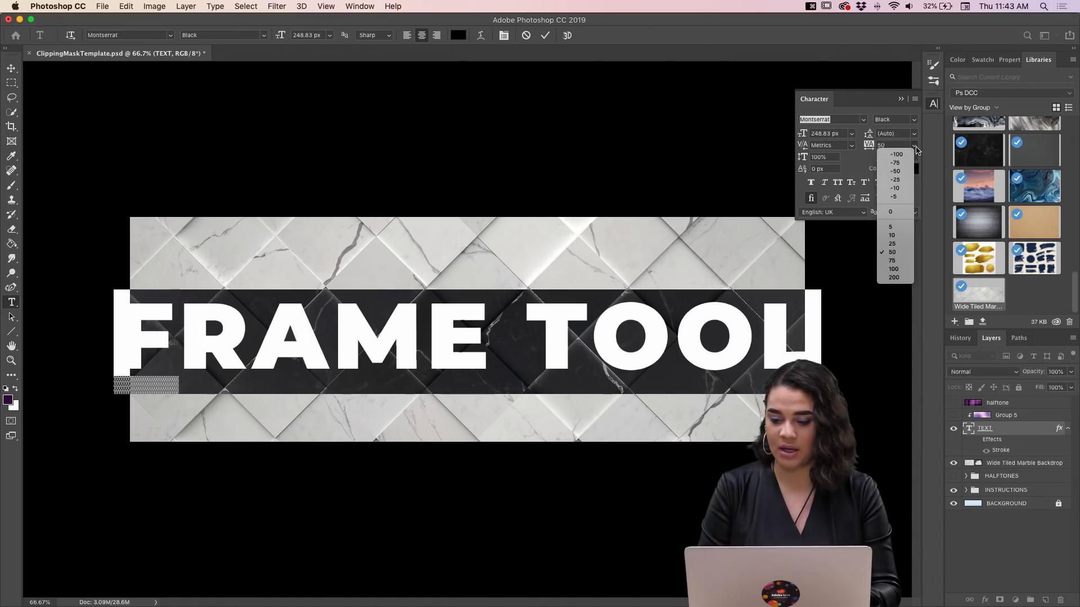
click(904, 213)
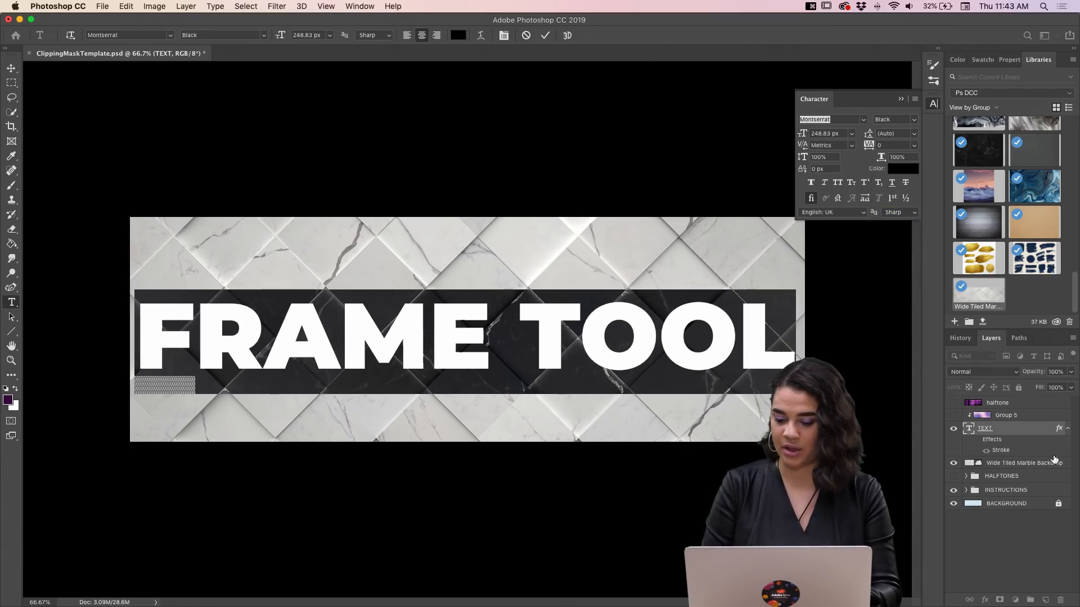
click(1034, 432)
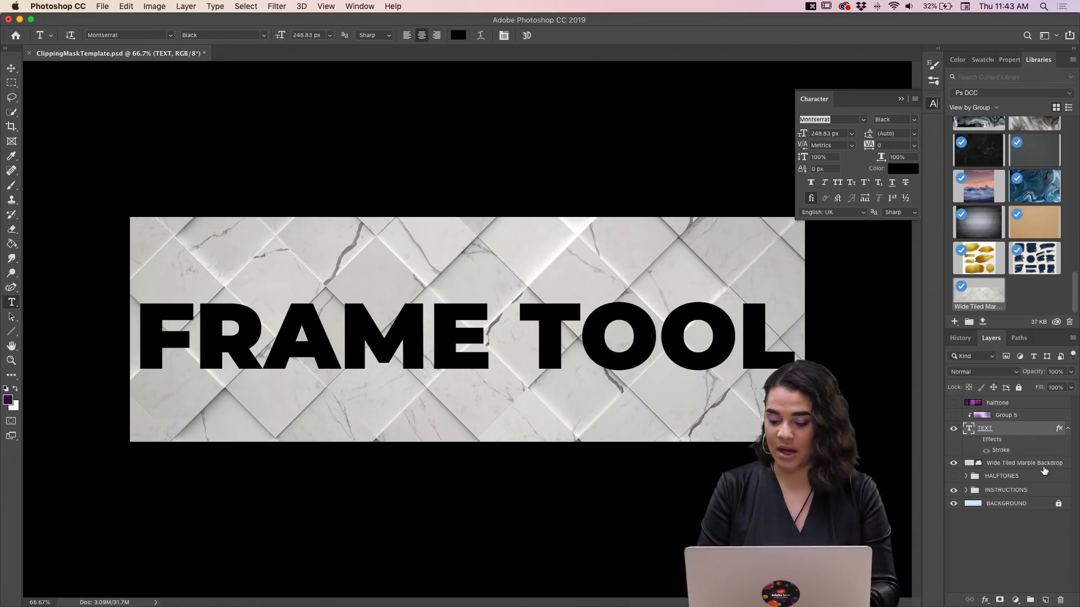
Step: Set the Frame tool to elliptical frames, try drawing one over the marble banner's left end, and undo it
click(1043, 466)
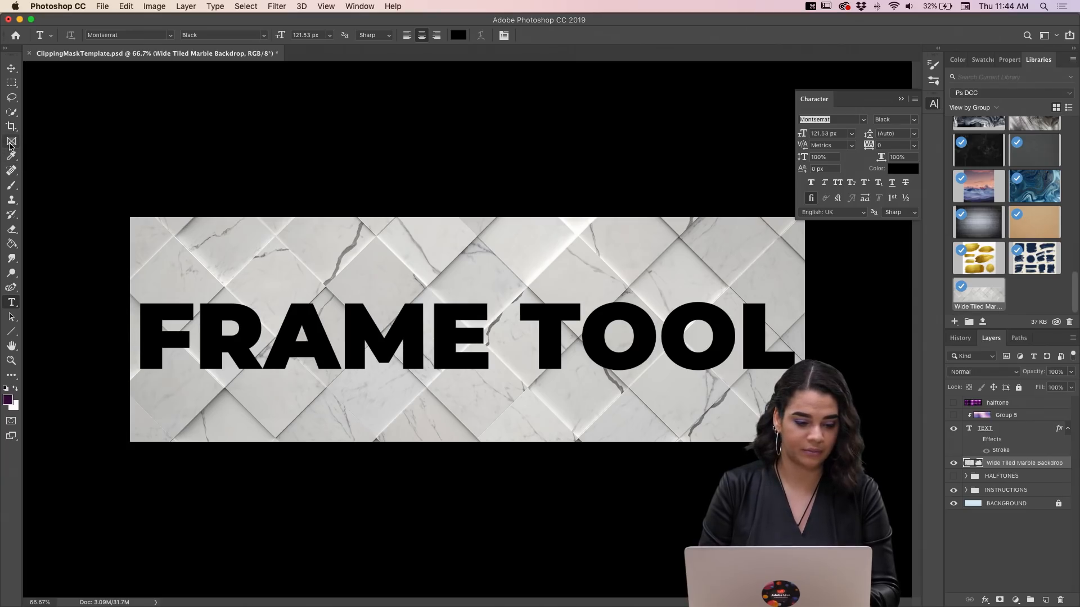
click(12, 142)
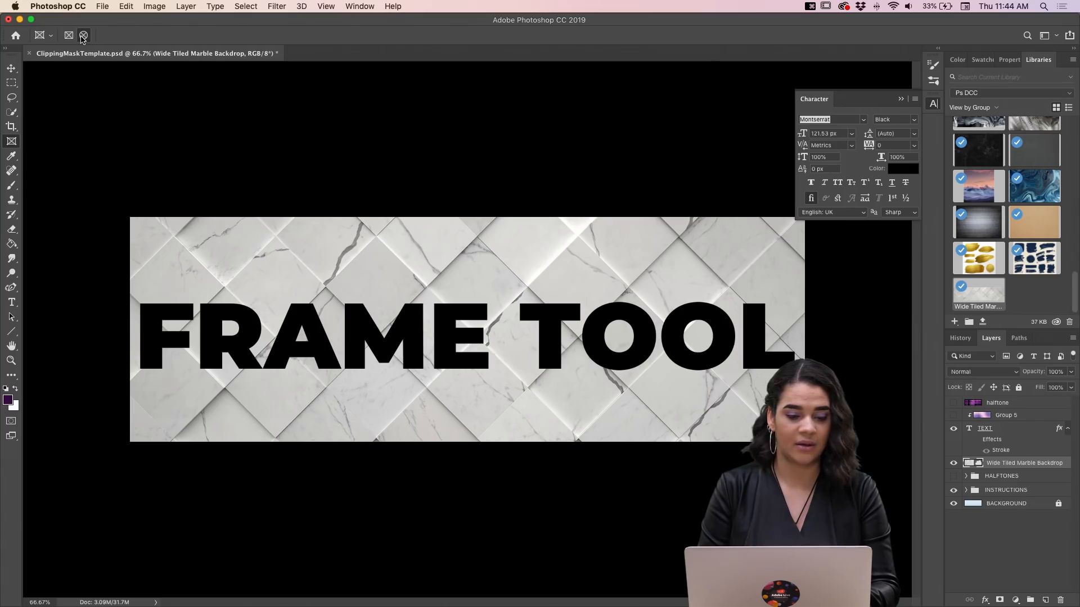
click(82, 37)
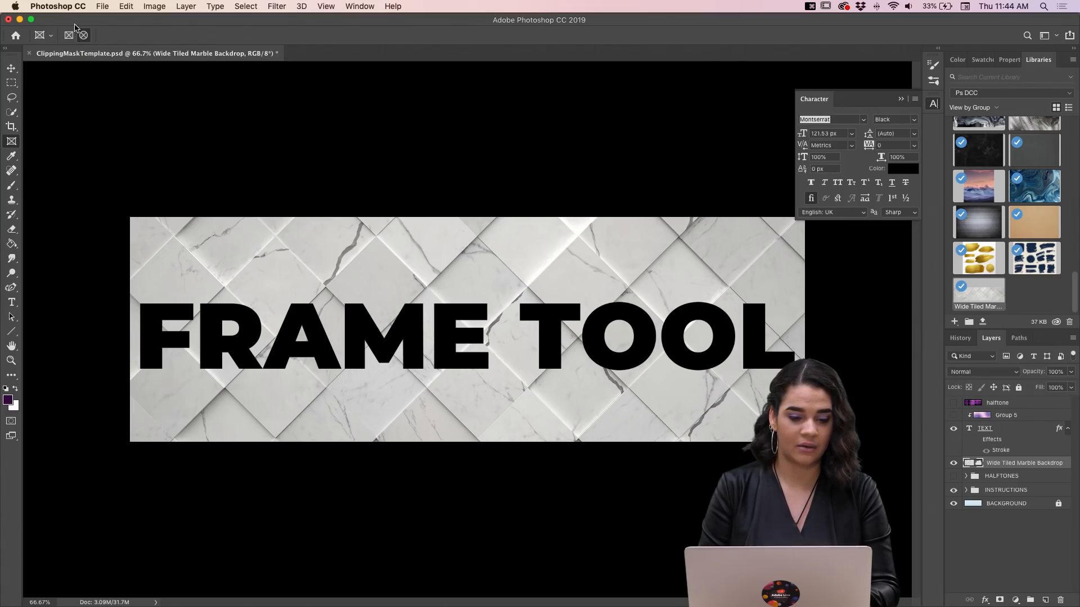
drag(129, 200, 366, 427)
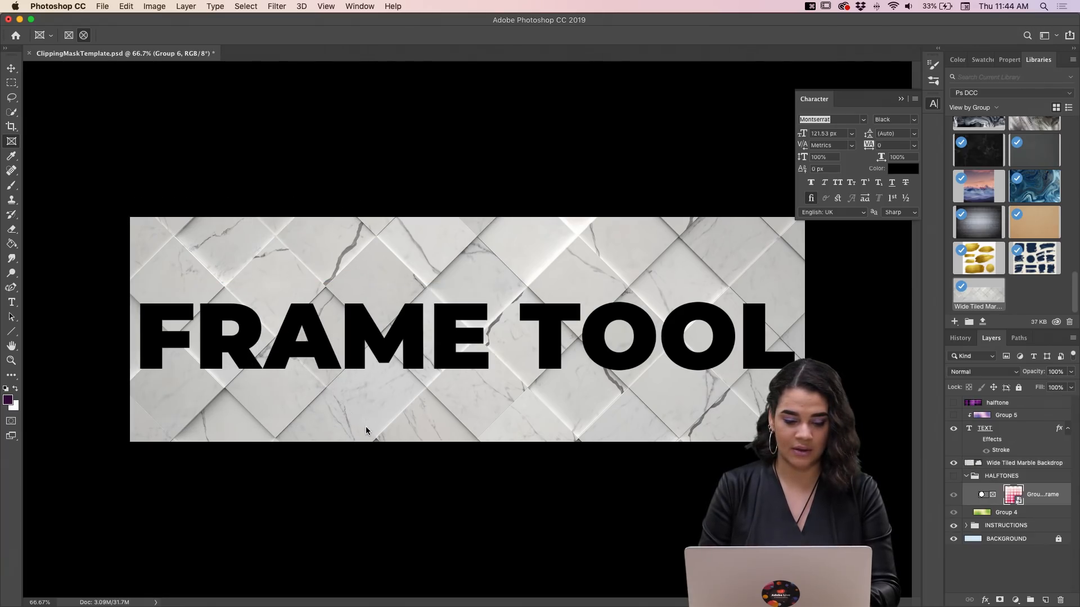
key(super+z)
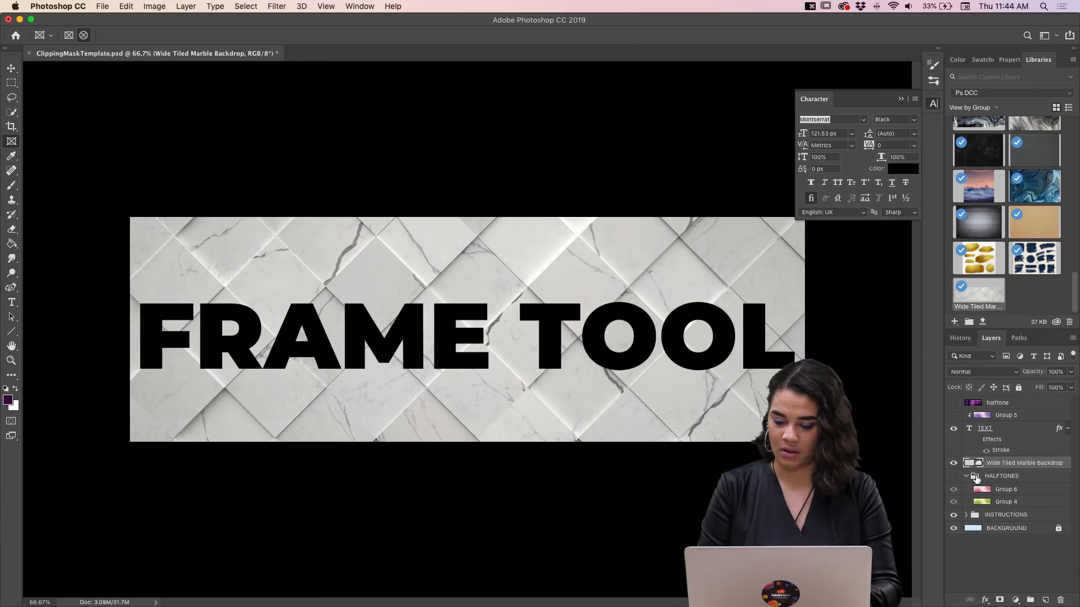
Step: Collapse the HALFTONES layer group and delete it
click(966, 476)
click(1014, 479)
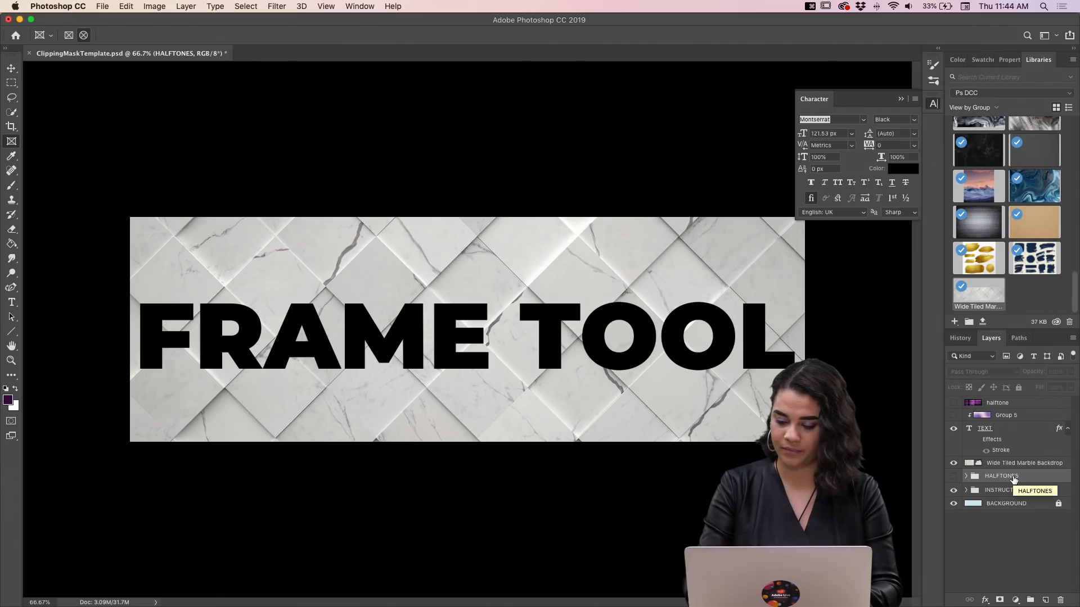
key(BackSpace)
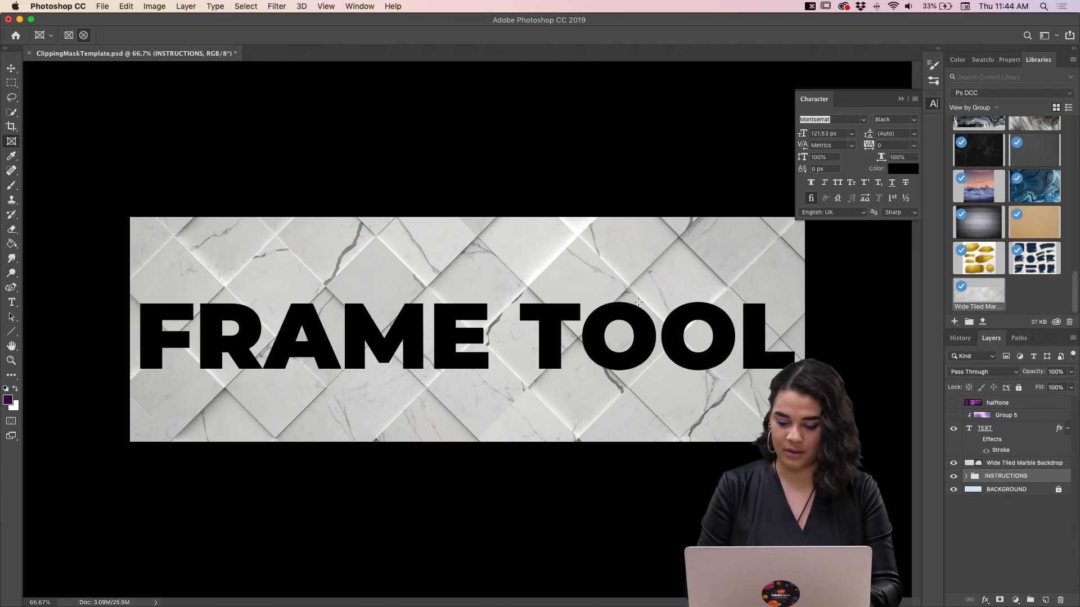
Step: Create a new layer named CIRCLE FRAME directly above the Wide Tiled Marble Backdrop layer
click(1040, 468)
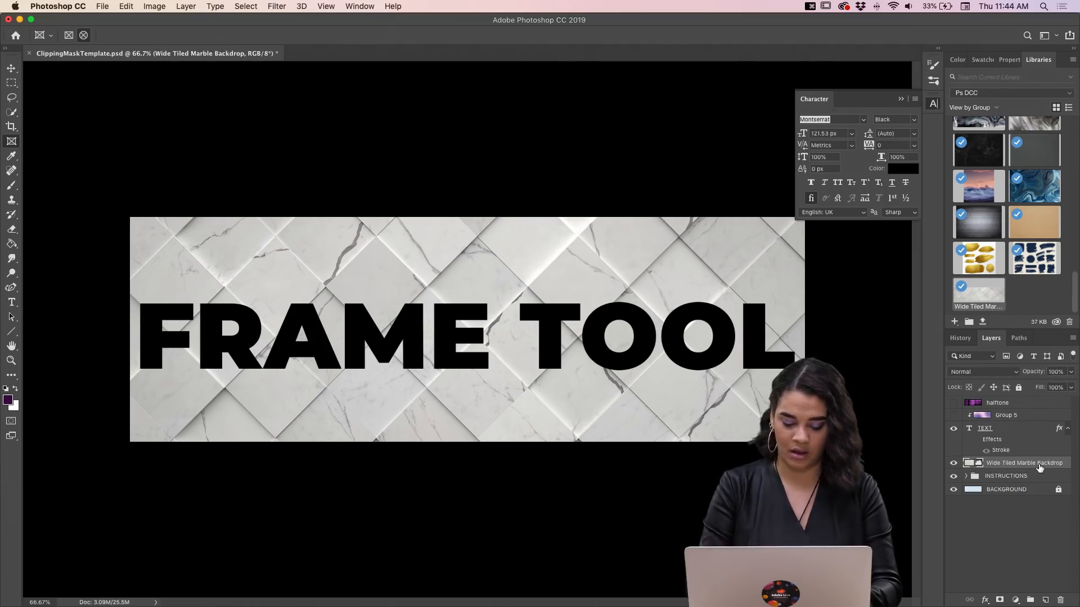
key(super+shift+n)
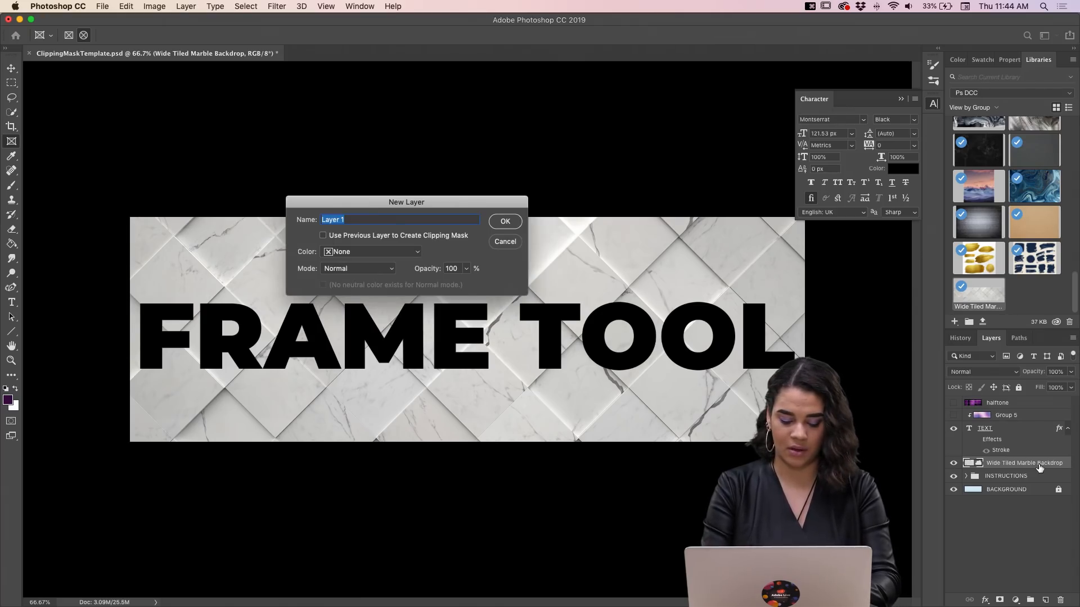
text(CIR)
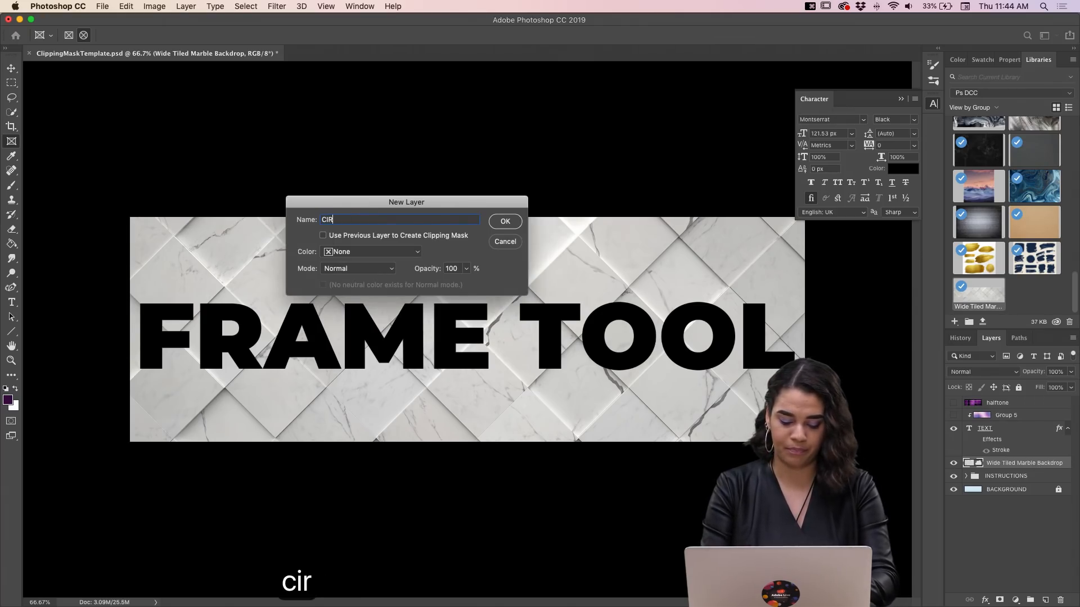
text(CLE FRAME)
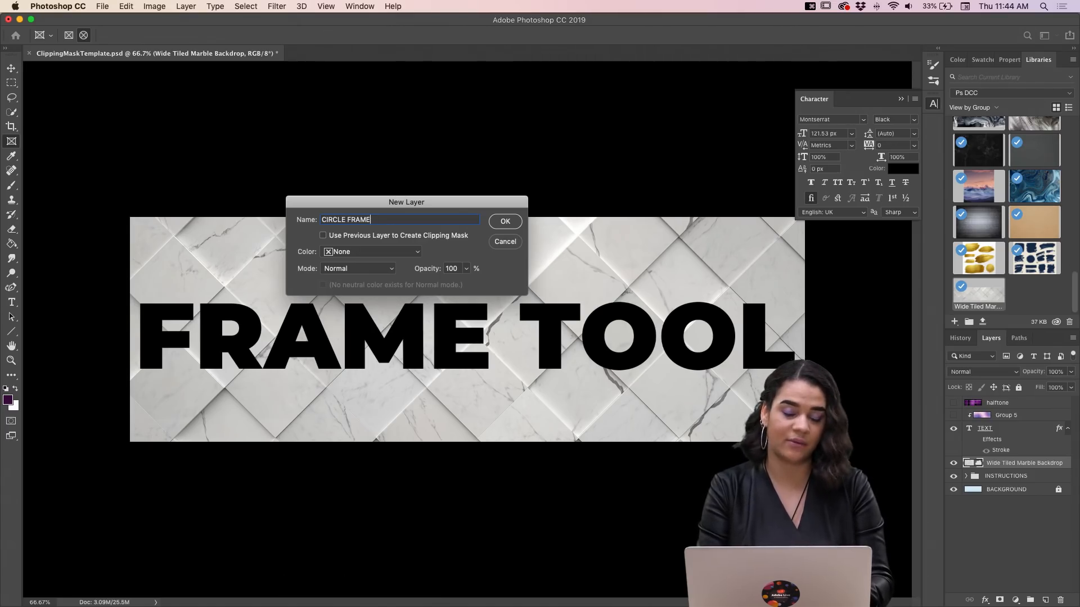
key(Return)
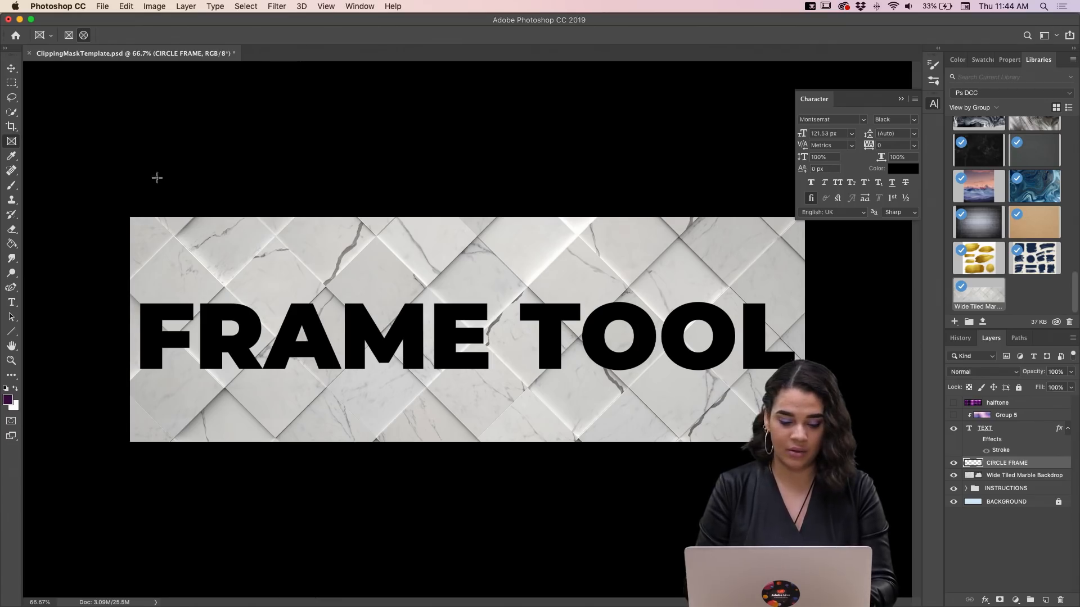
Step: Draw a circular frame nearly as tall as the banner and position it within the banner's left end
drag(140, 193, 367, 411)
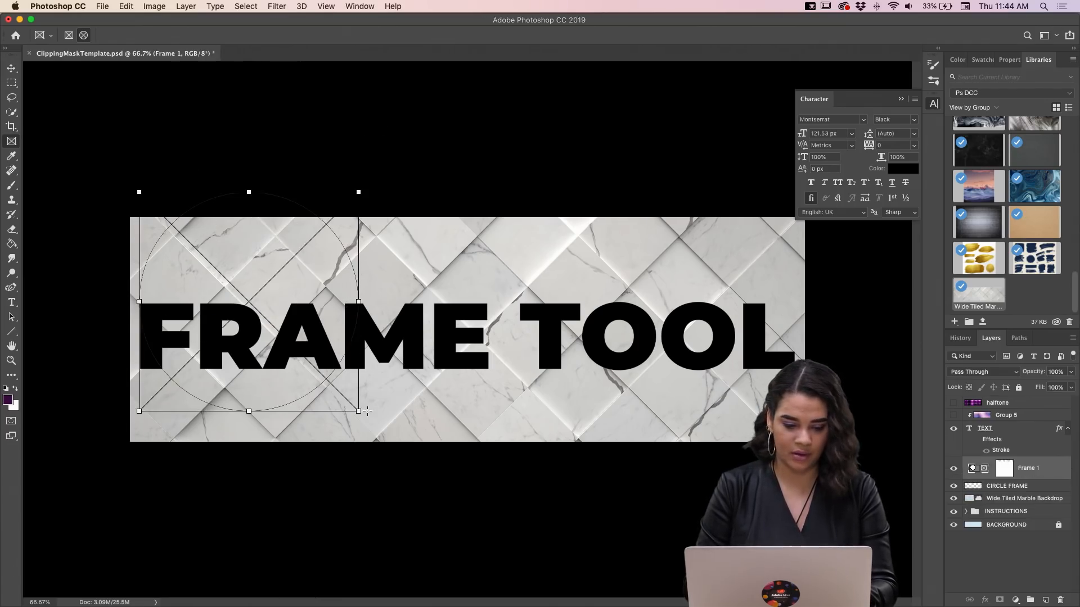
drag(265, 273, 266, 302)
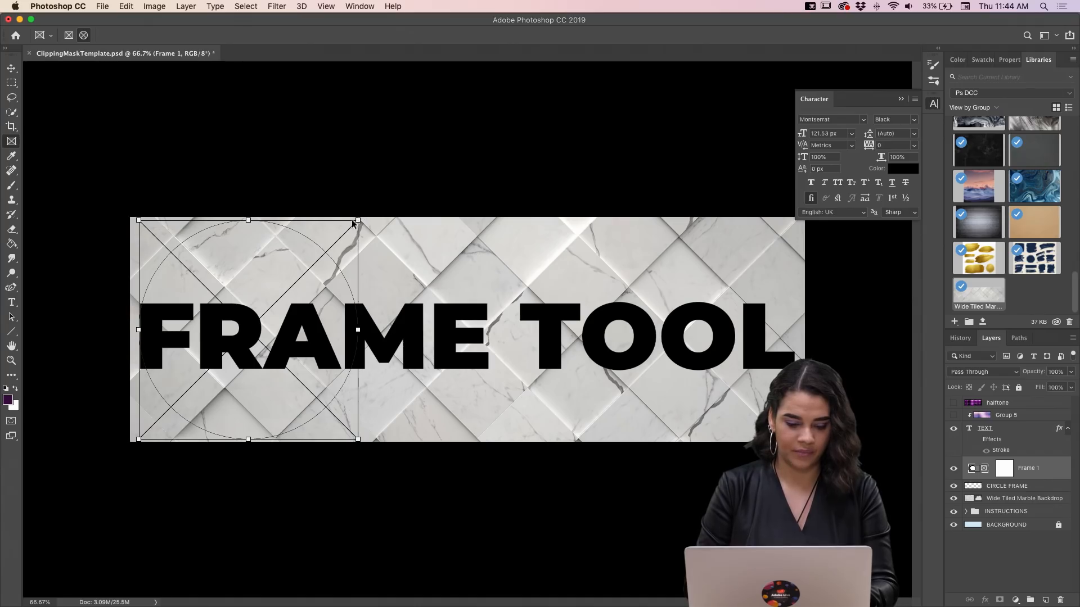
super+click(313, 244)
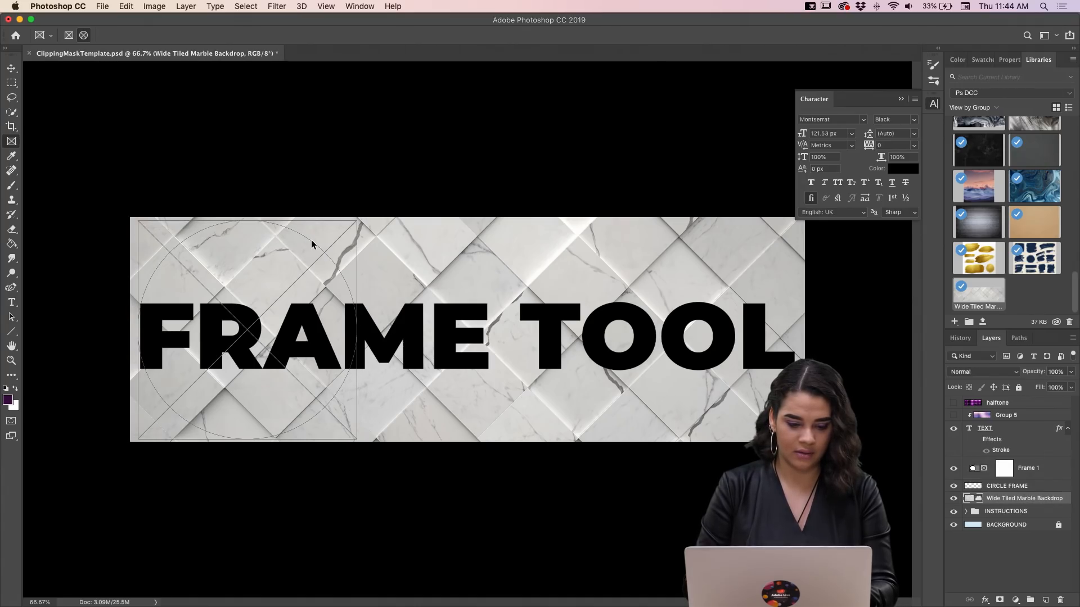
click(263, 274)
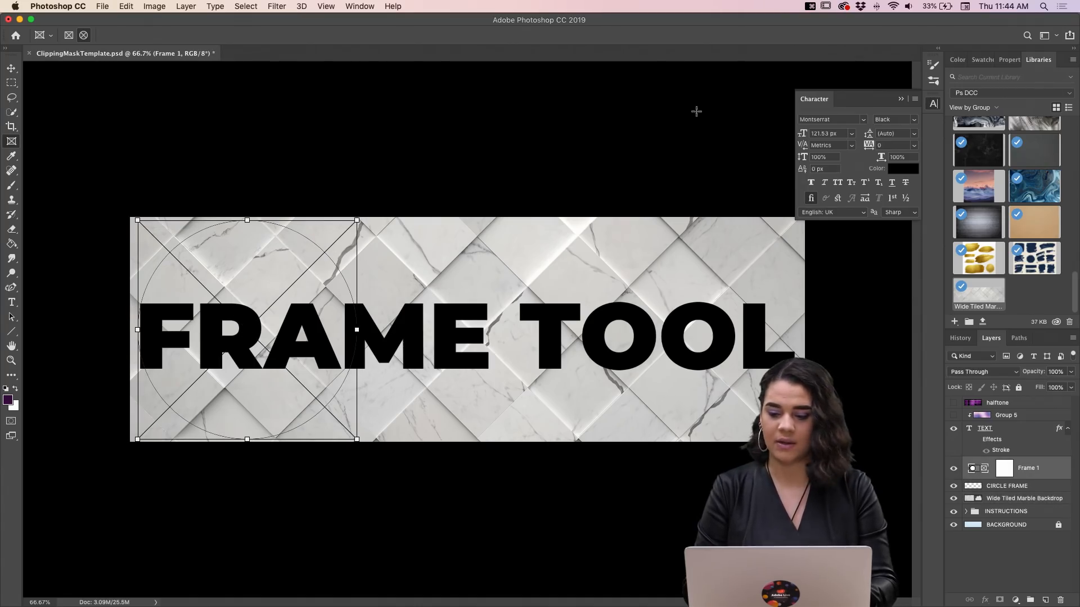
Step: Place the library's black marble texture in the circular frame, enlarge it to about 26% and reposition it inside
drag(979, 154, 196, 319)
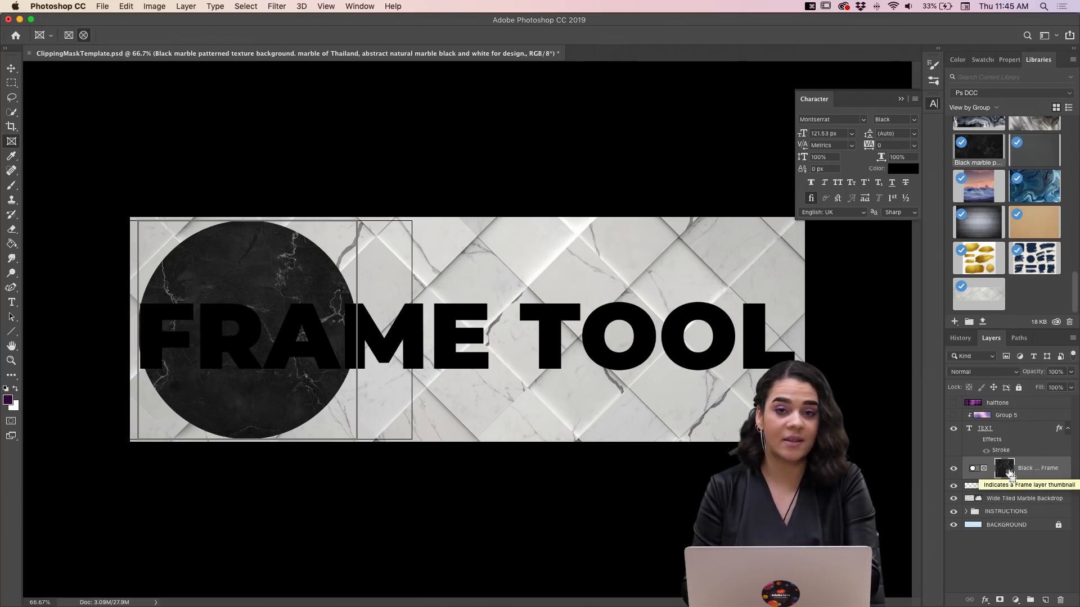
key(super+t)
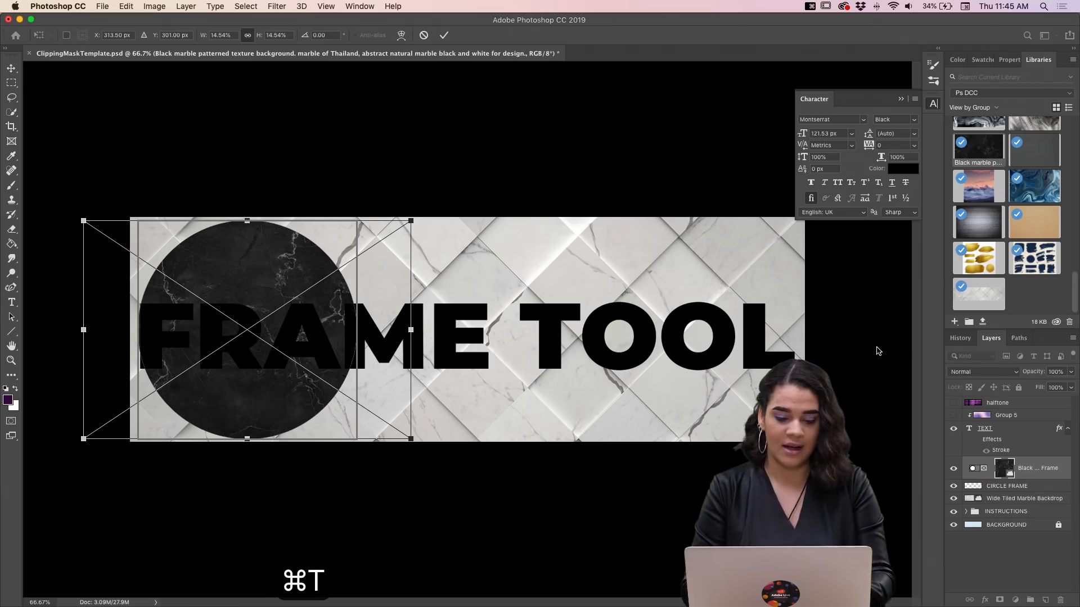
drag(410, 219, 692, 80)
drag(439, 196, 332, 259)
key(Return)
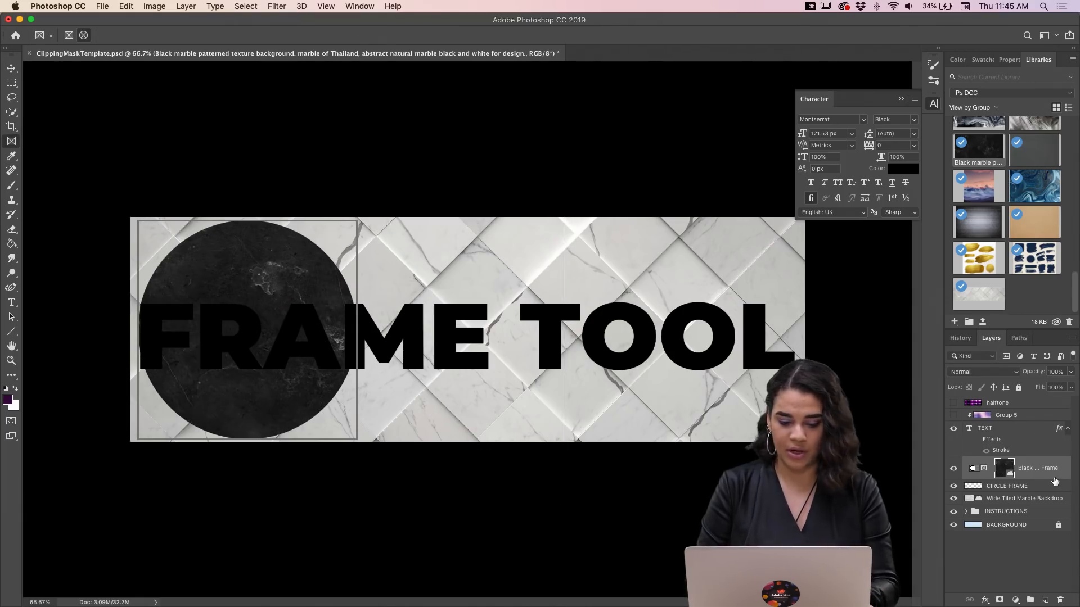
Step: Duplicate the black marble frame and move the copy right along the banner to about X 815 px
click(1054, 481)
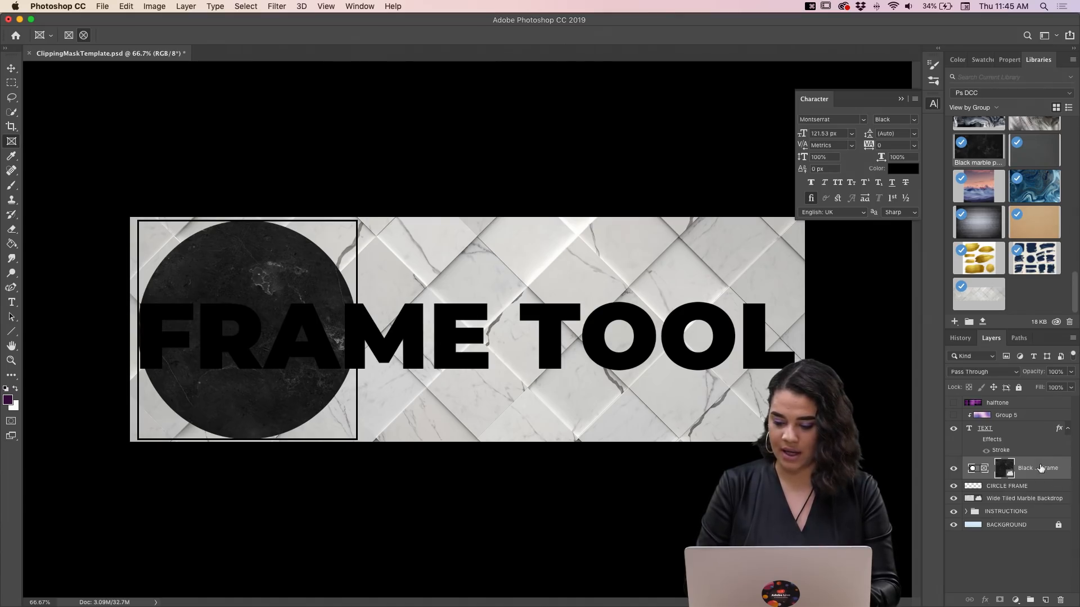
key(super+j)
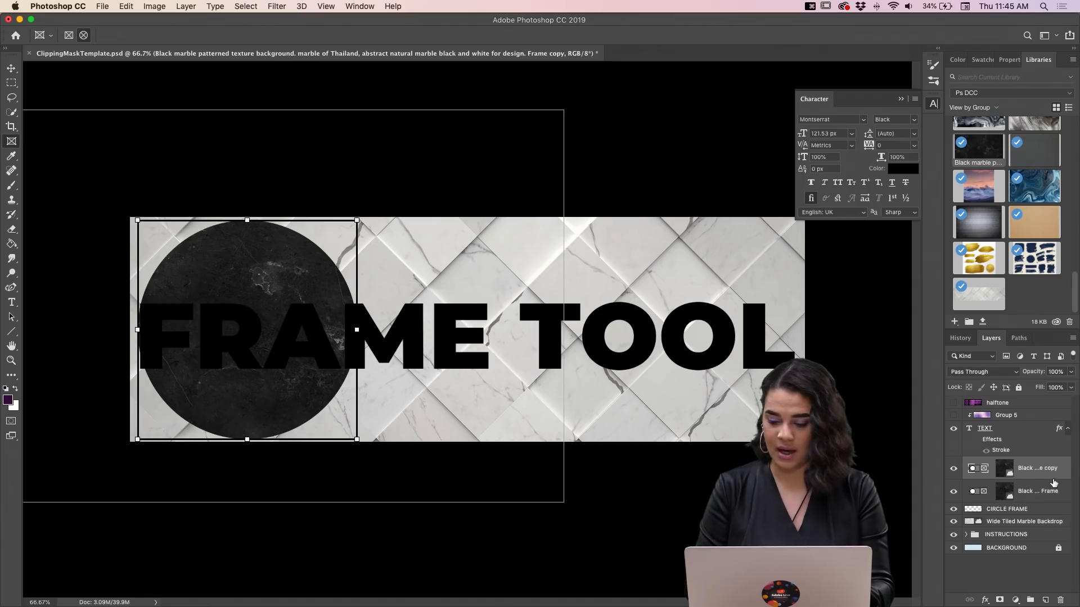
click(1054, 483)
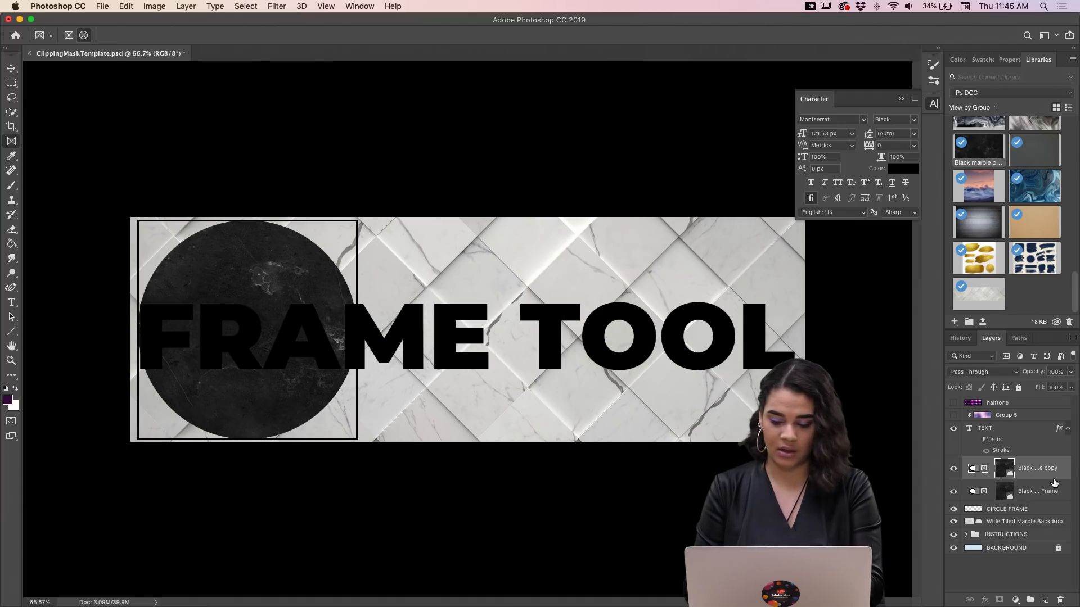
key(super+t)
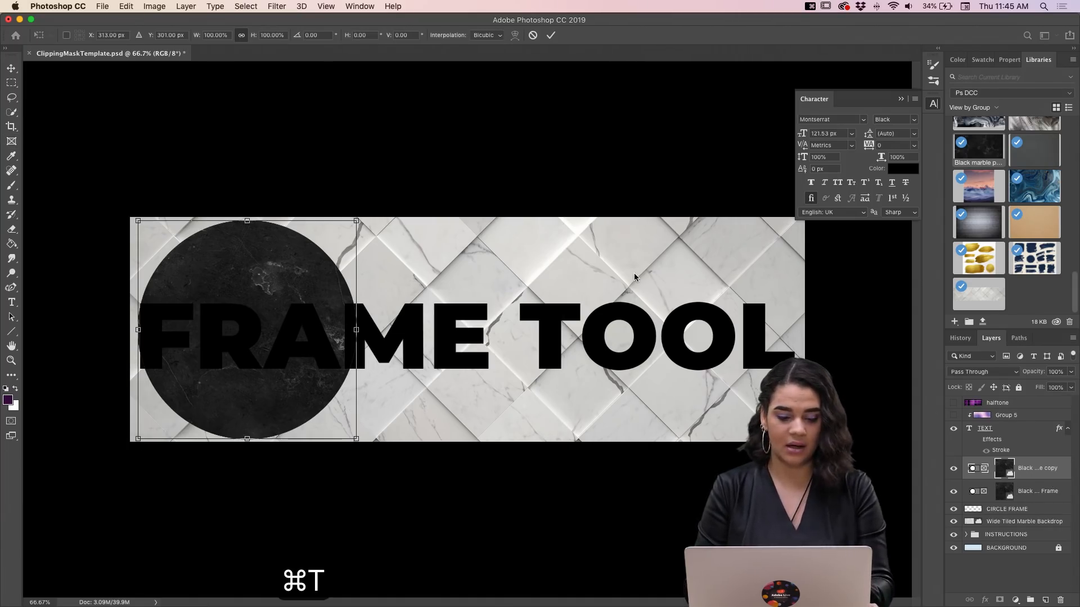
drag(276, 281, 464, 272)
key(Return)
Step: Move the original black marble frame left to about X 254 px, slightly past the banner's left edge
click(1065, 500)
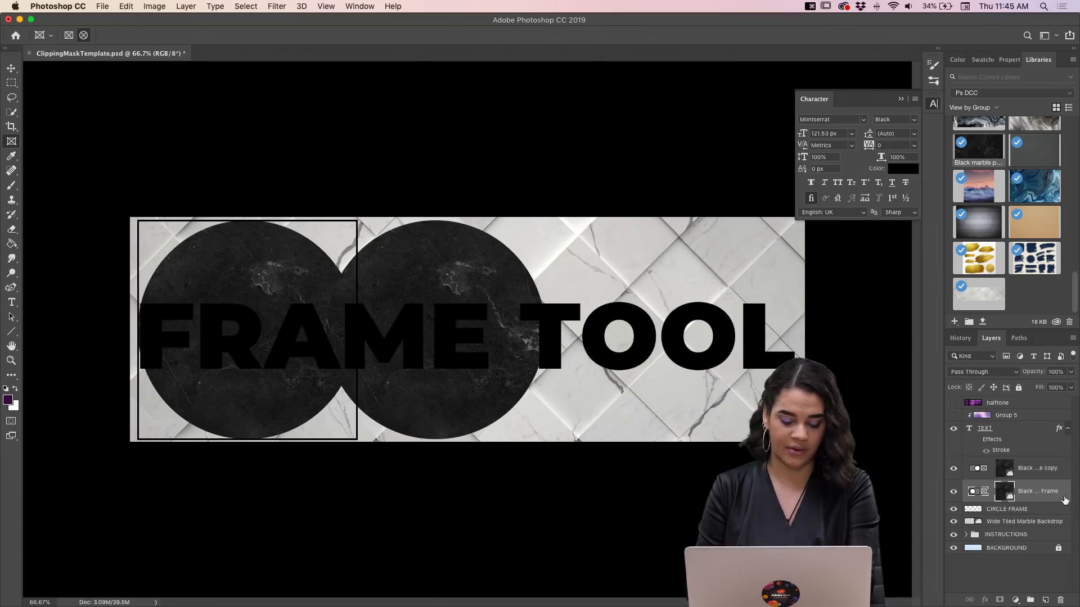
key(super+t)
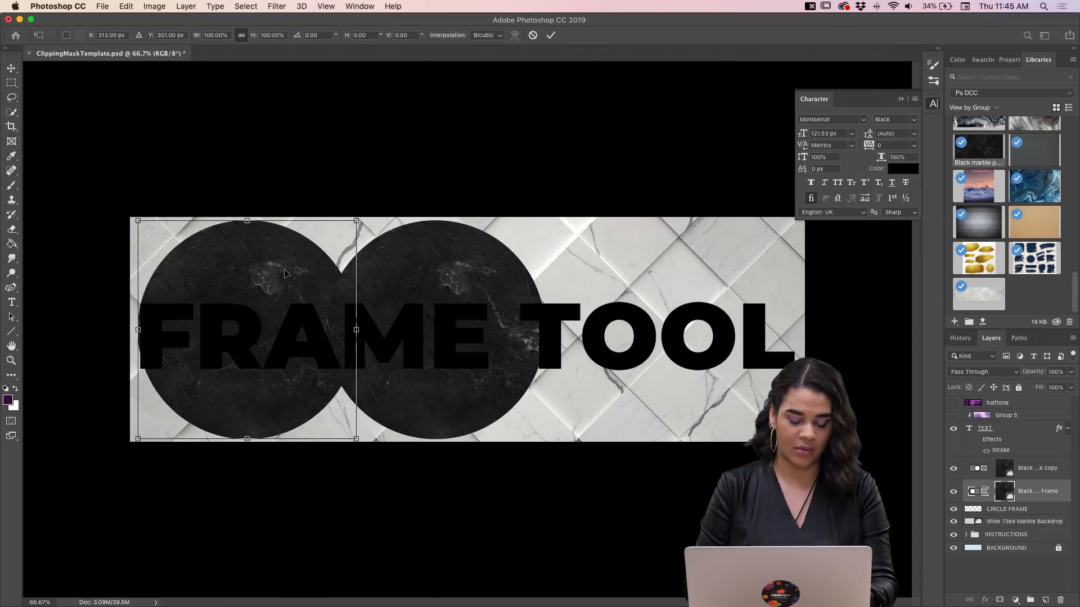
drag(283, 274, 263, 273)
key(Return)
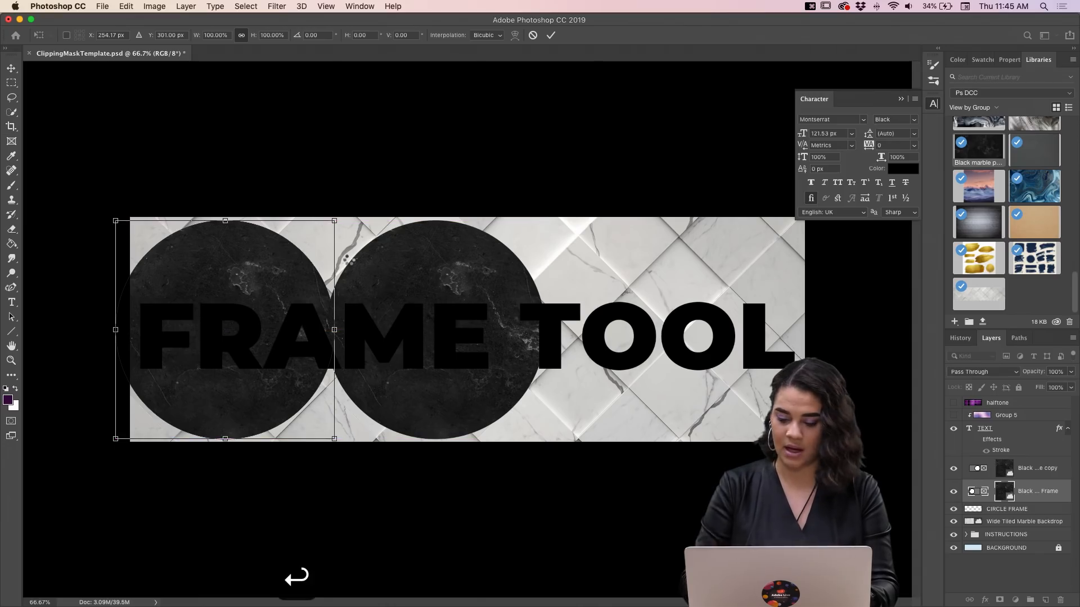
Step: Shift the duplicated marble circle left so that it overlaps the first circle
click(1060, 478)
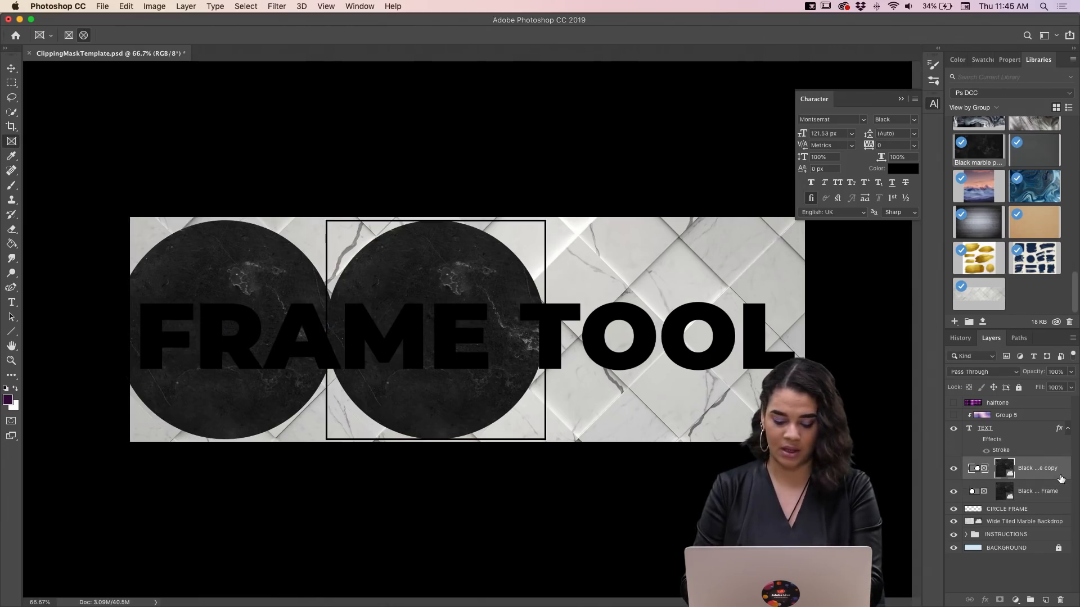
key(cmd+t)
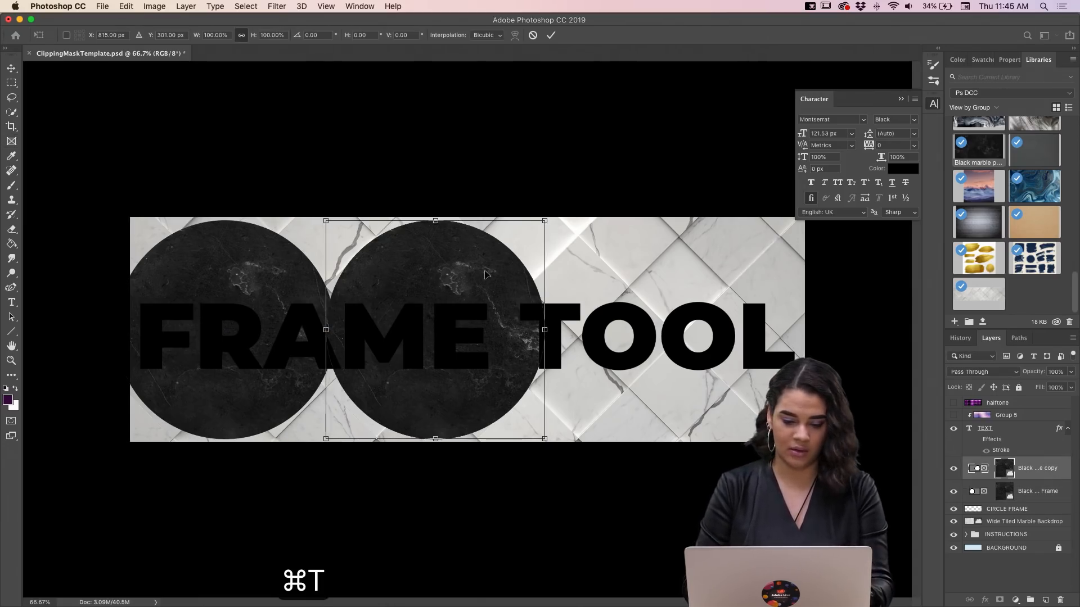
drag(487, 275, 440, 273)
key(Return)
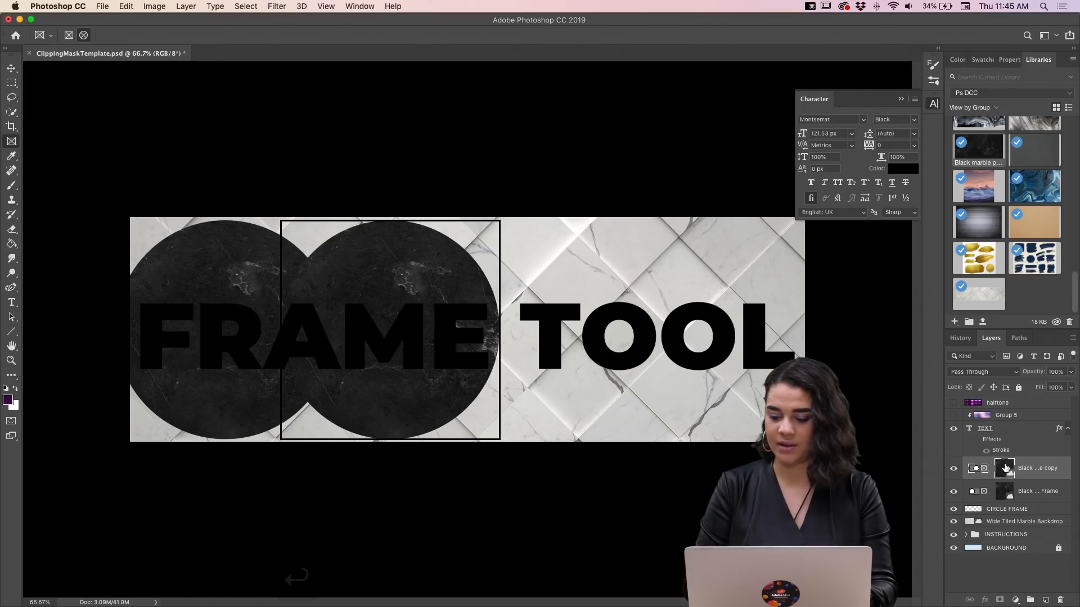
Step: Rotate the marble image inside the duplicated circular frame by about 27° and reposition it at about X 500, Y 252 px
click(1004, 468)
key(super+t)
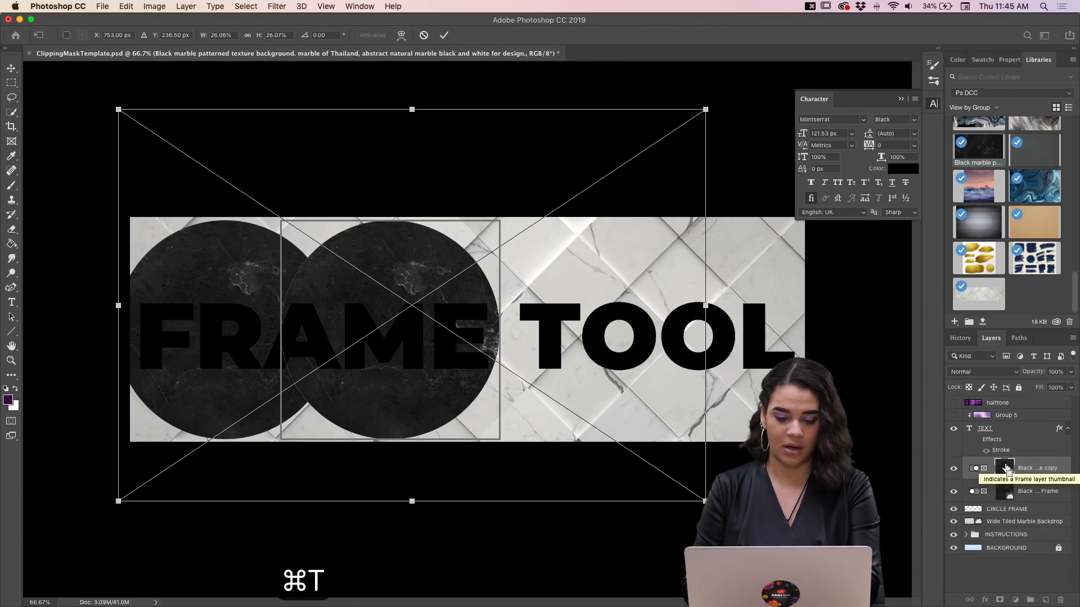
drag(727, 107, 651, 282)
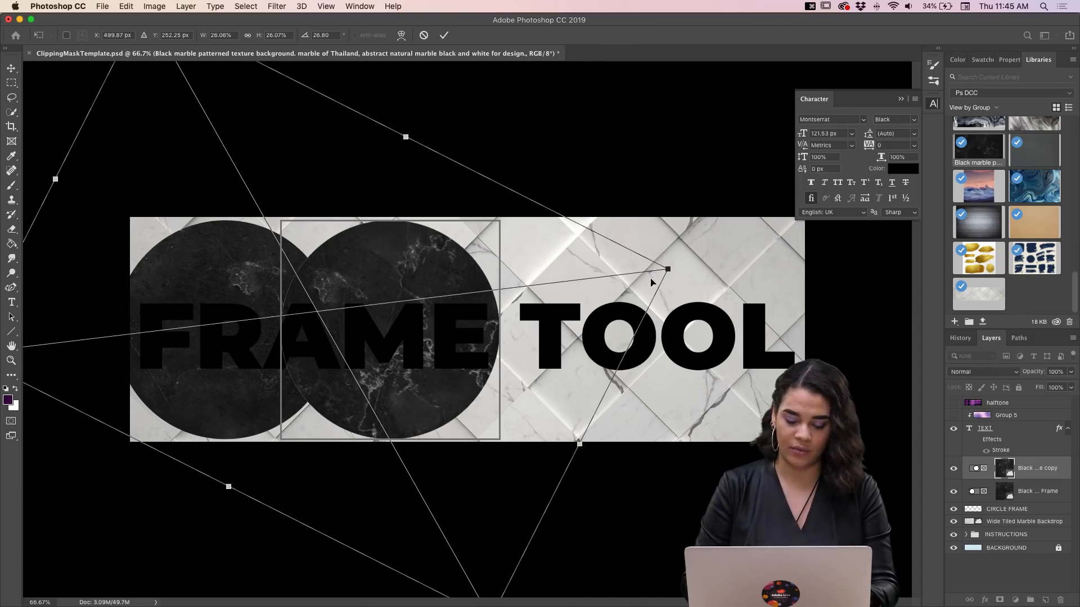
key(Return)
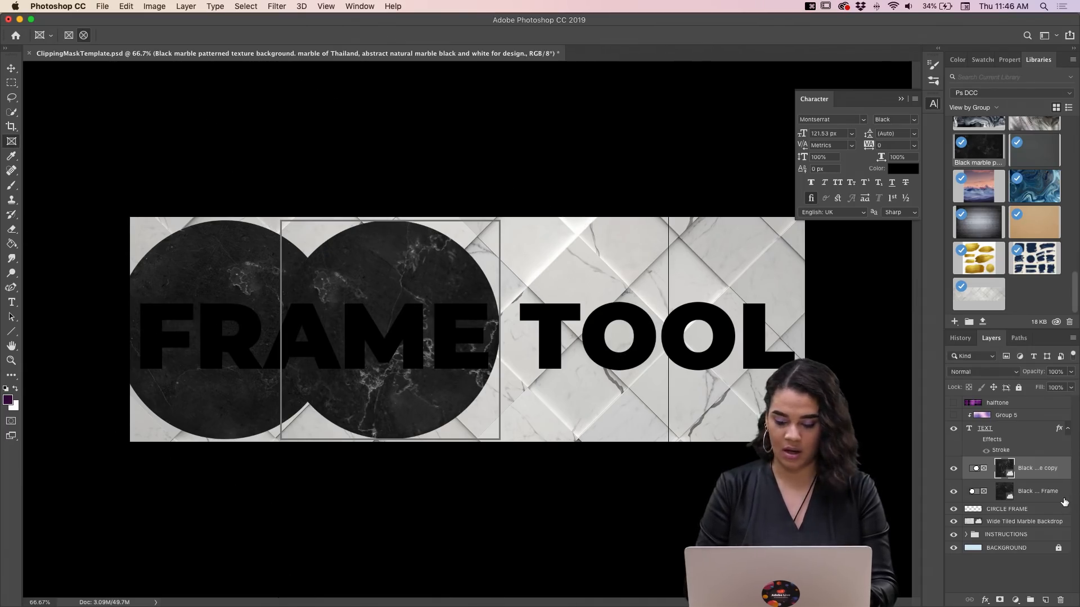
Step: Group the two black marble frames and duplicate the group rightward so that four overlapping circles span the banner
key(alt+super+a)
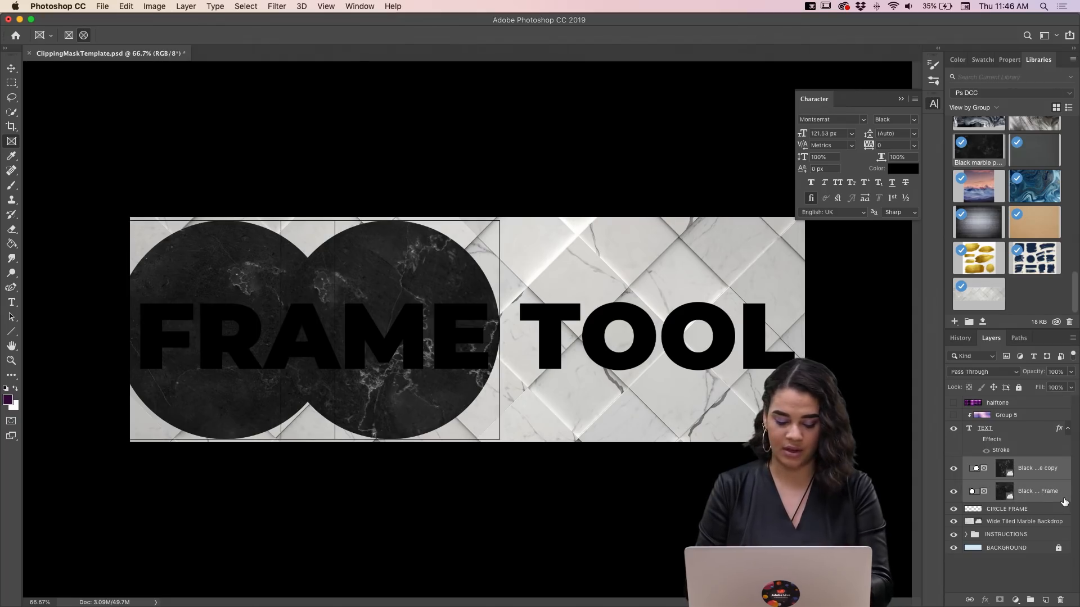
key(super+g)
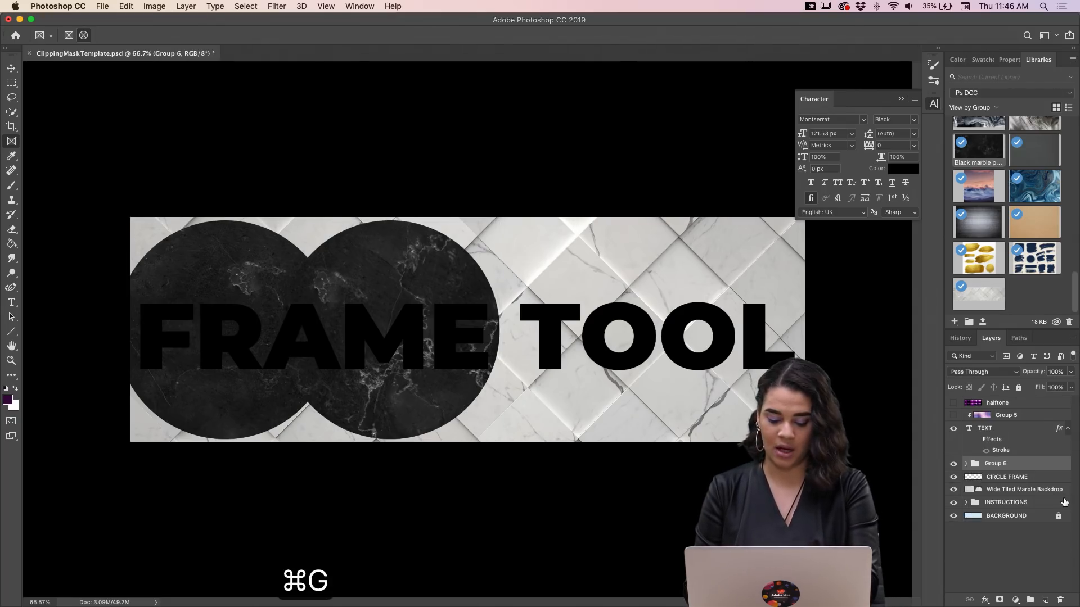
key(super+j)
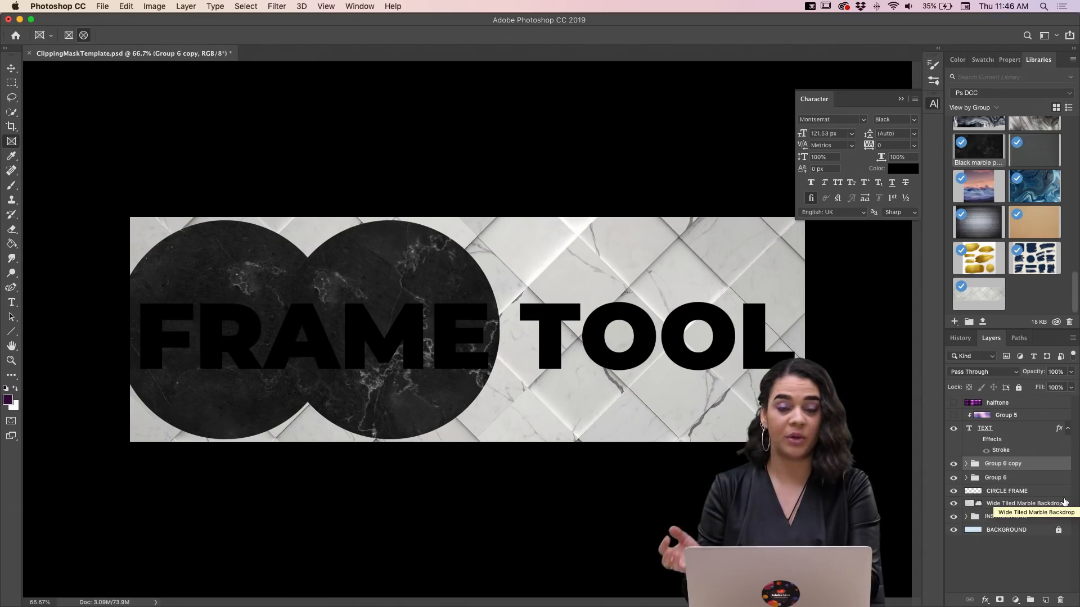
key(super+t)
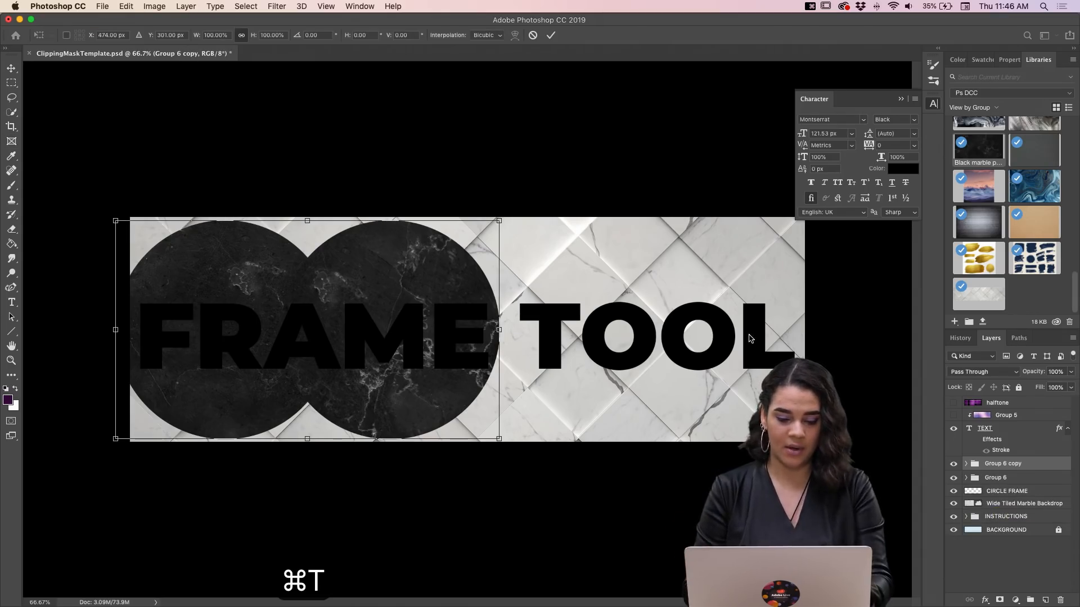
drag(396, 276, 729, 309)
key(Return)
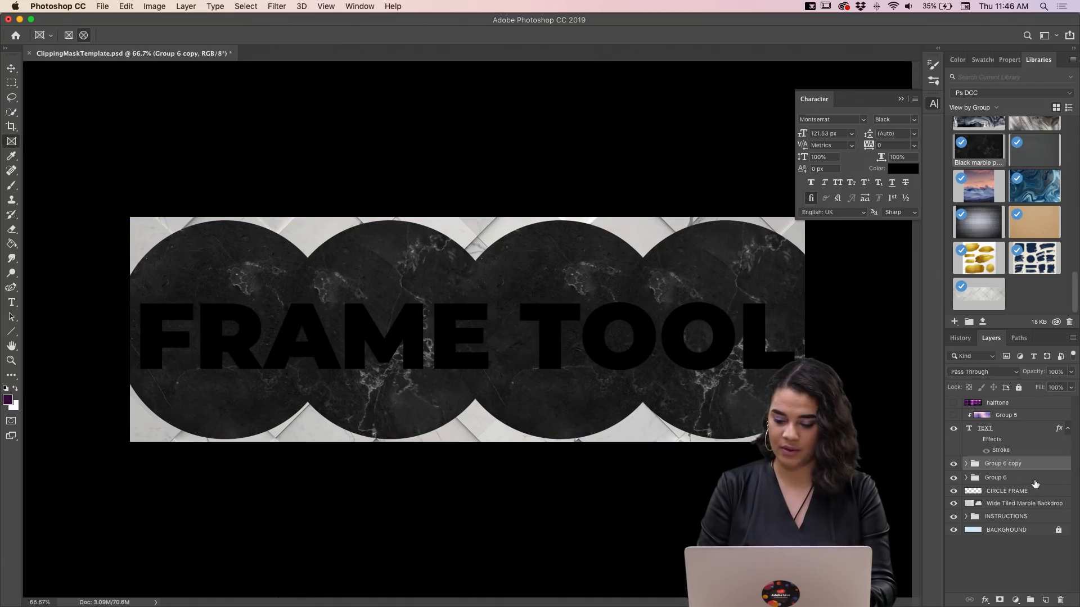
Step: Group the two circle groups together and name the new group CIRCLE FRAMES
shift+click(1034, 479)
key(super+g)
double_click(995, 463)
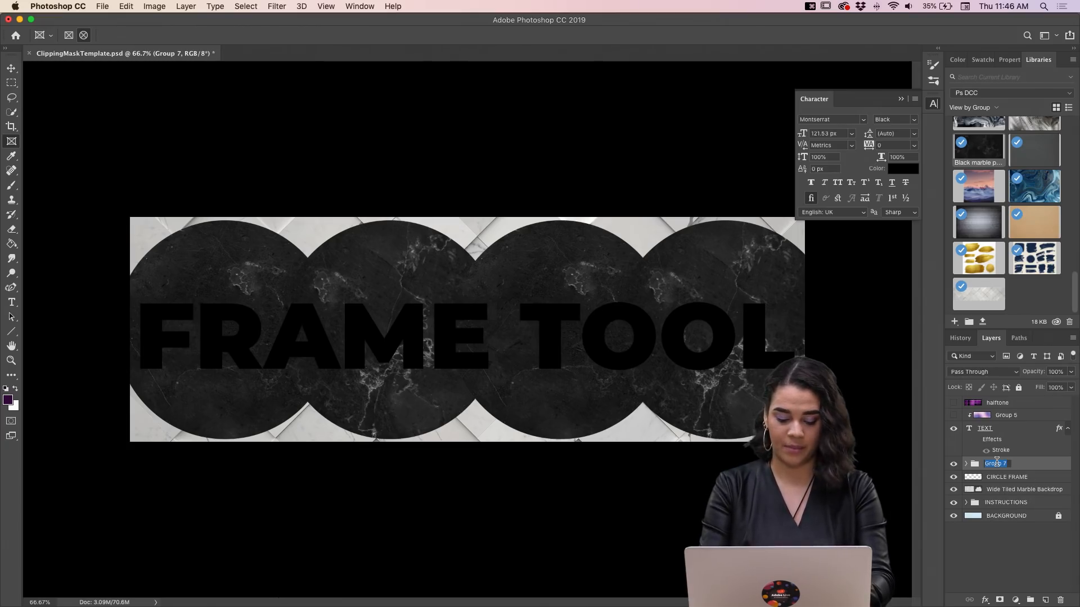
text(CIR)
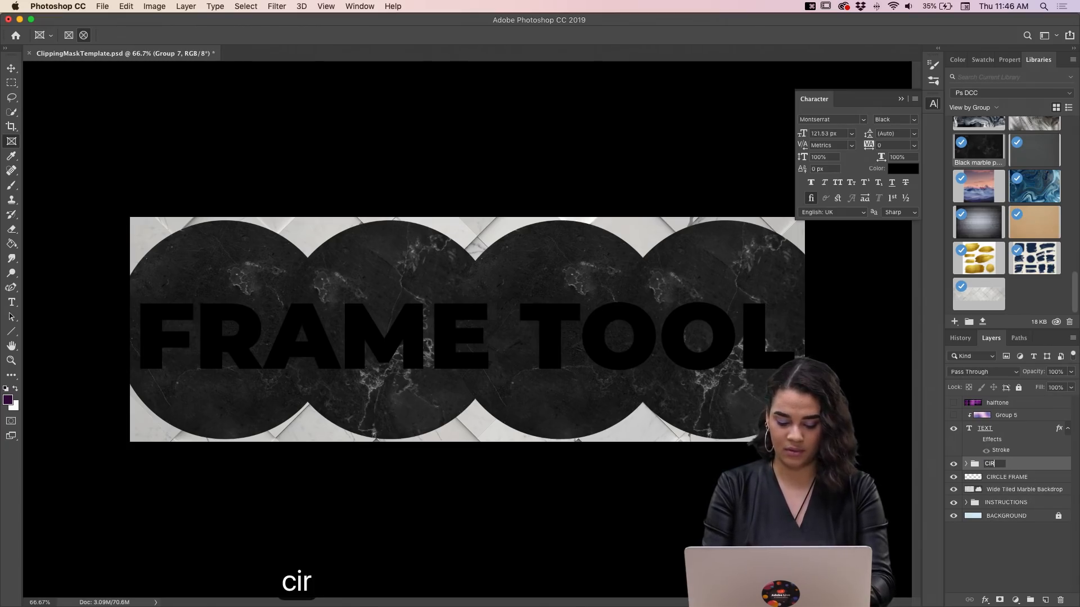
text(C)
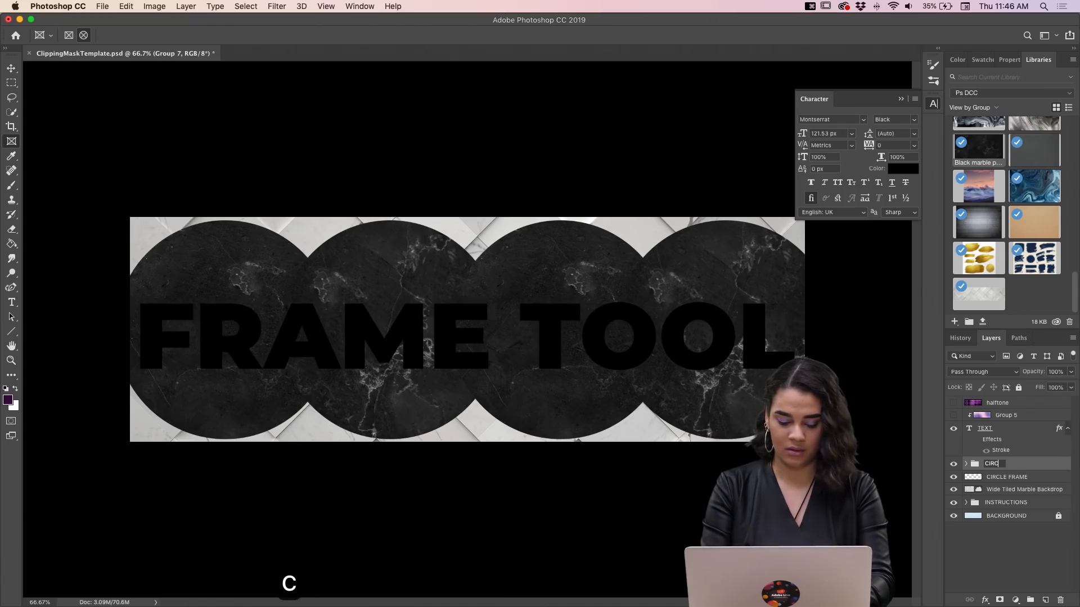
text(LE FRAMES)
key(Return)
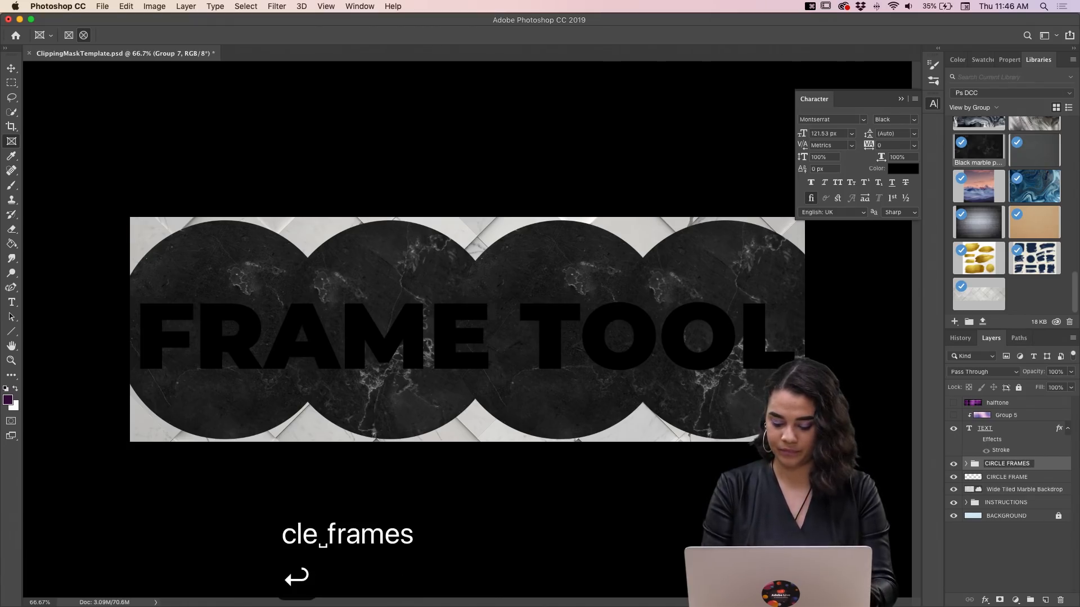
Step: Move the CIRCLE FRAMES group left to about X 893 px
key(super+t)
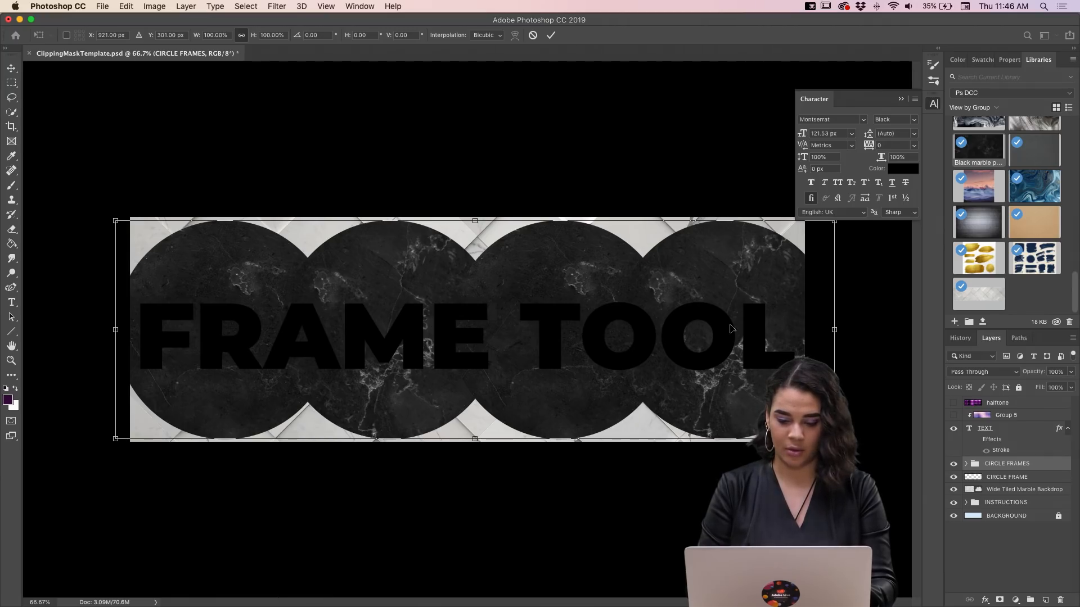
drag(727, 328, 716, 330)
key(Return)
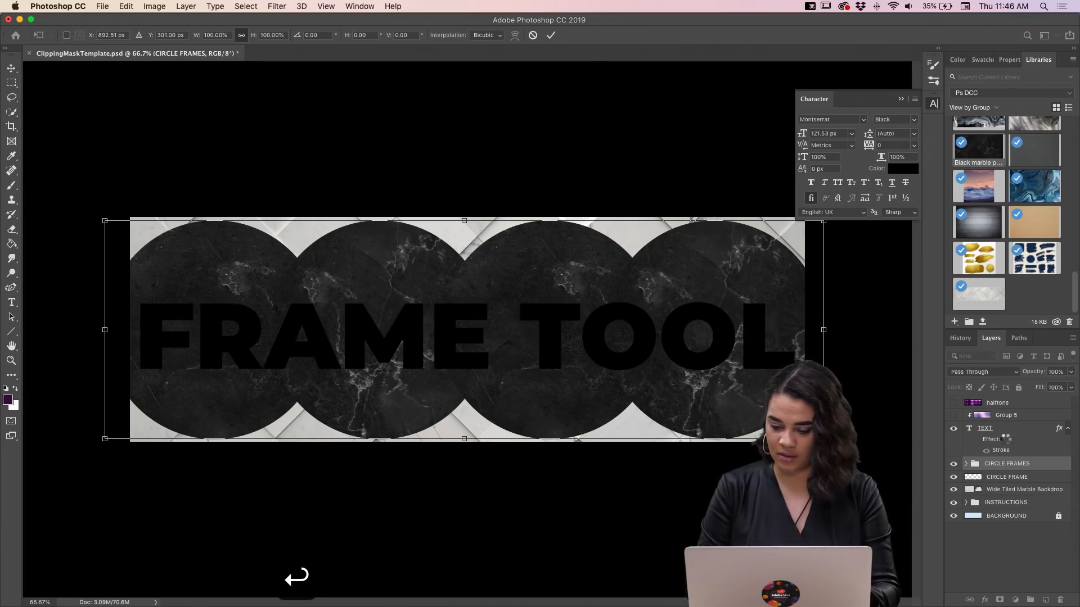
Step: Scale the CIRCLE FRAMES group to about 94% and reposition it at about X 897, Y 324 px to fit the banner's width
key(super+t)
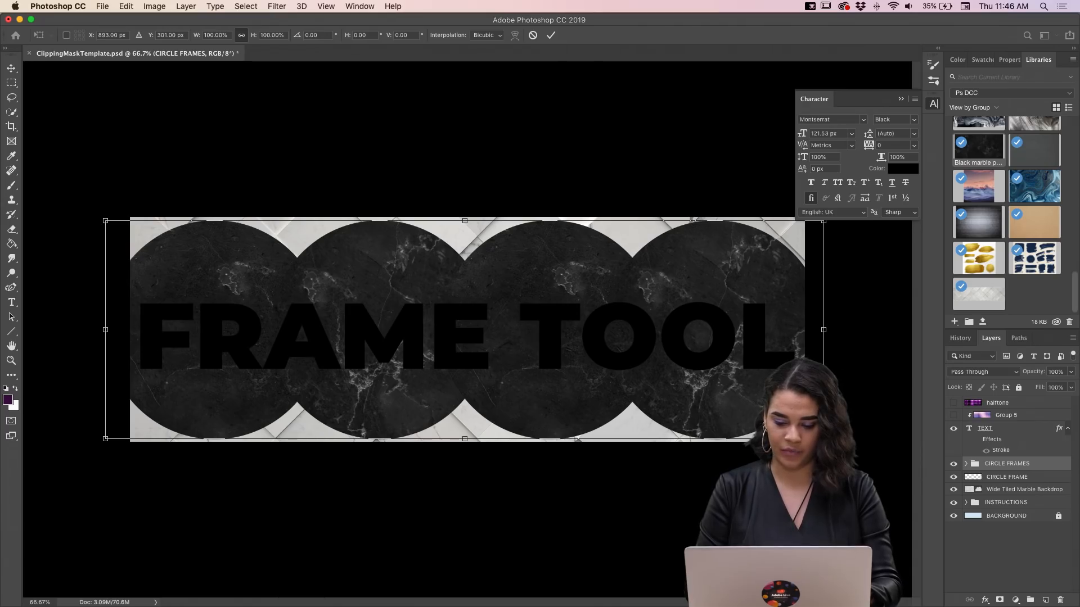
drag(824, 438, 779, 425)
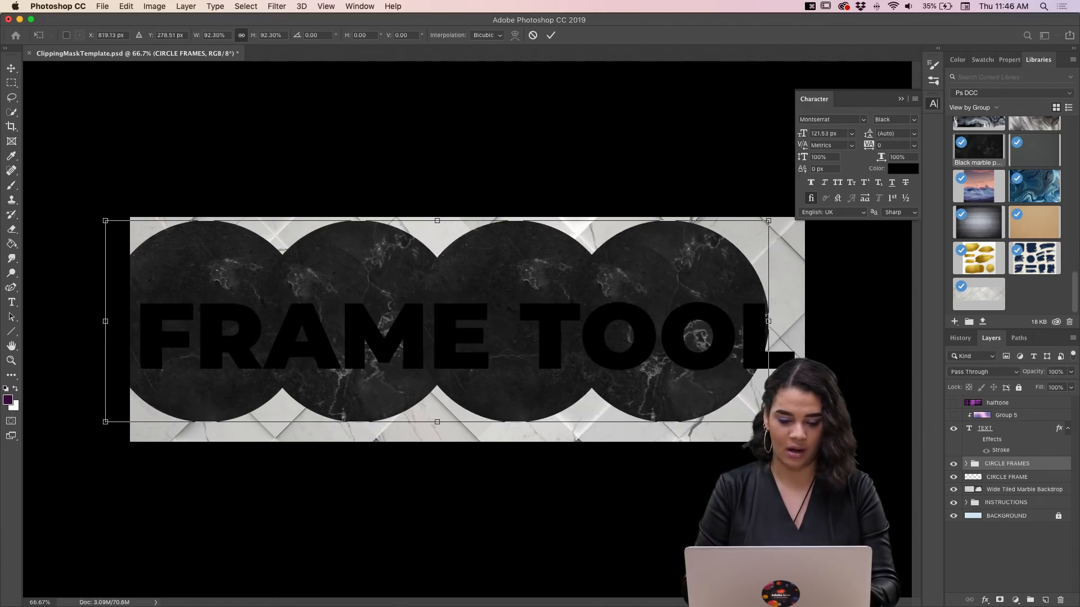
drag(644, 391, 679, 409)
key(Return)
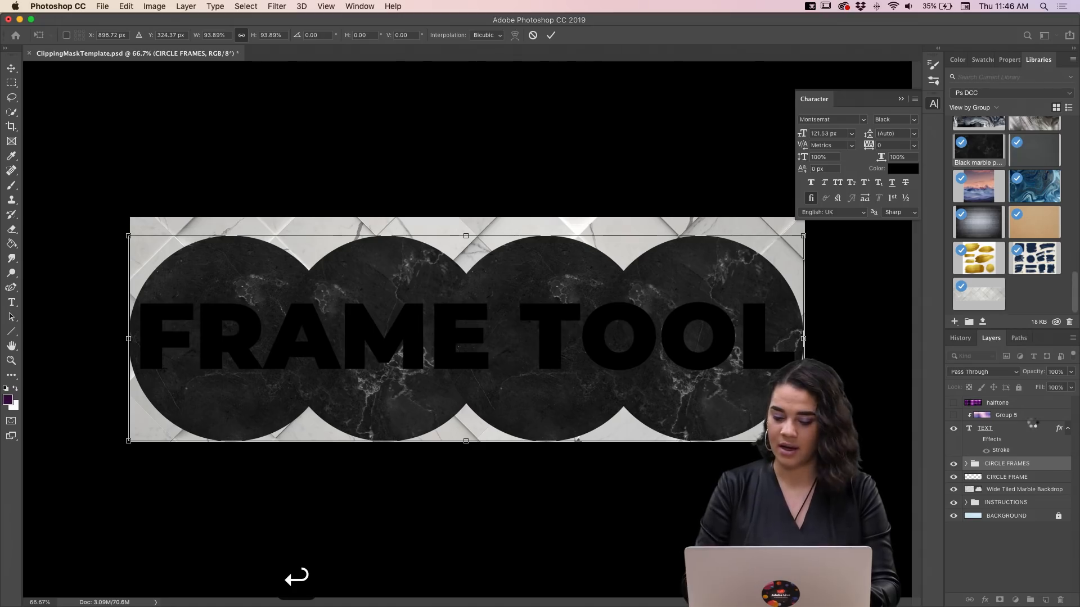
Step: Place the library's white marble texture directly above the TEXT layer, outside the circular frames
scroll(1011, 257, down, 5)
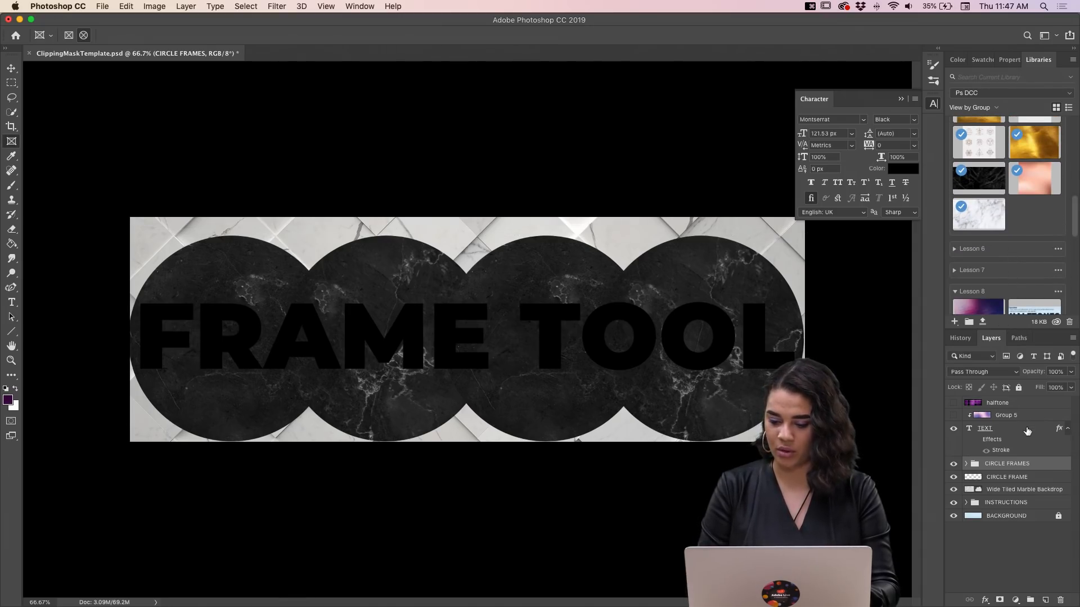
key(alt+bracketright)
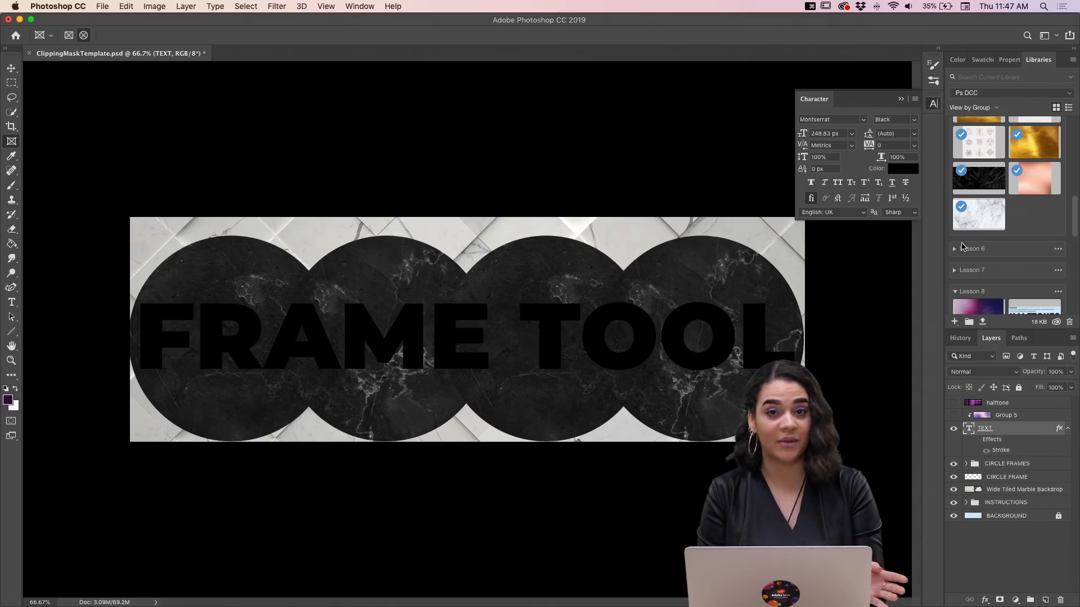
drag(981, 224, 406, 289)
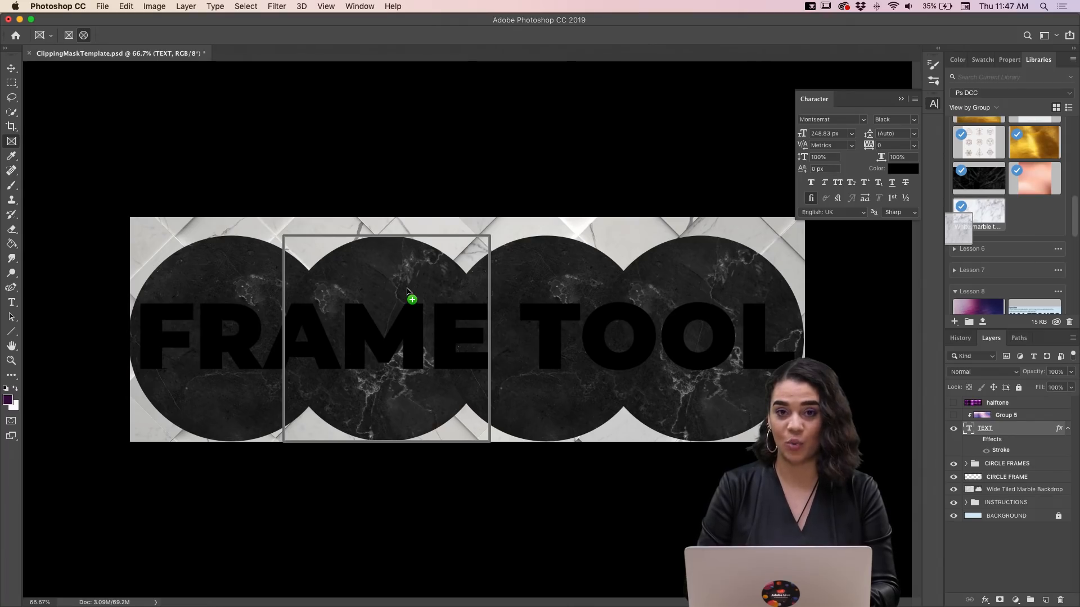
drag(407, 290, 902, 306)
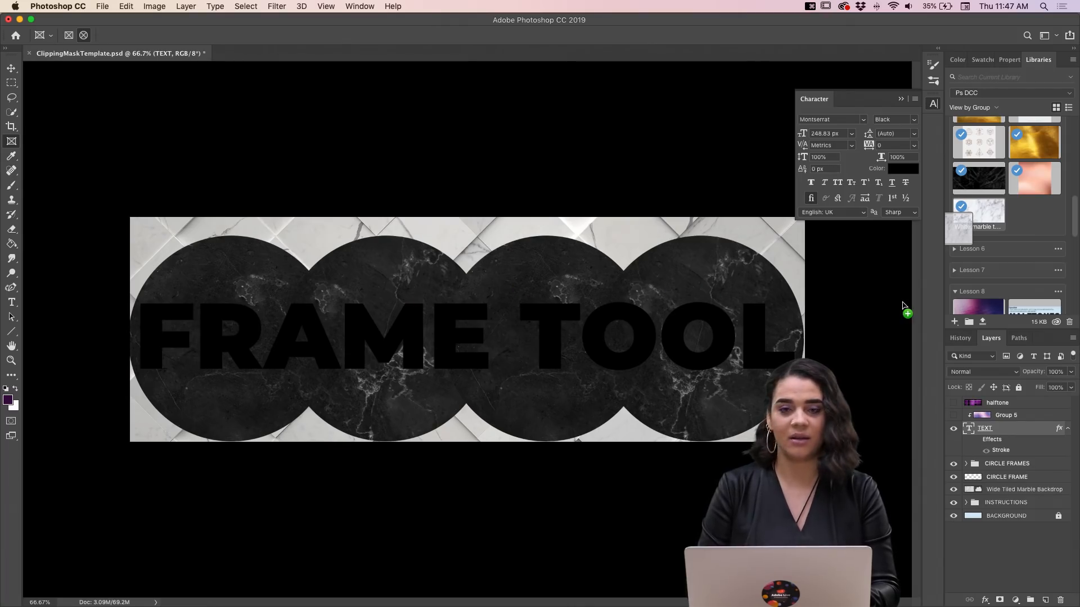
drag(954, 333, 1010, 426)
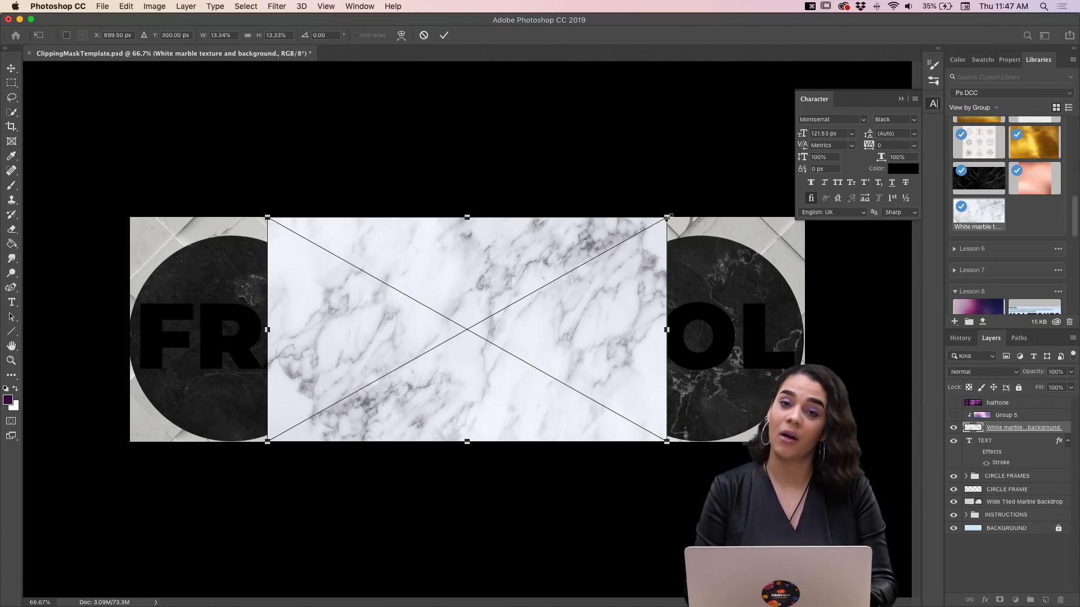
Step: Enlarge the white marble texture to cover the whole banner and clip it to the TEXT layer
drag(667, 217, 852, 194)
key(Return)
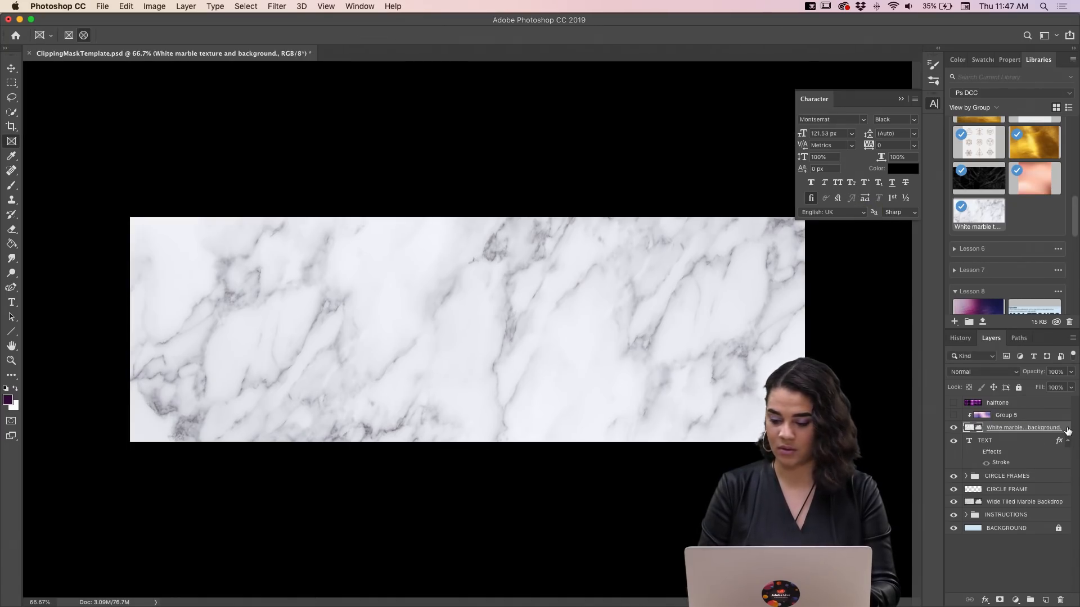
right_click(1067, 431)
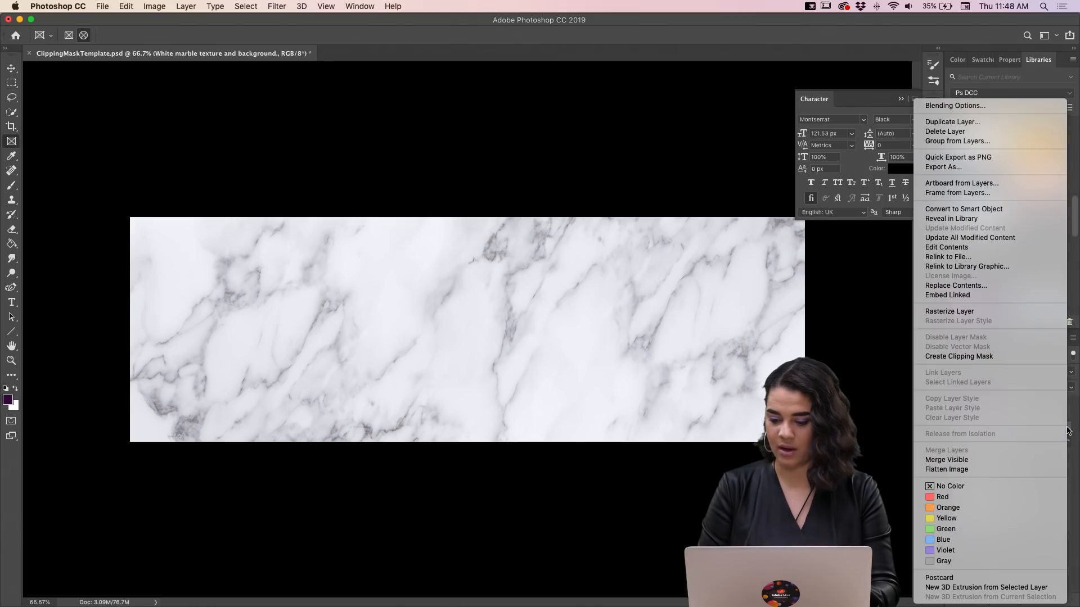
click(980, 356)
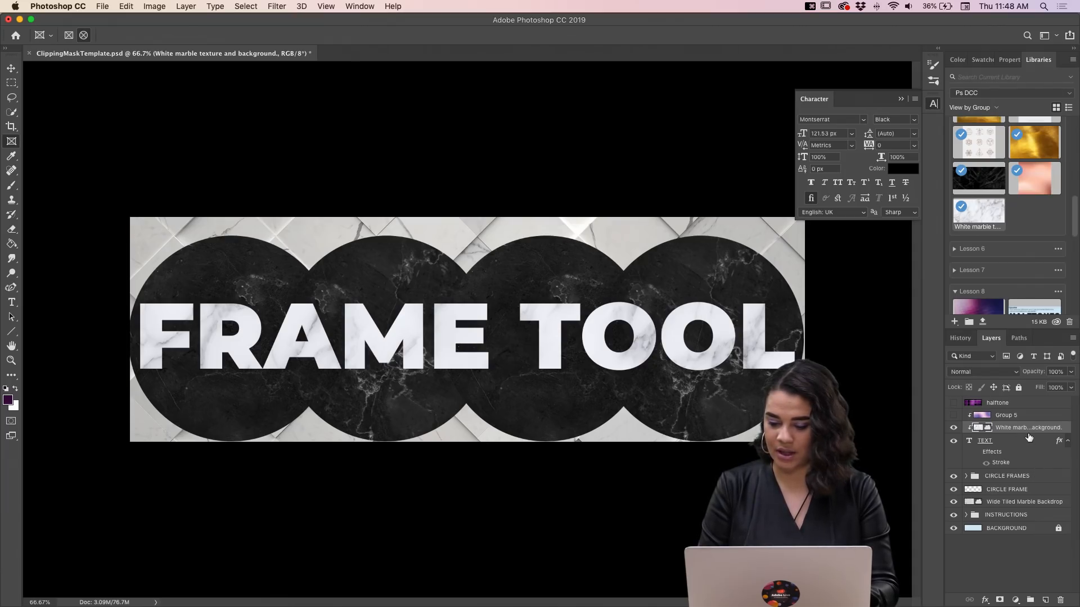
Step: Scale the white marble, TEXT and CIRCLE FRAMES layers together to about 98% and position them at about X 903, Y 274 px
shift+click(1033, 482)
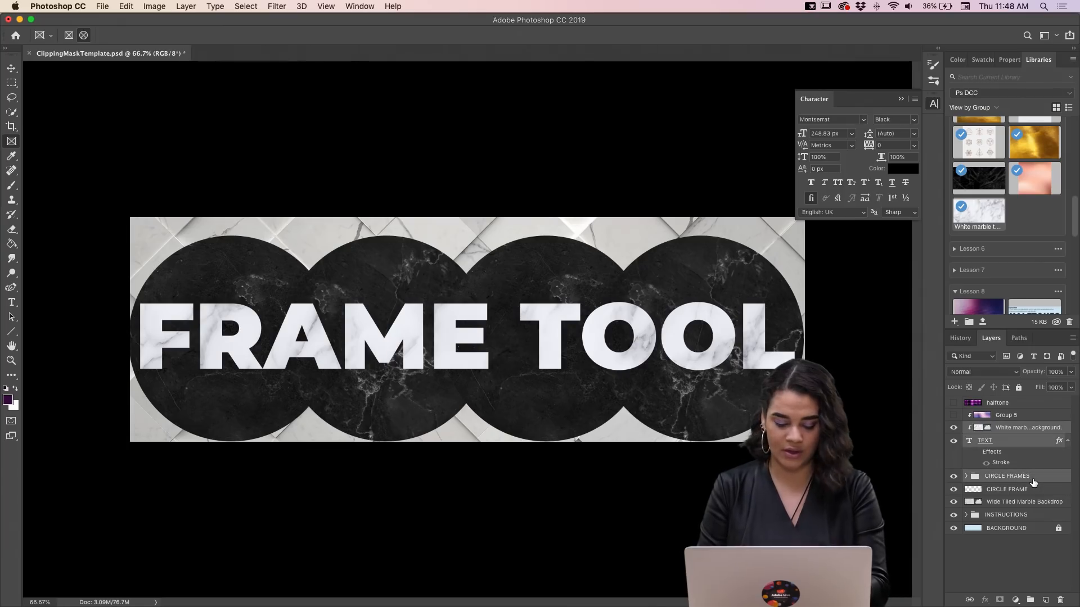
key(super+t)
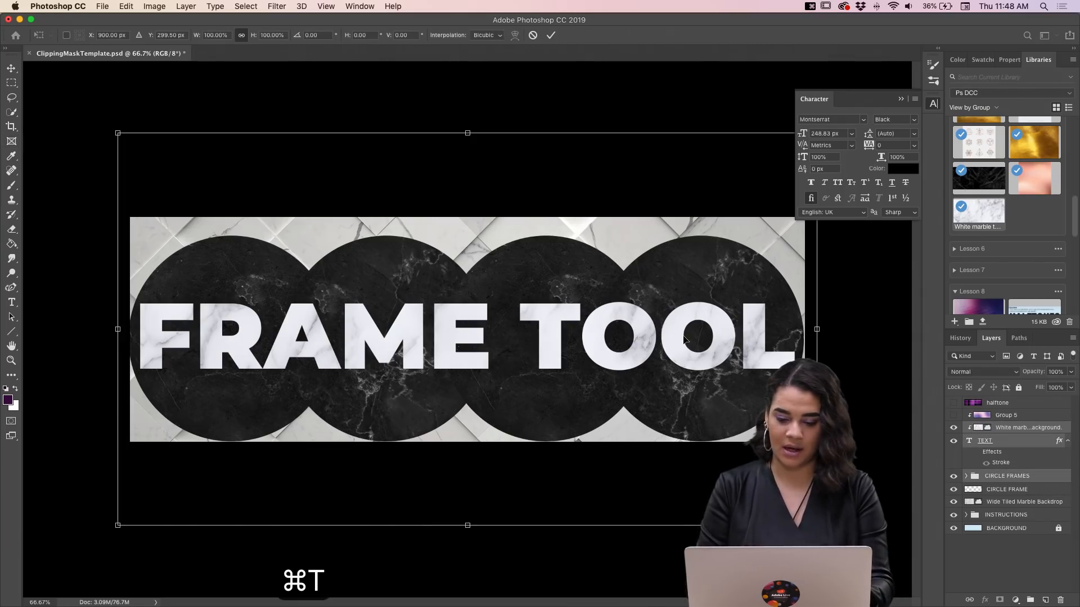
drag(684, 339, 684, 331)
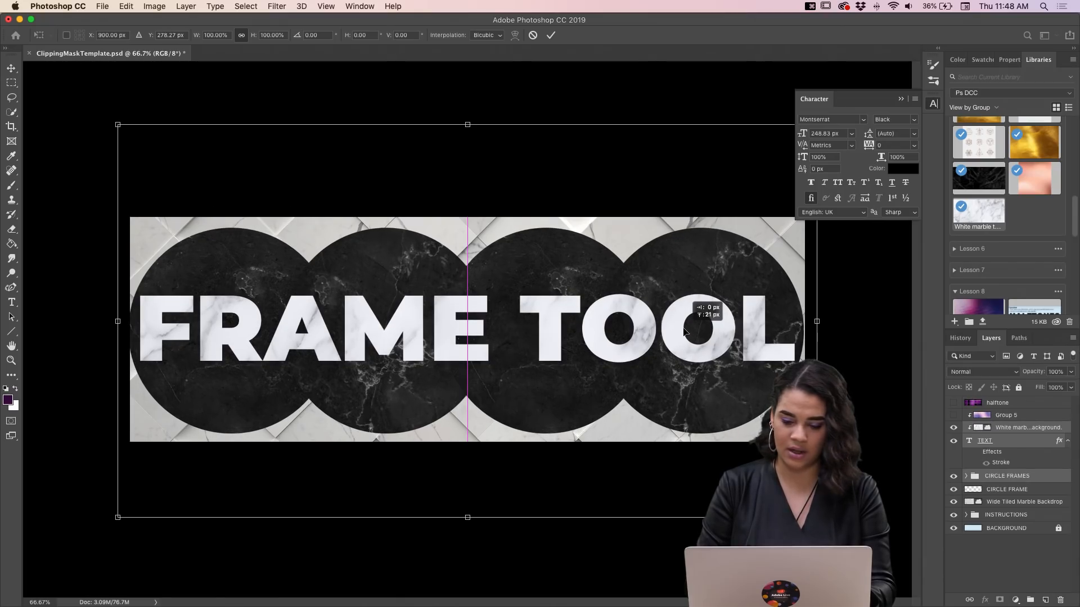
drag(683, 331, 684, 332)
drag(115, 122, 125, 128)
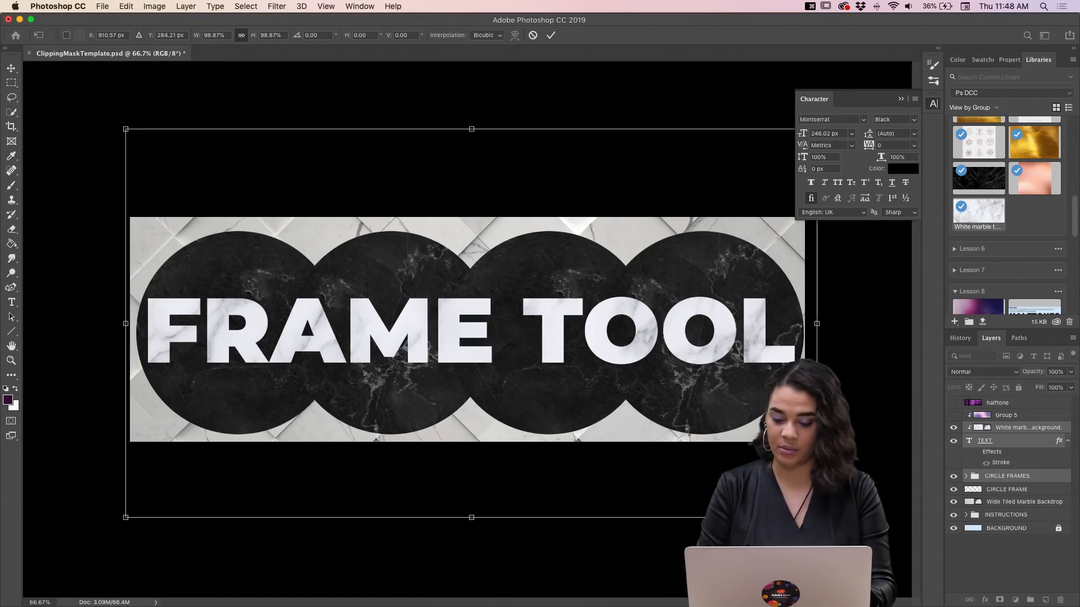
drag(816, 517, 810, 514)
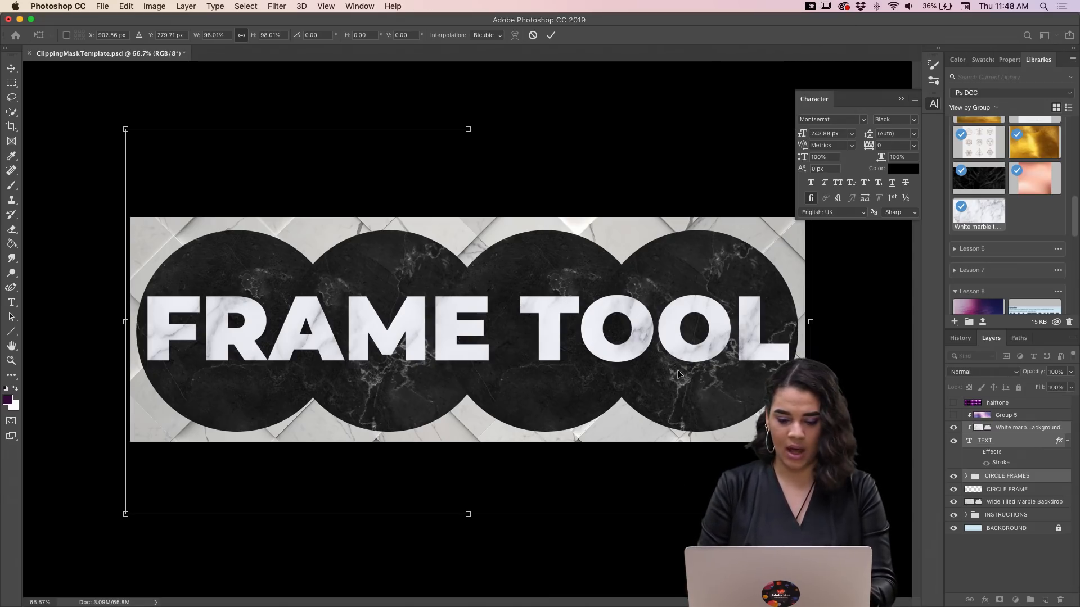
drag(663, 335, 663, 333)
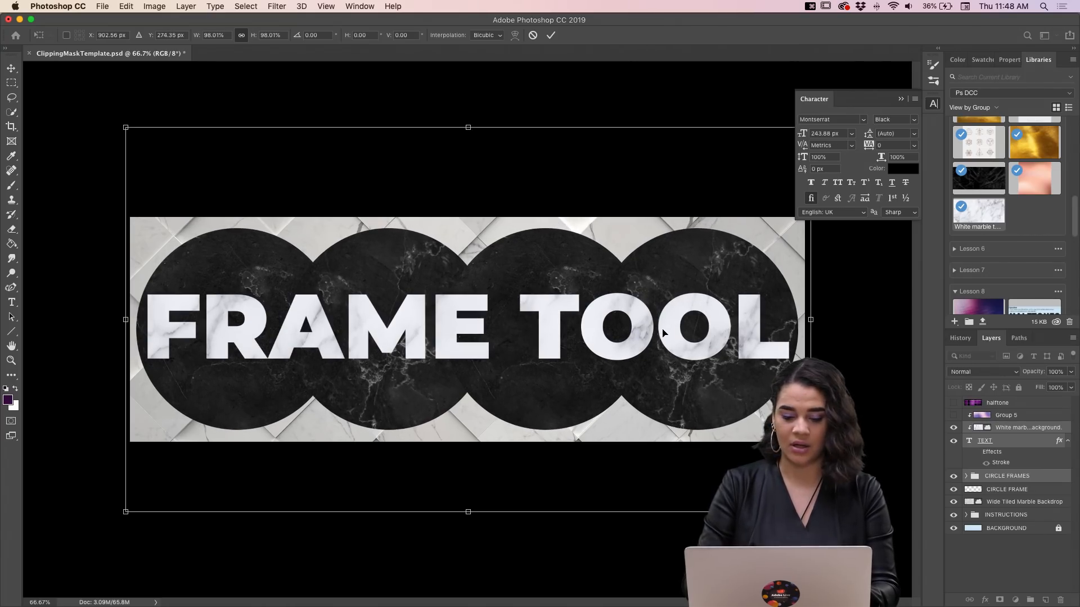
key(Return)
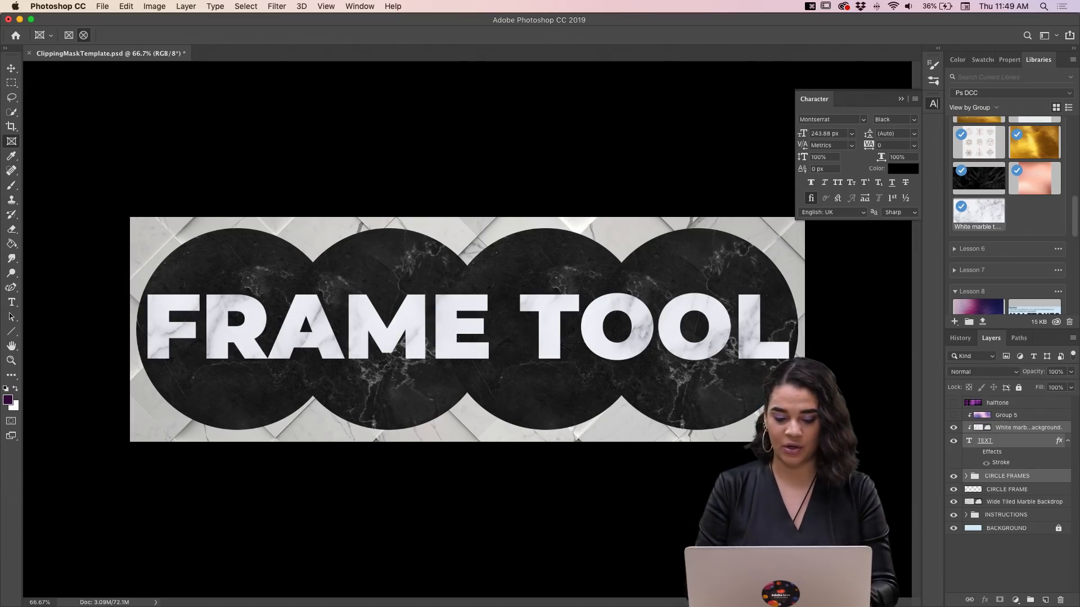
Step: Save the banner as a Photoshop file named FRAME TOOL TITLE in the Desktop's Val DCC folder
click(1068, 429)
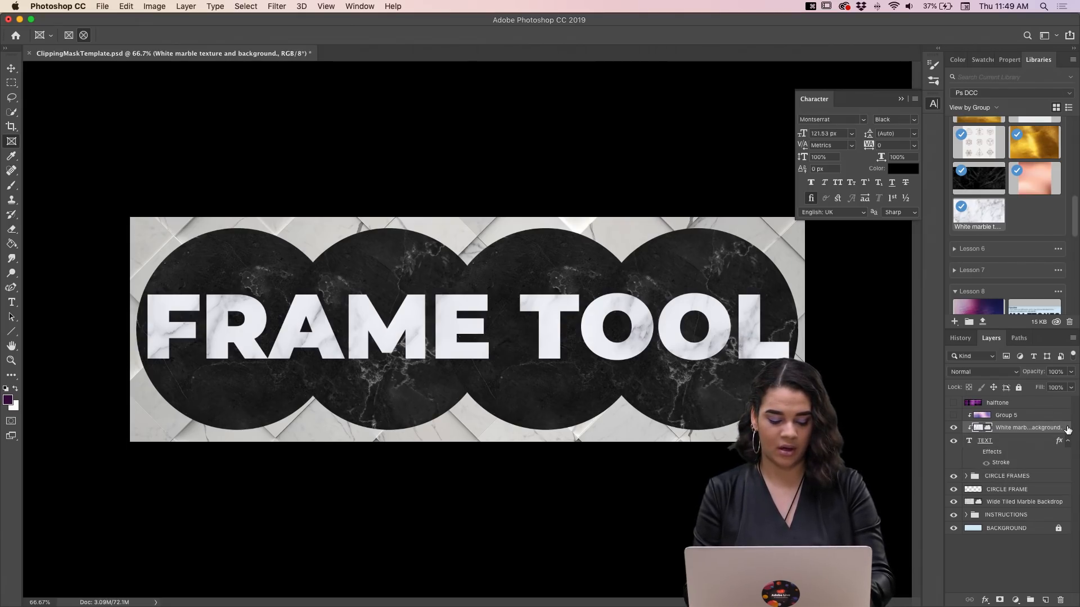
key(shift+super+s)
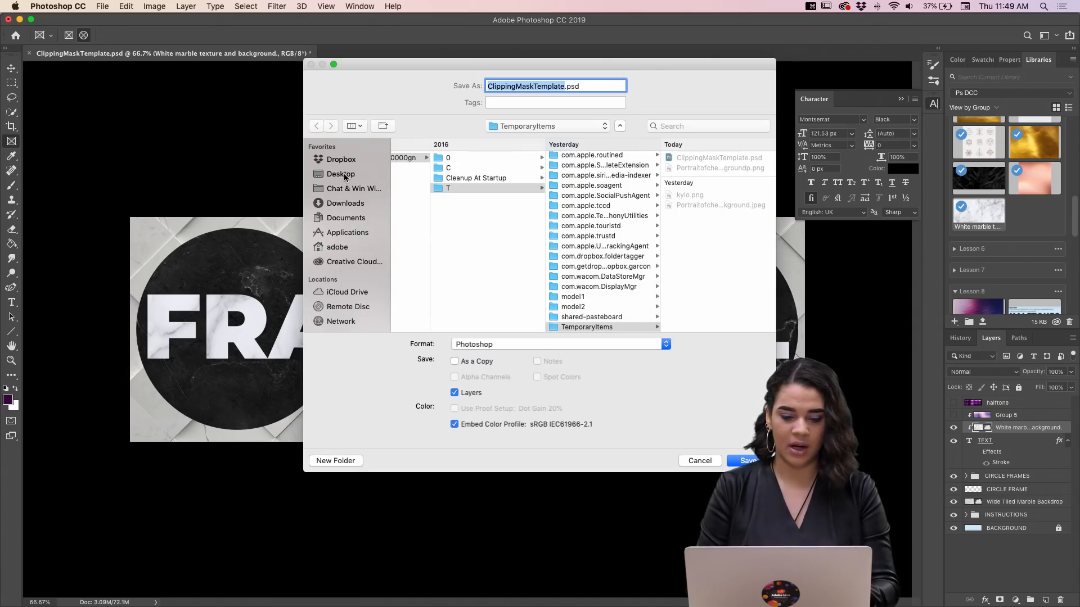
click(343, 175)
click(432, 179)
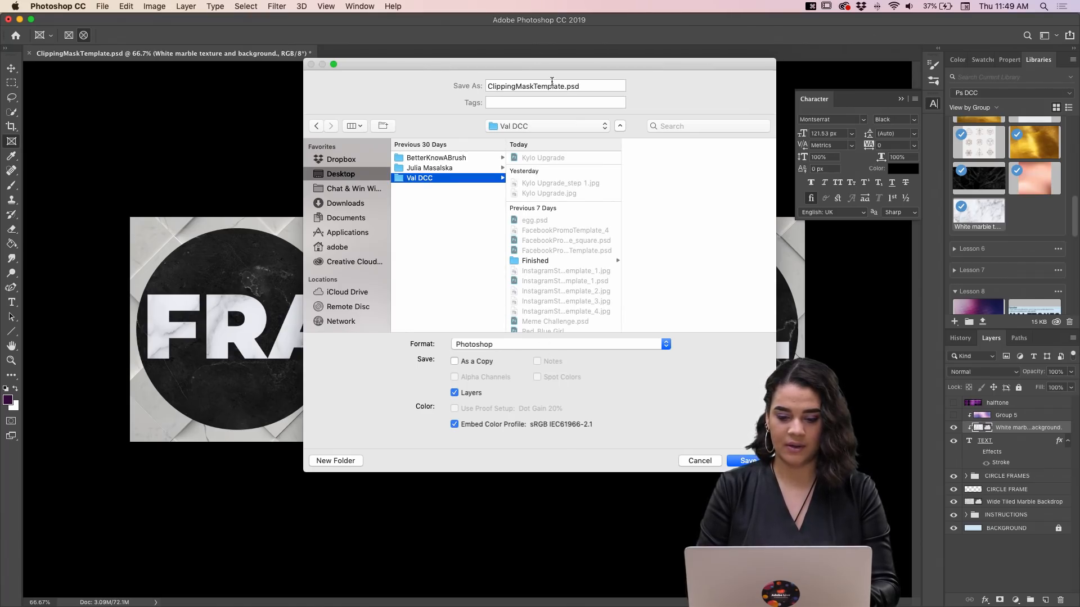
click(552, 83)
triple_click(552, 83)
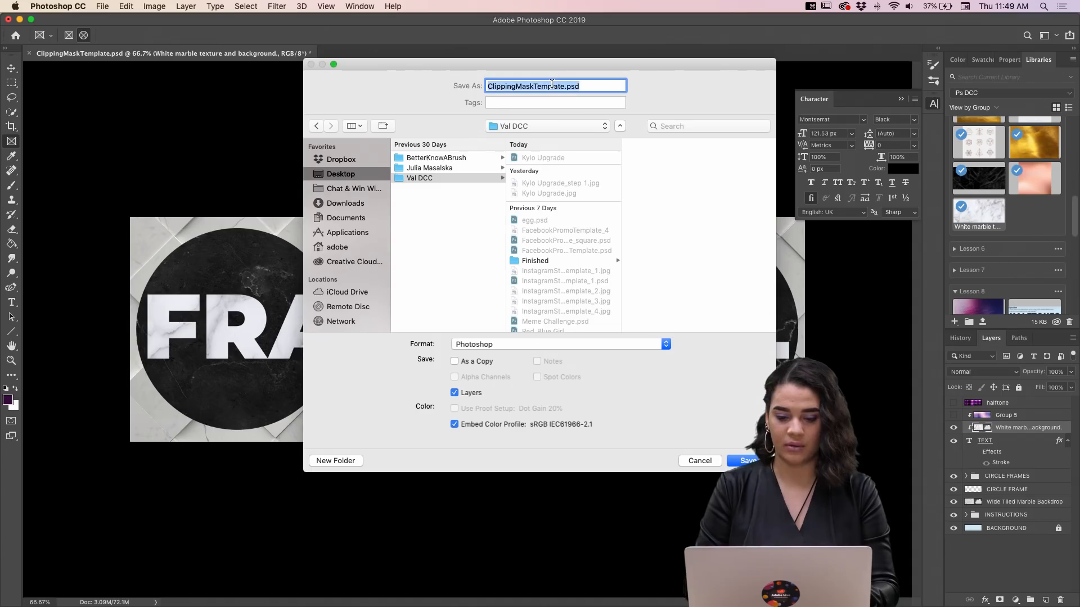
text(FRAME TO)
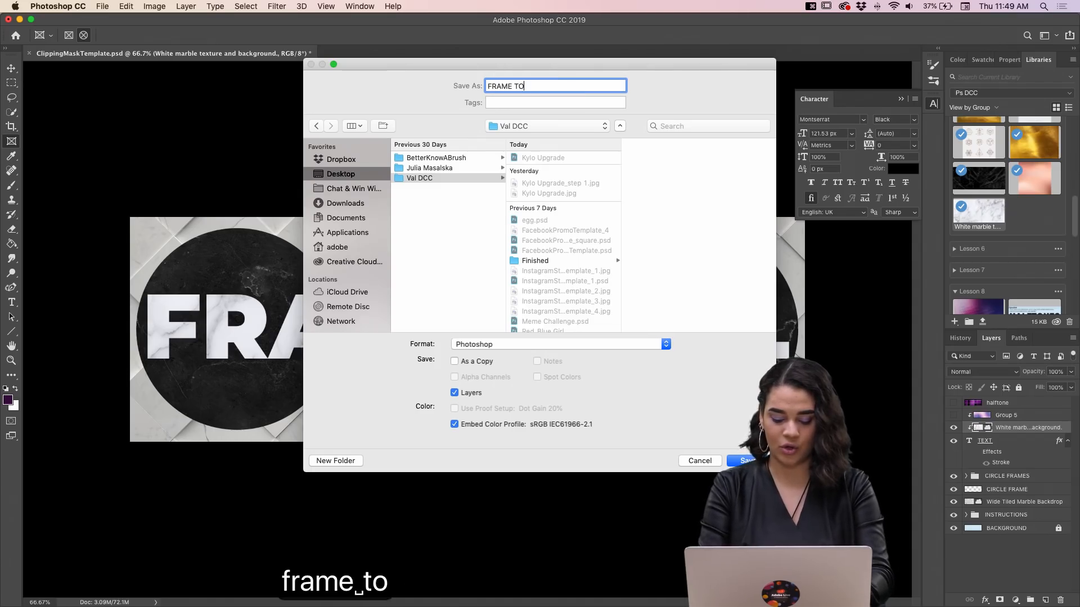
text(OL TITLE)
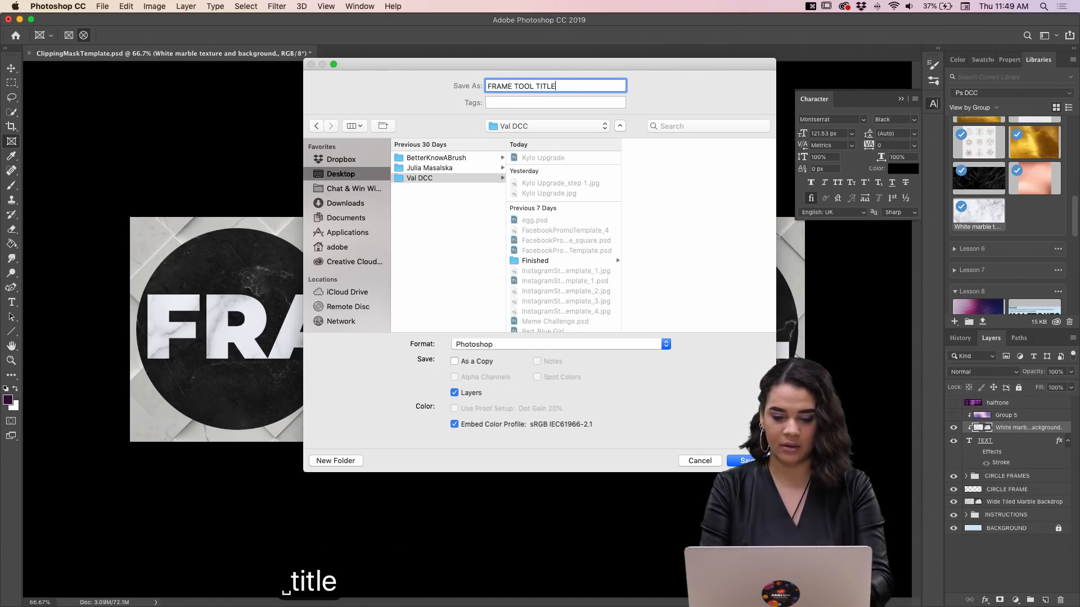
key(Return)
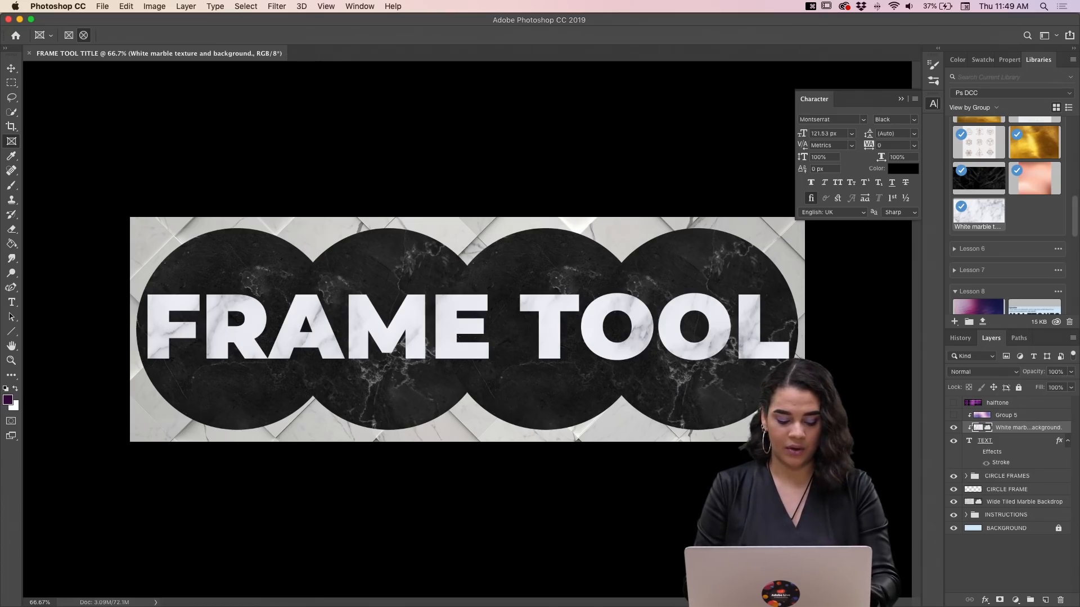
Step: Save a JPEG copy of the banner as FRAME TOOL TITLE.jpg in the same folder at maximum quality 12
key(super+shift+s)
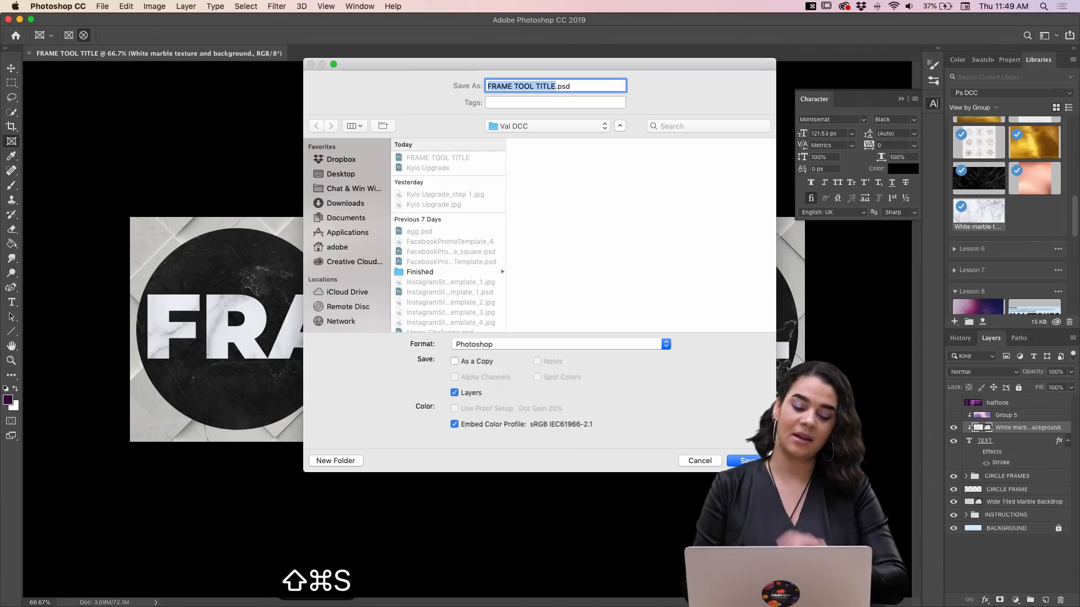
click(636, 346)
click(635, 345)
click(640, 347)
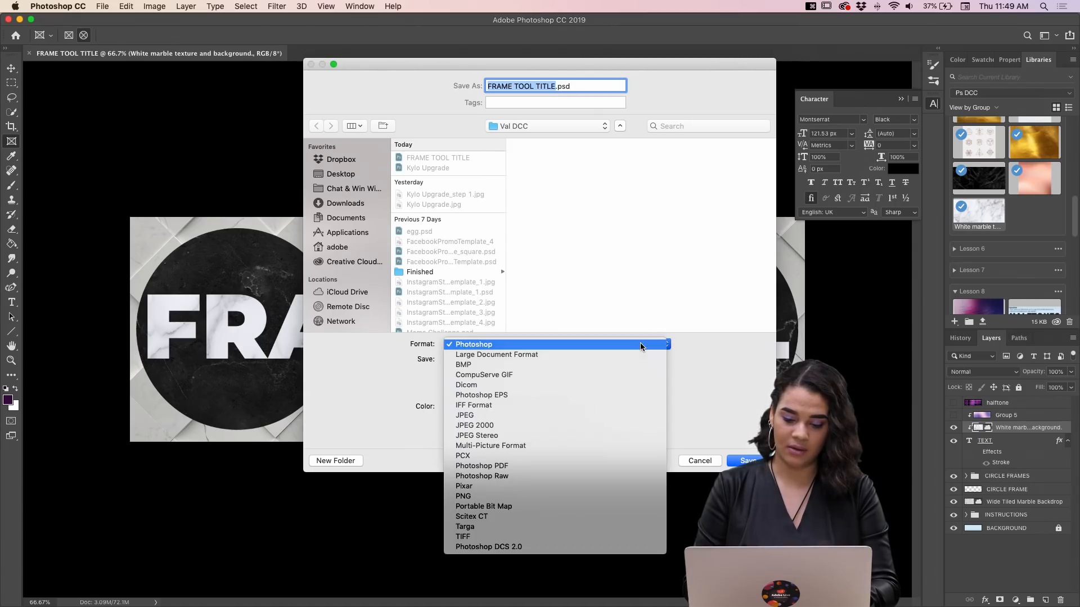
click(614, 417)
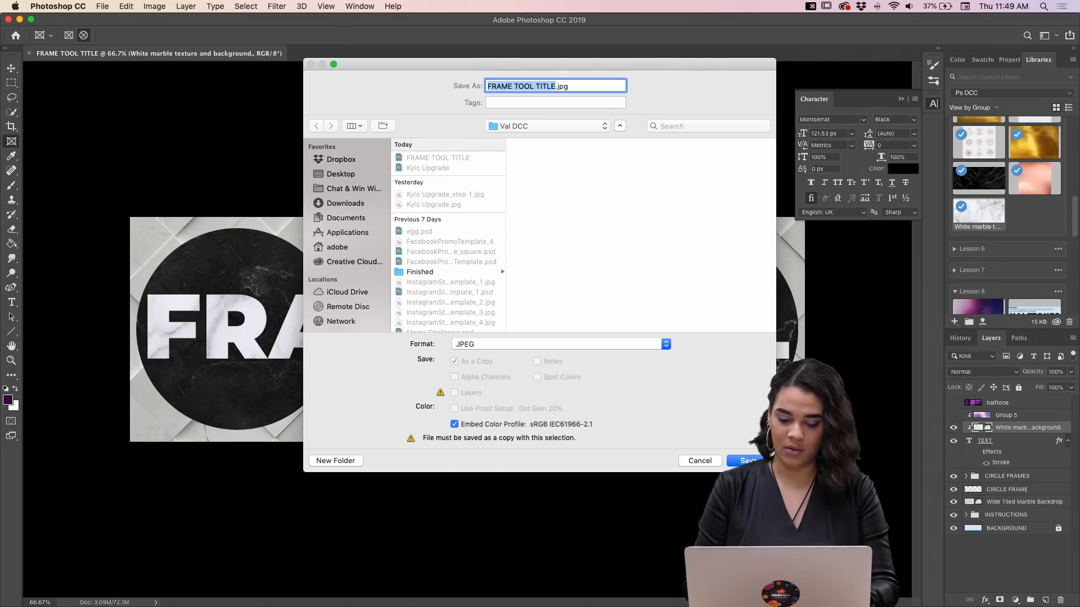
key(Return)
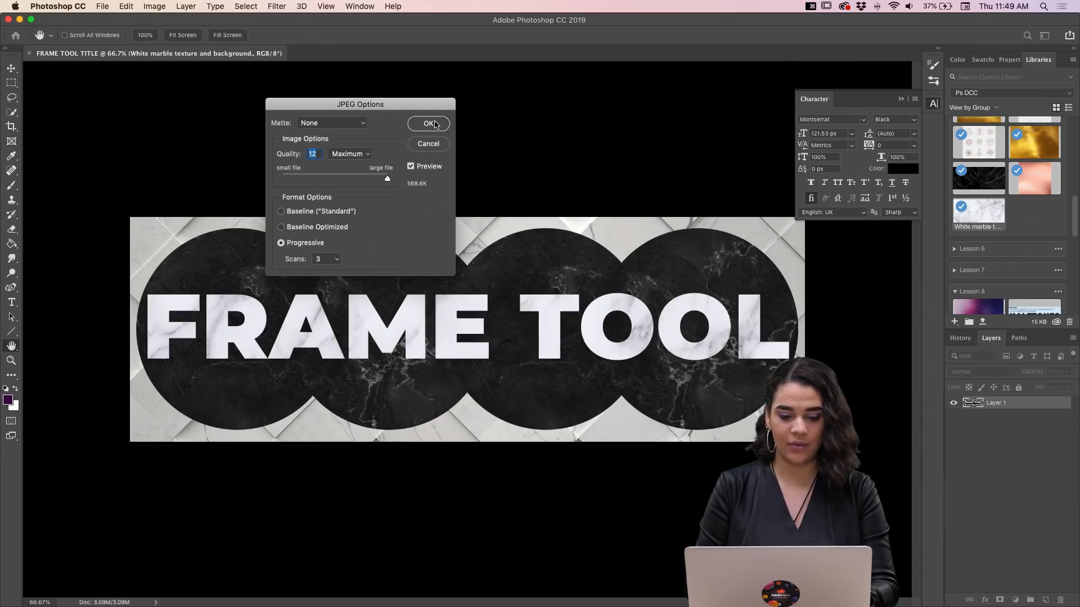
click(429, 124)
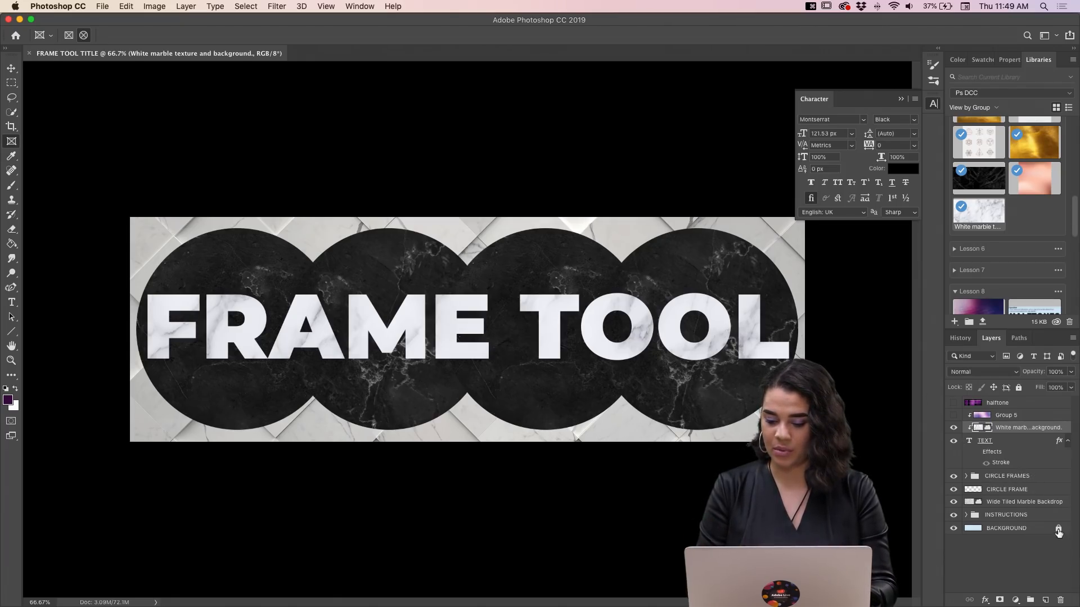
Step: Group all layers from CIRCLE FRAMES down to BACKGROUND and hide the group
click(1044, 477)
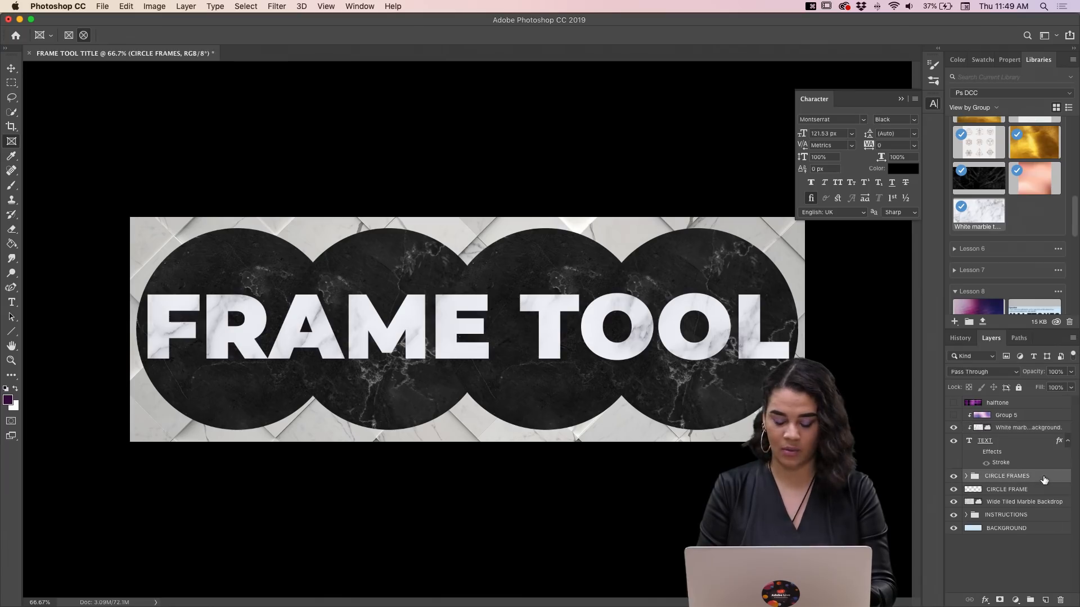
shift+click(1046, 531)
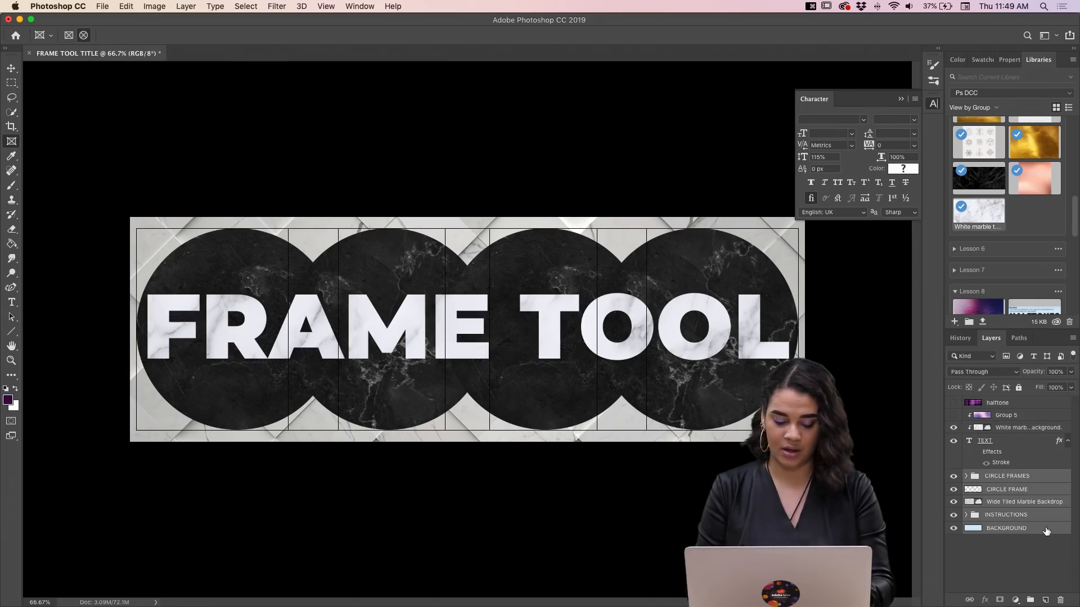
key(super+g)
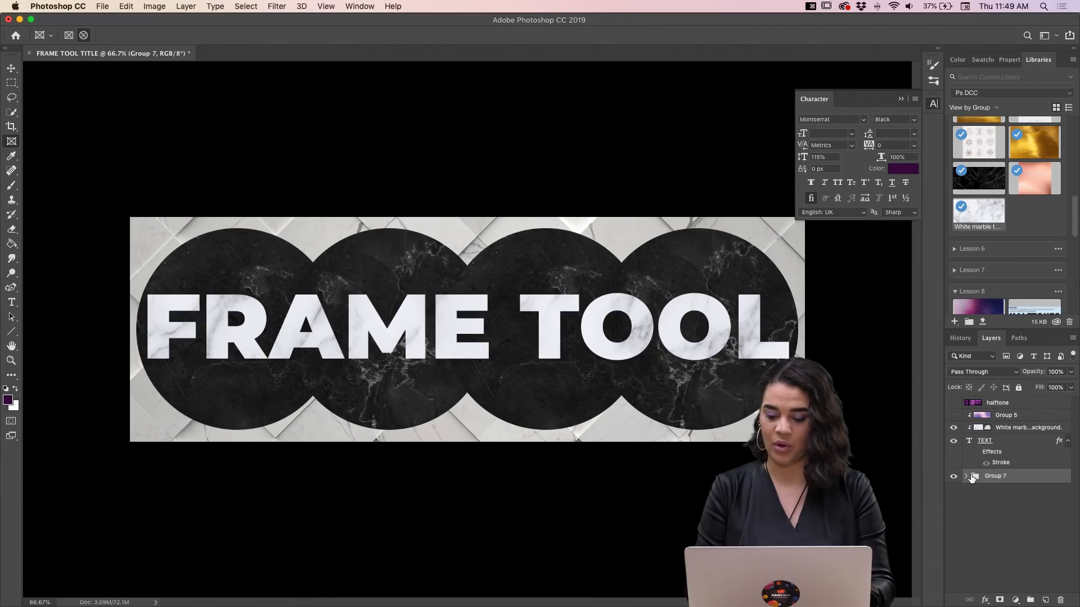
click(953, 477)
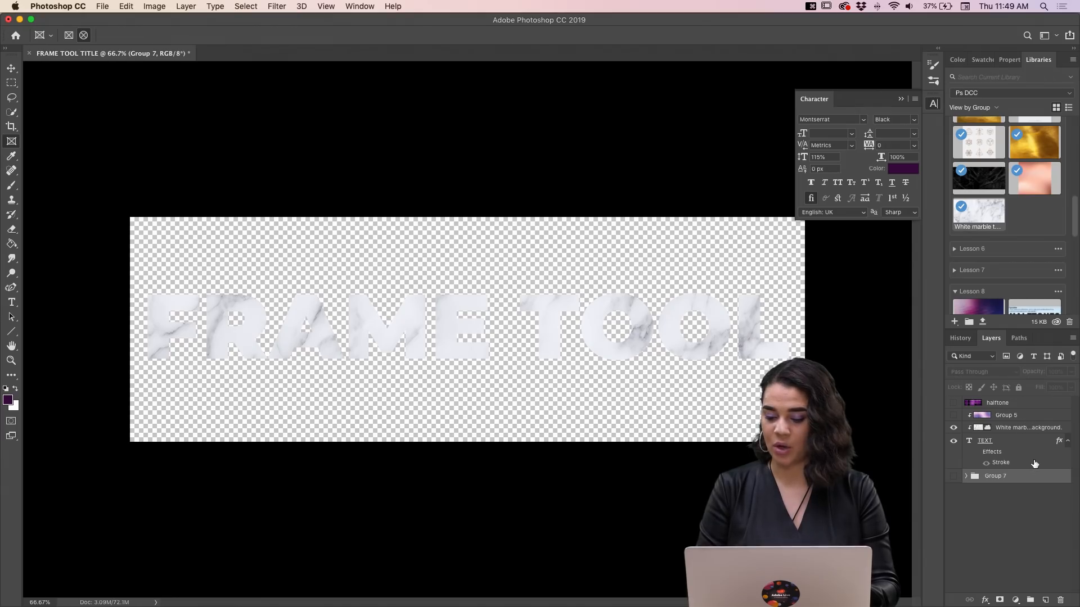
Step: Turn on the TEXT layer's effects and set its stroke to dark grey with a size of 2 px
click(977, 453)
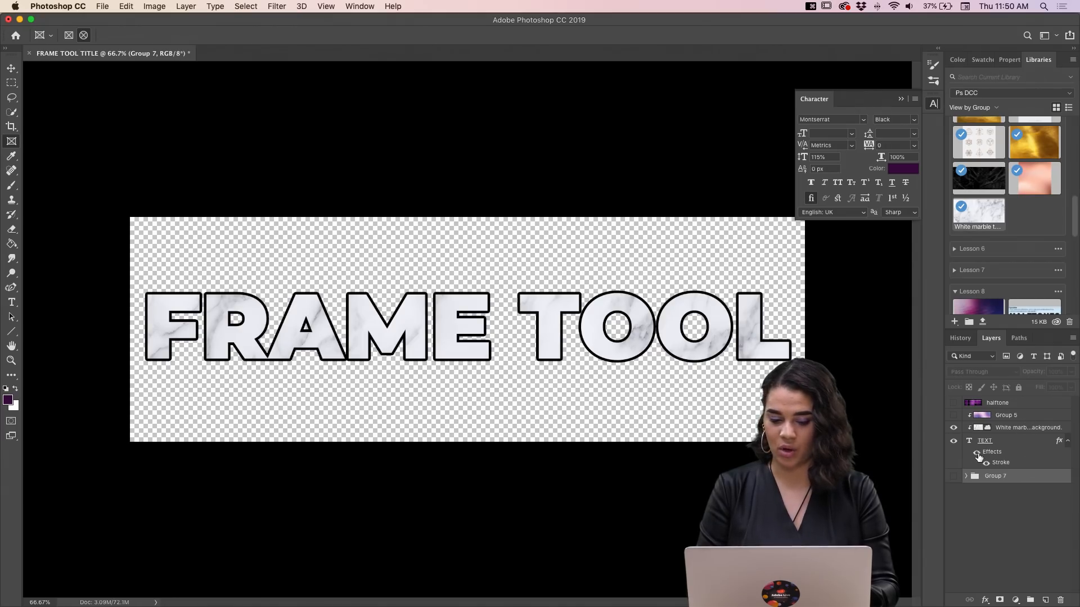
double_click(1026, 468)
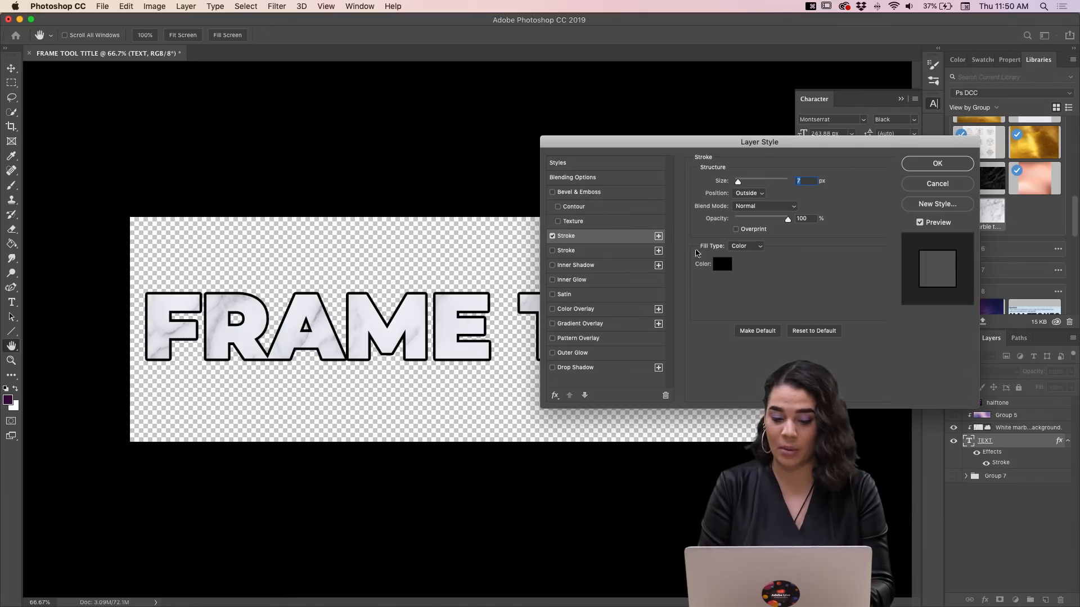
click(724, 267)
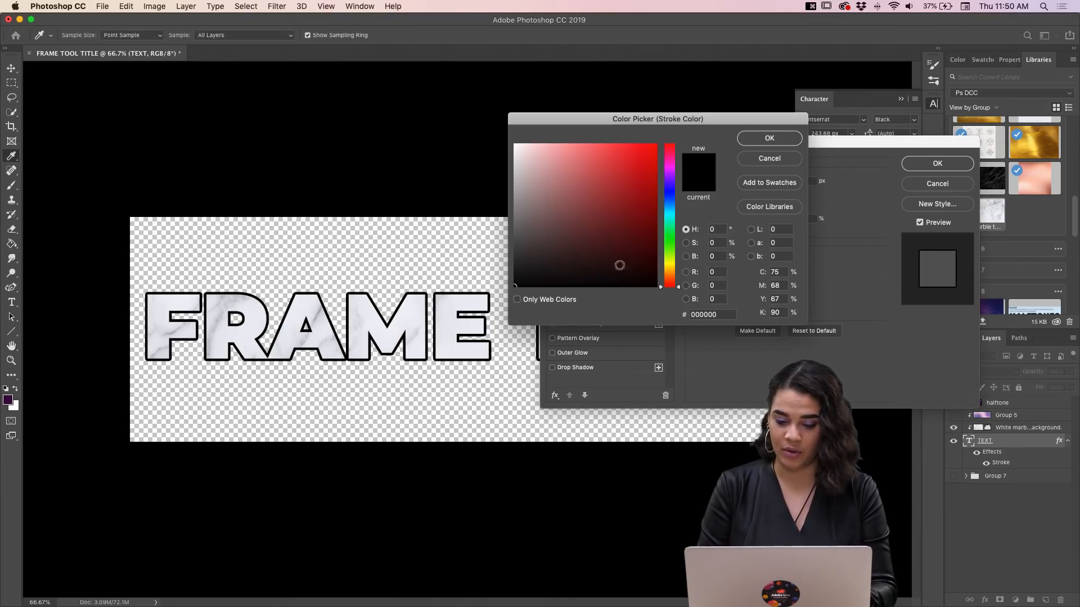
mouse_move(530, 253)
mouse_down()
mouse_move(508, 257)
mouse_move(479, 239)
mouse_move(517, 232)
mouse_move(506, 232)
mouse_up()
click(768, 139)
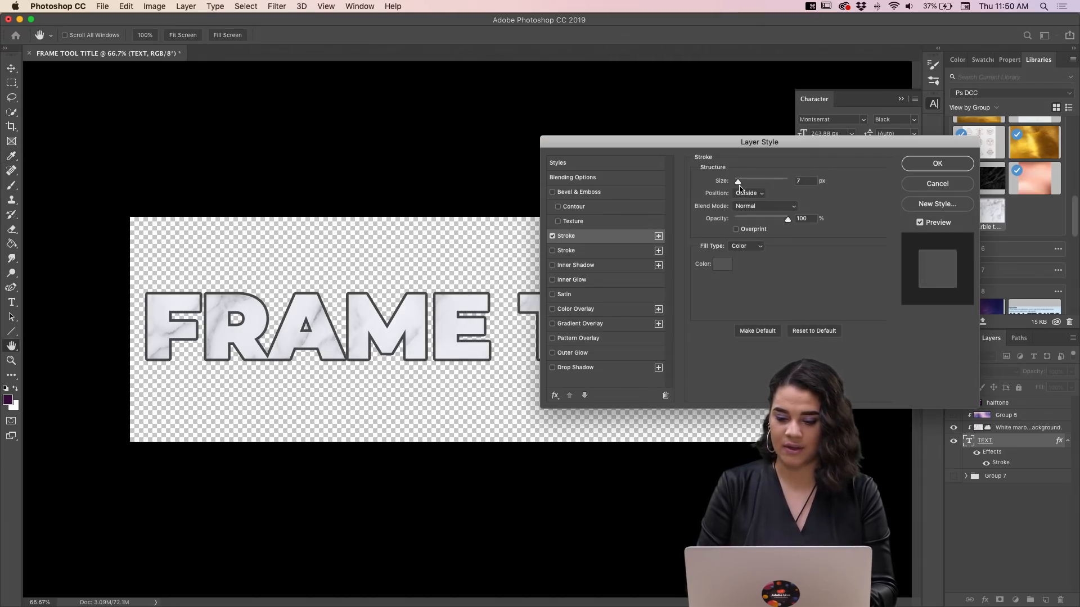
drag(738, 184, 736, 185)
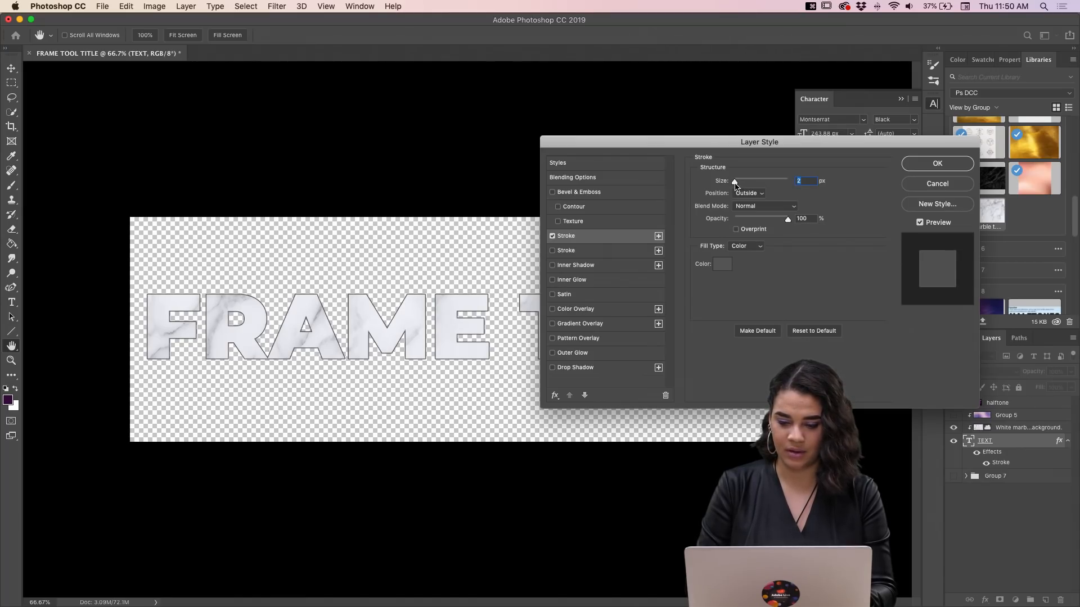
click(930, 163)
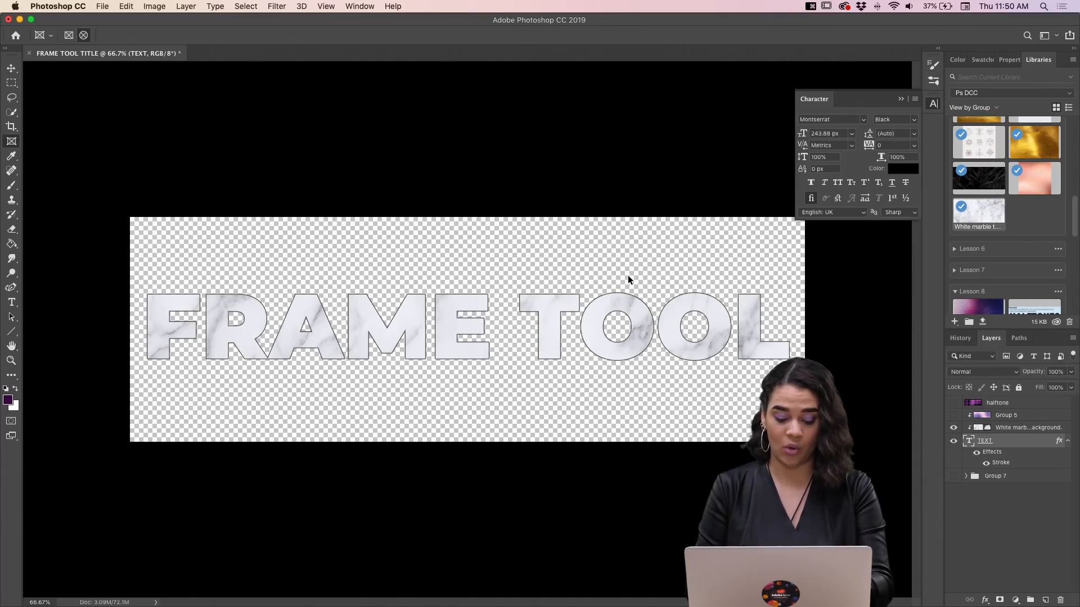
Step: Crop the canvas height evenly from above and below to a narrow strip around the FRAME TOOL lettering, keeping the full width
key(c)
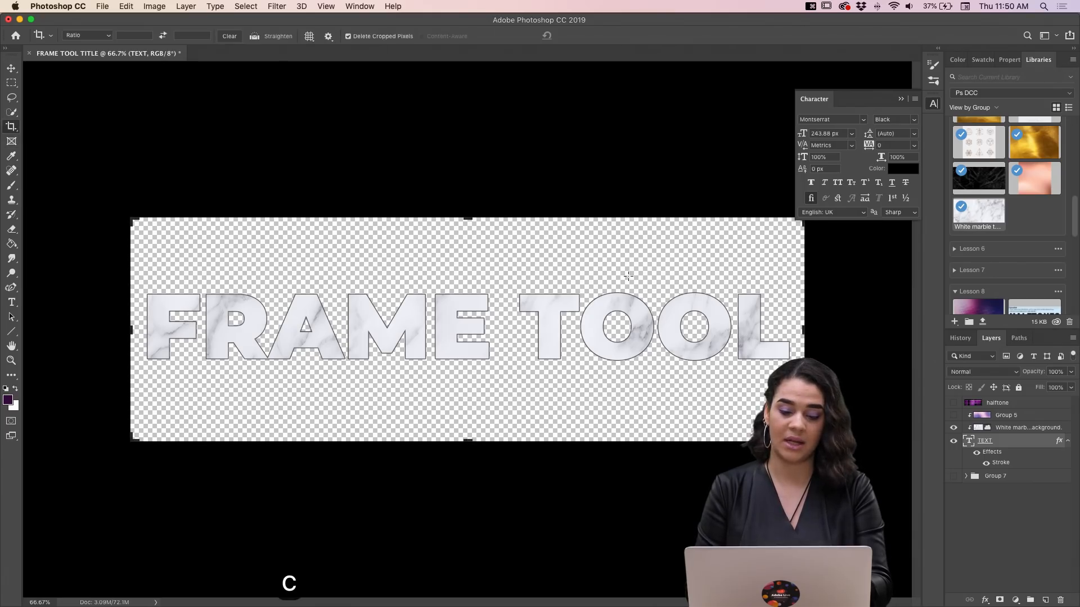
drag(469, 217, 475, 280)
key(Return)
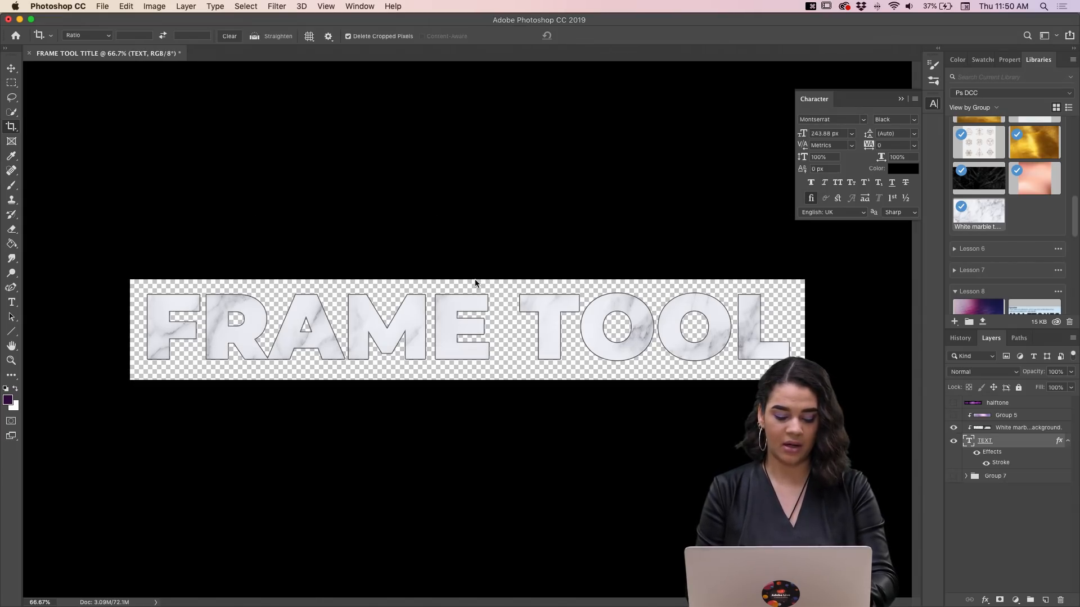
Step: Save a PNG copy of the lettering as FRAME TOOL TITLE.png with the large file size option
key(shift+super+s)
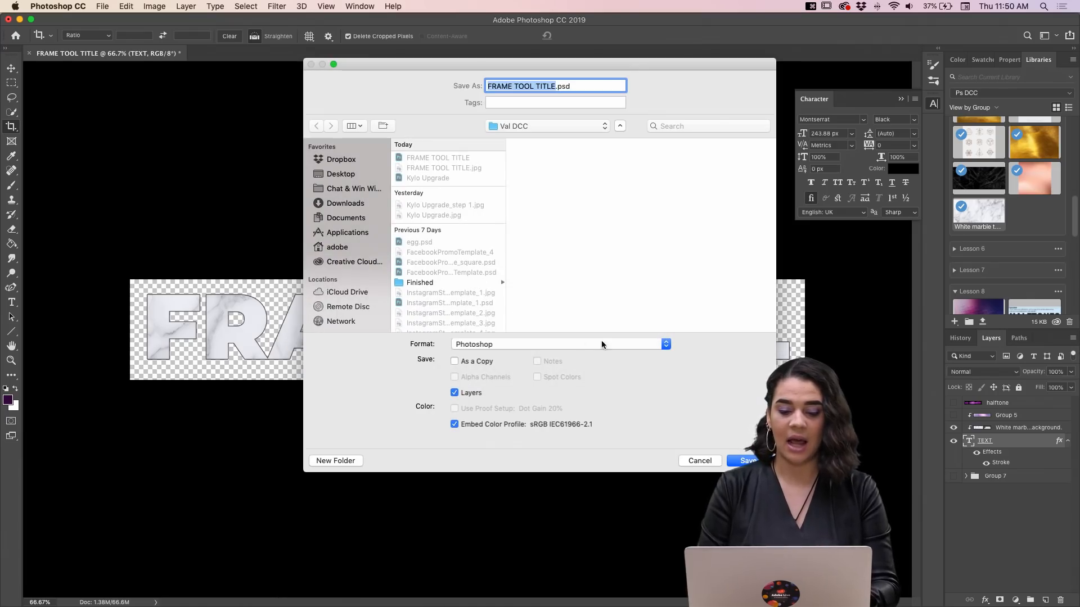
click(618, 345)
click(618, 346)
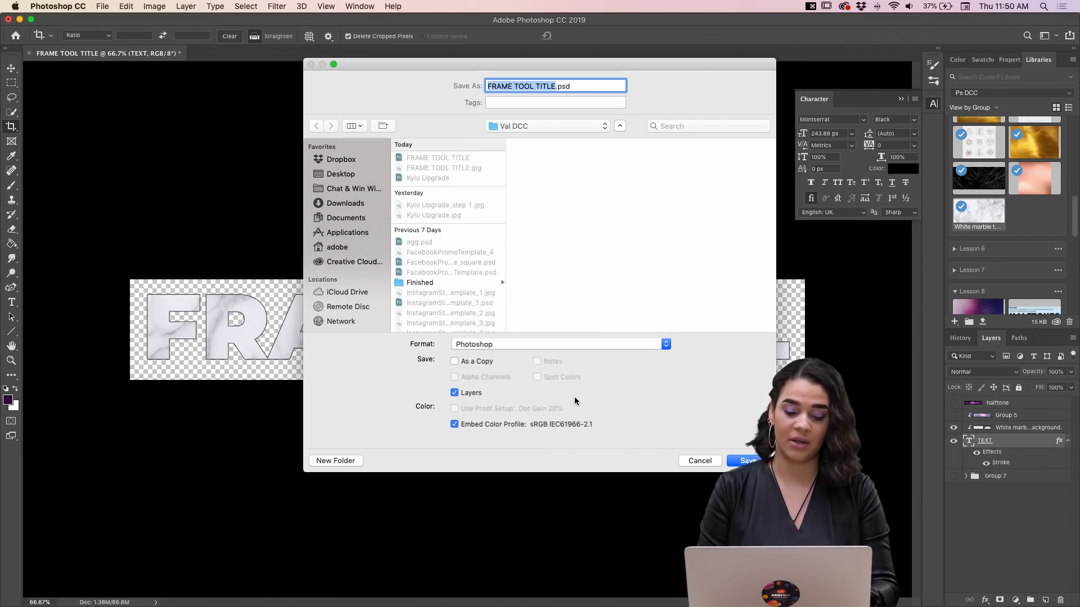
click(599, 345)
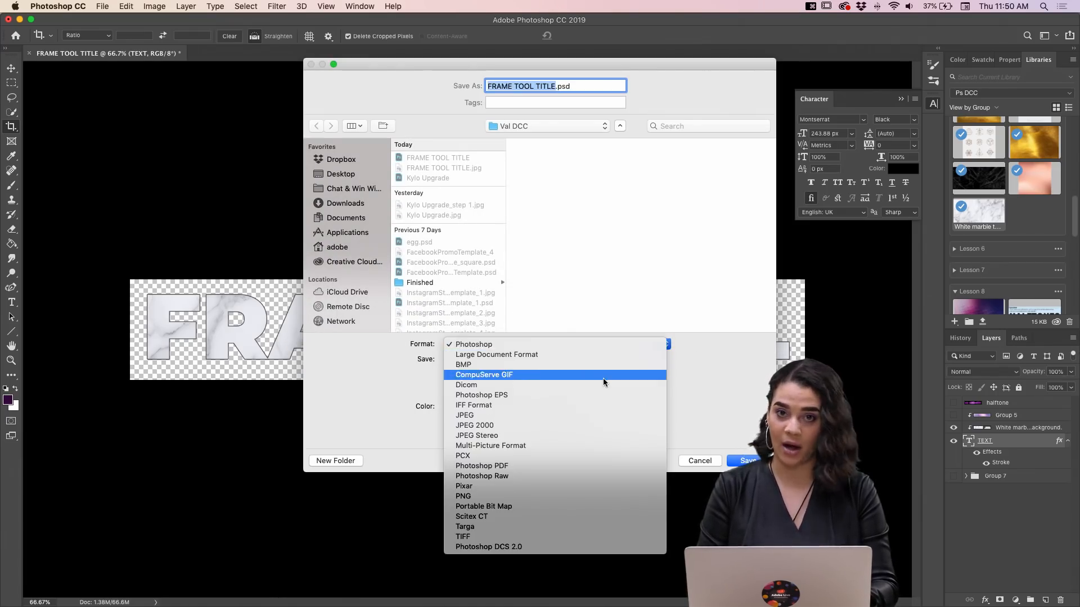
click(586, 496)
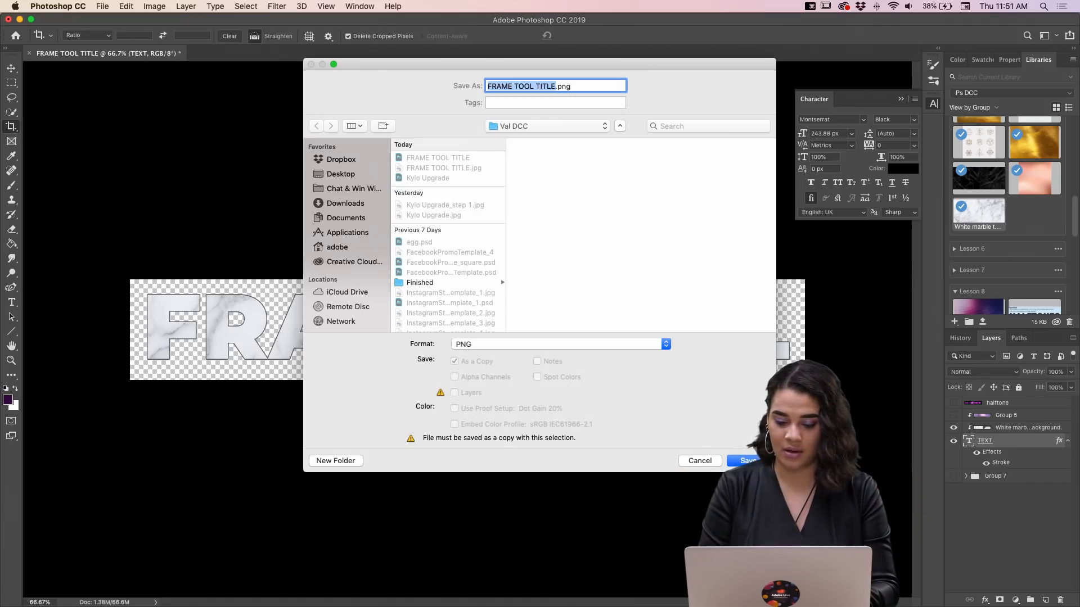
click(749, 461)
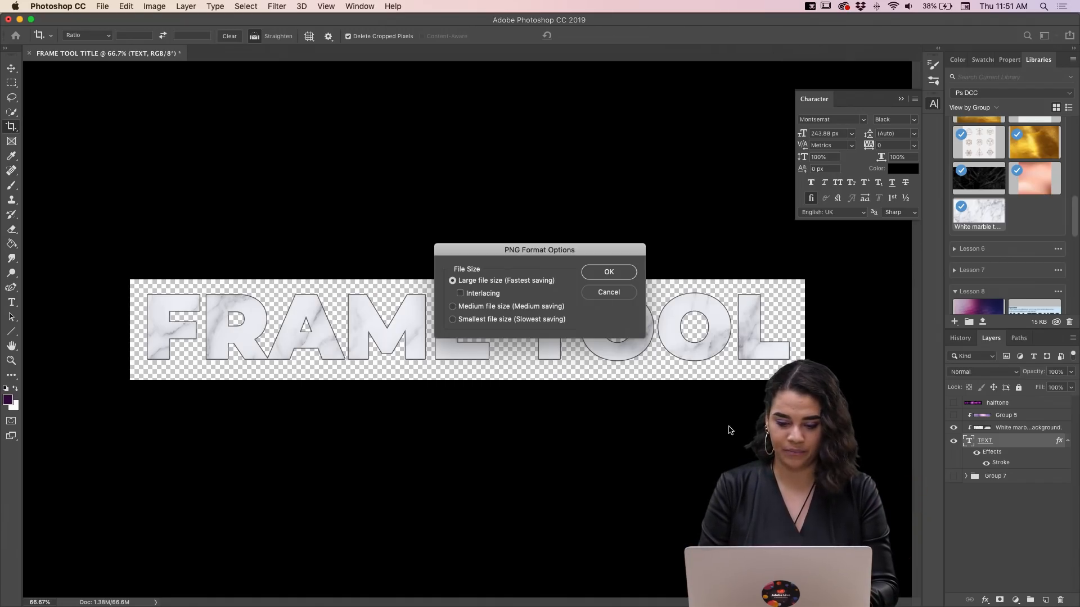
click(607, 273)
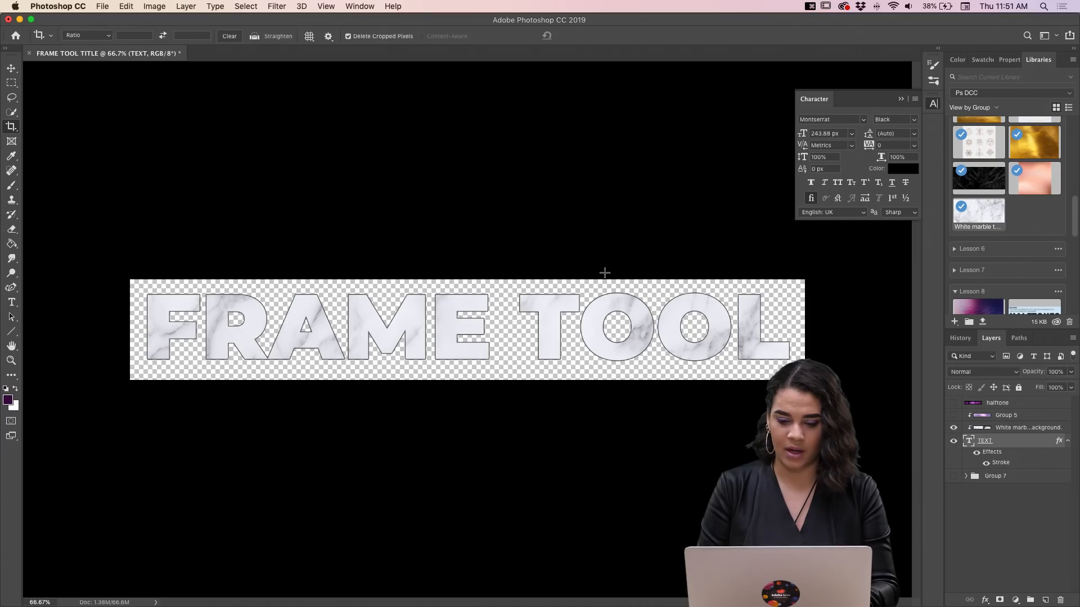
Step: Switch to Chrome, go back to the Behance profile and open the Photoshop DCC project for editing
click(335, 599)
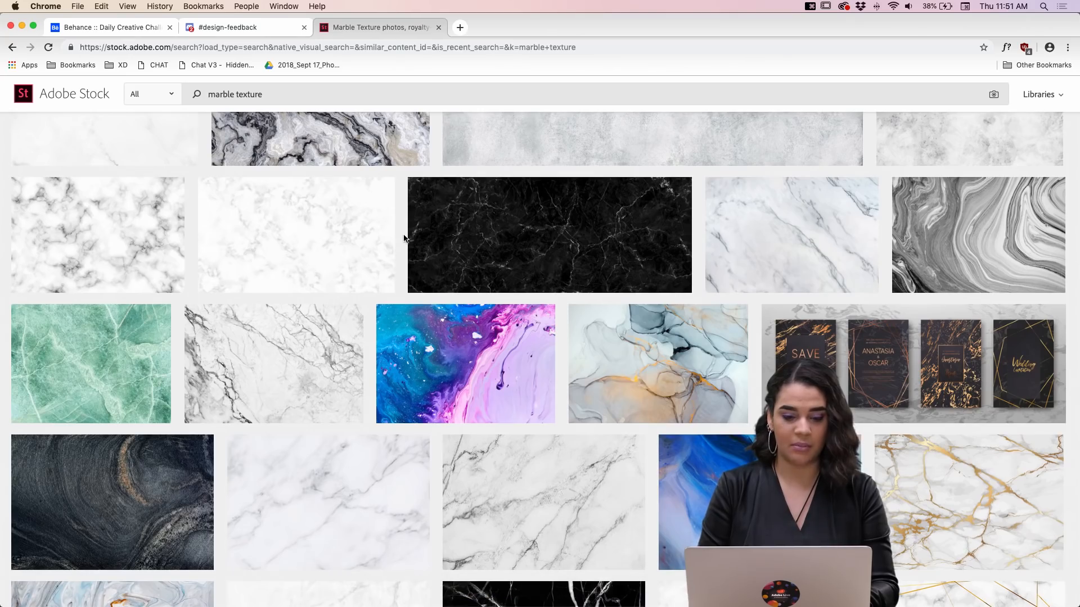
click(12, 51)
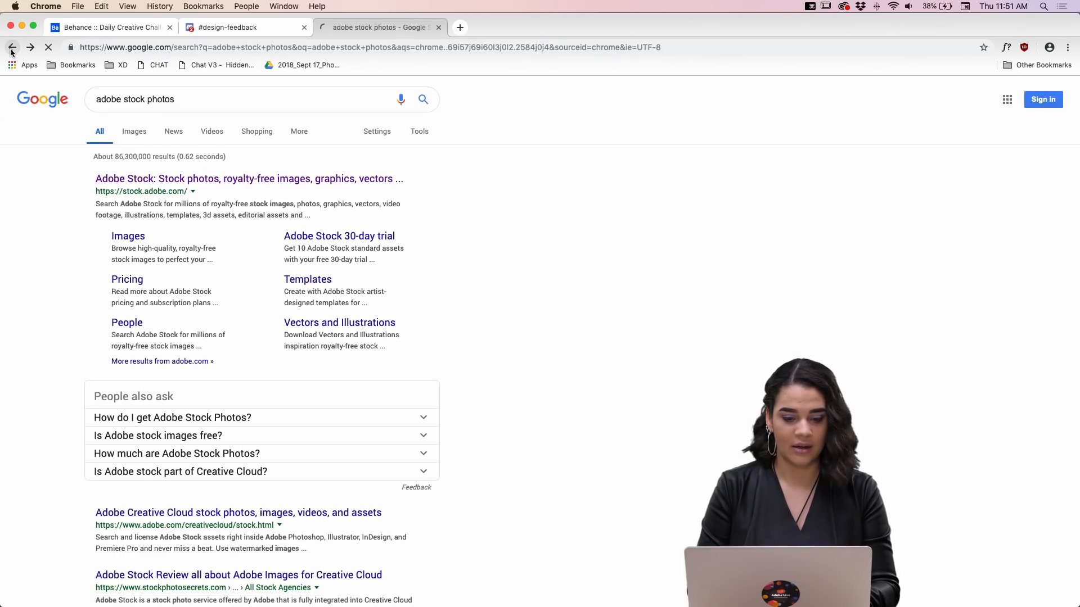
click(11, 51)
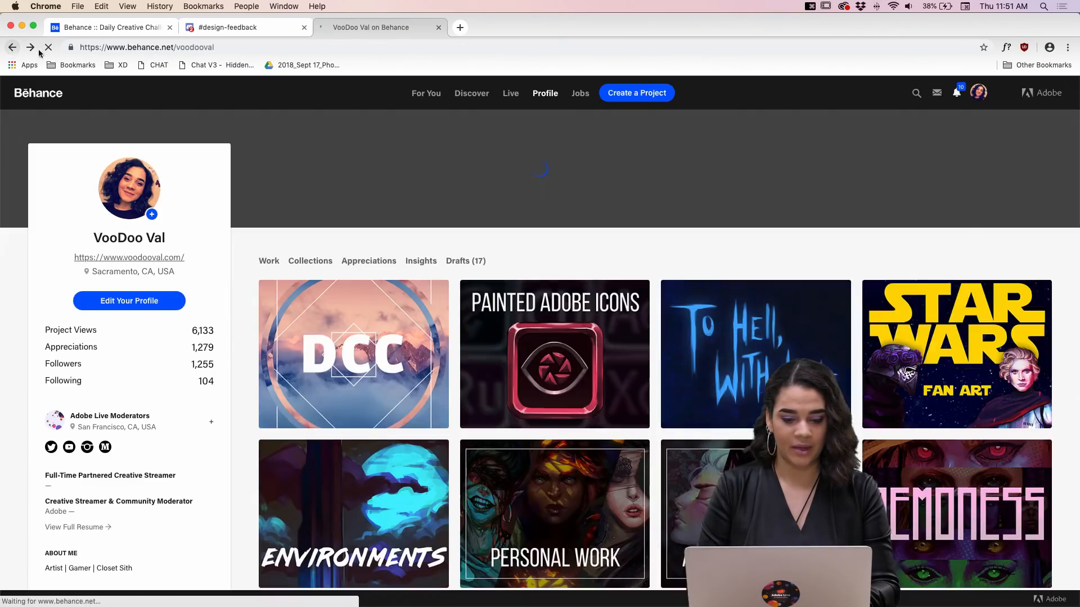
click(420, 297)
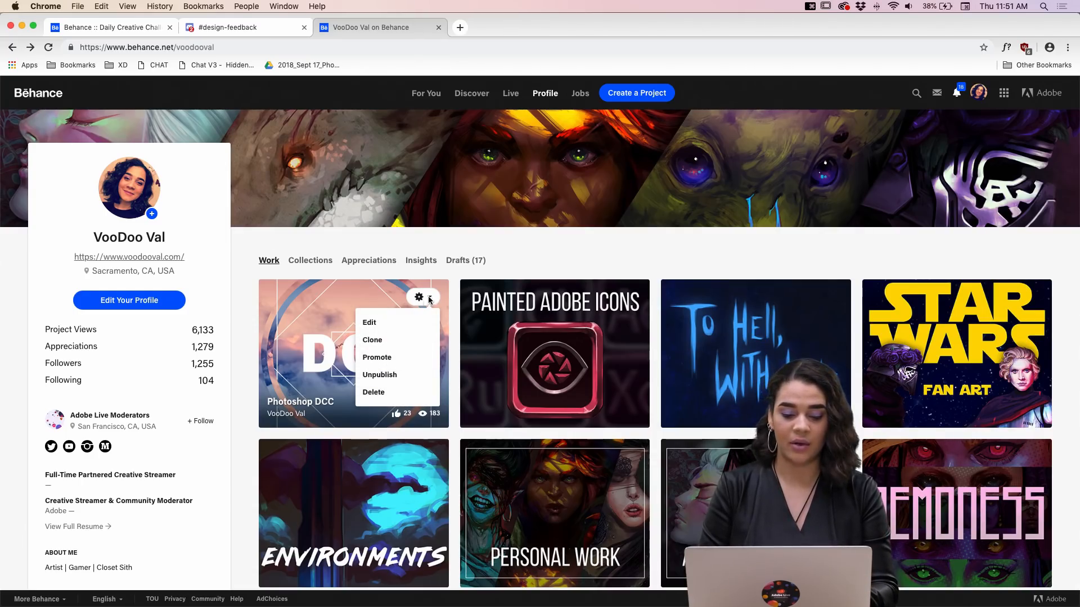
click(371, 322)
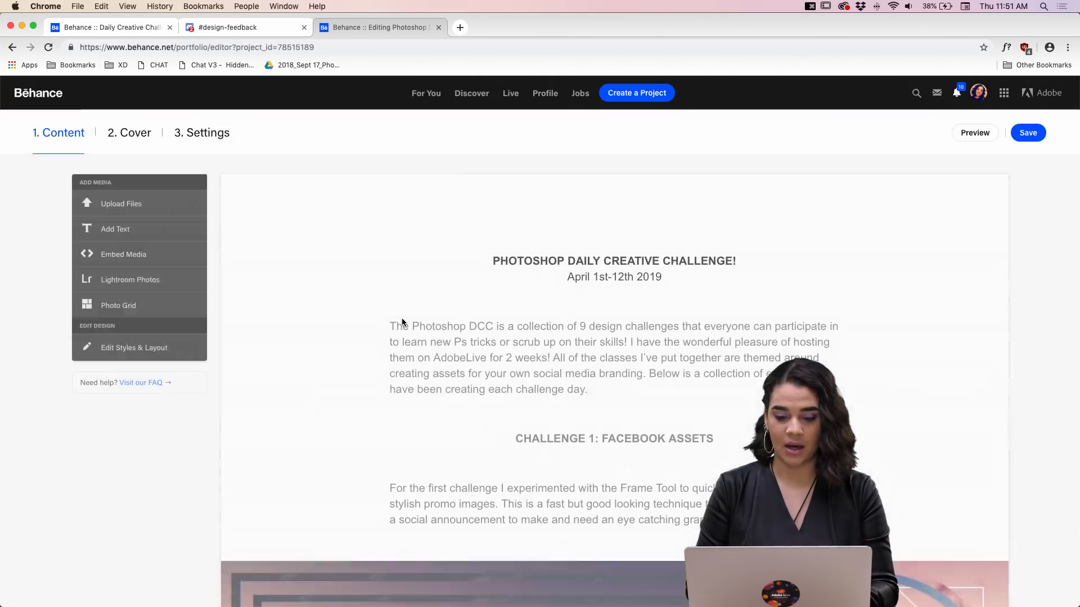
Step: Replace the word LOCKED in the Challenge 8 heading near the project's end with BEHANCE TITLES
scroll(696, 328, down, 15)
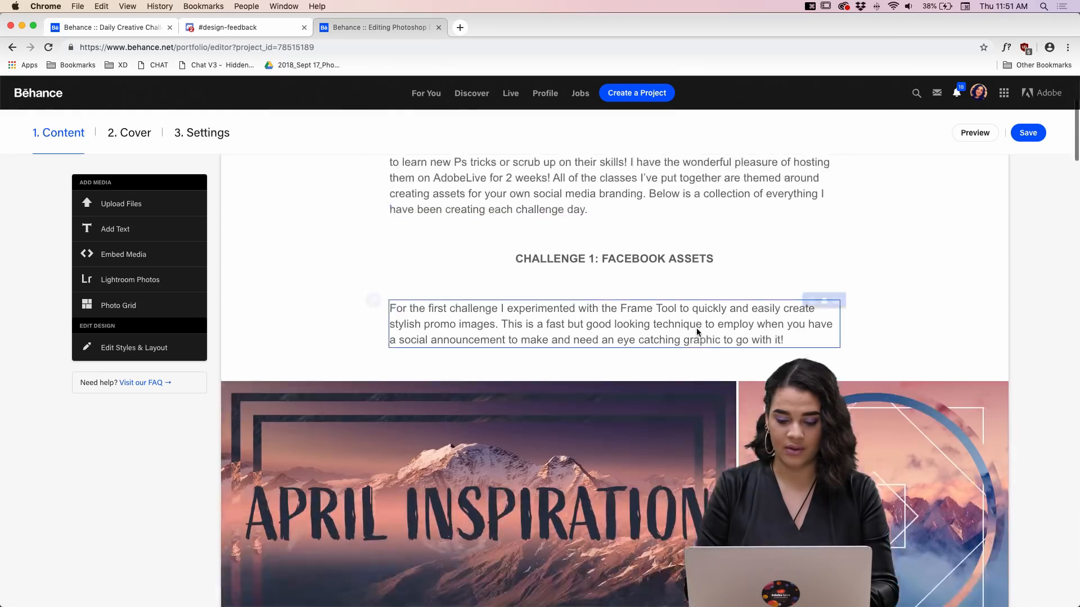
scroll(696, 328, down, 12)
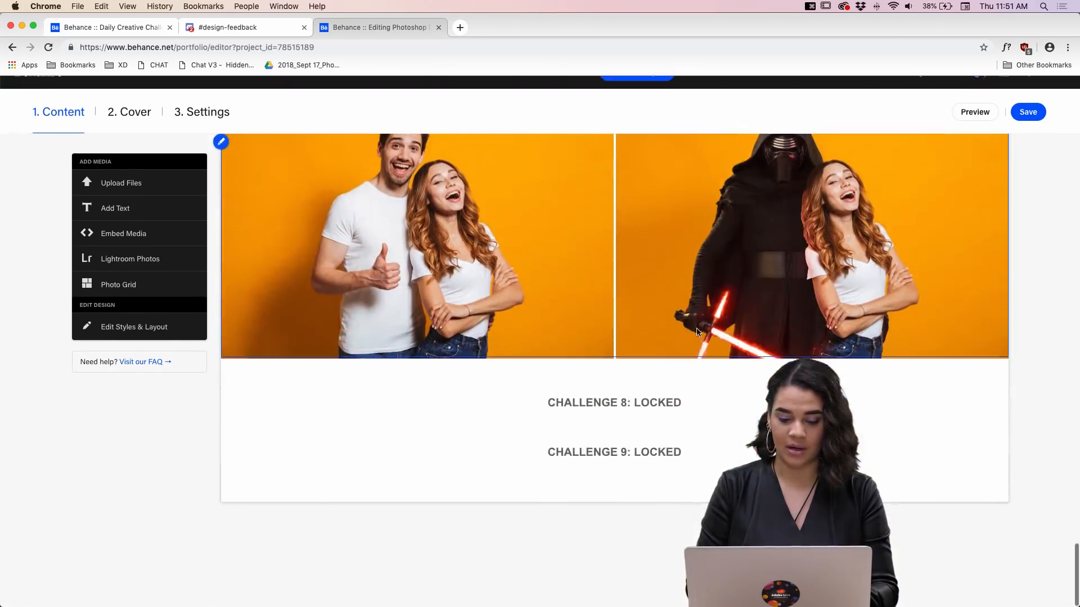
click(642, 426)
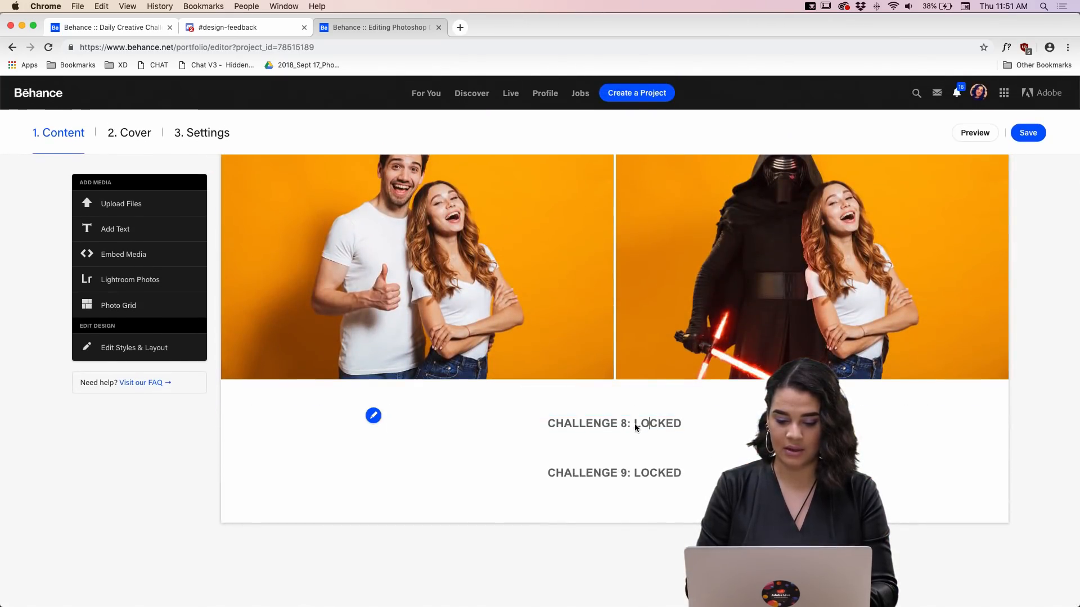
double_click(635, 423)
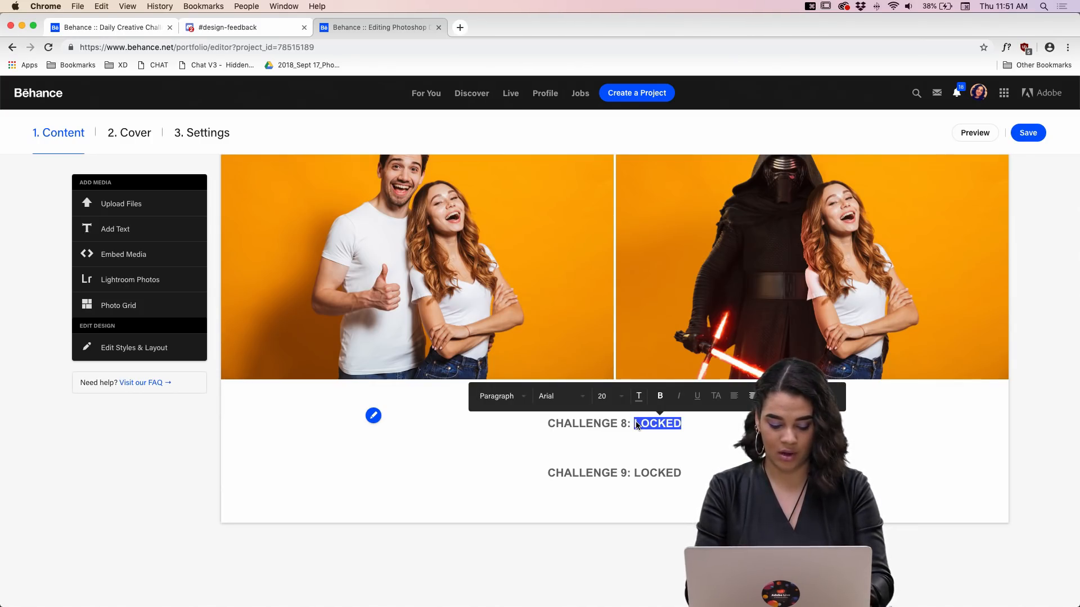
text(behance ti)
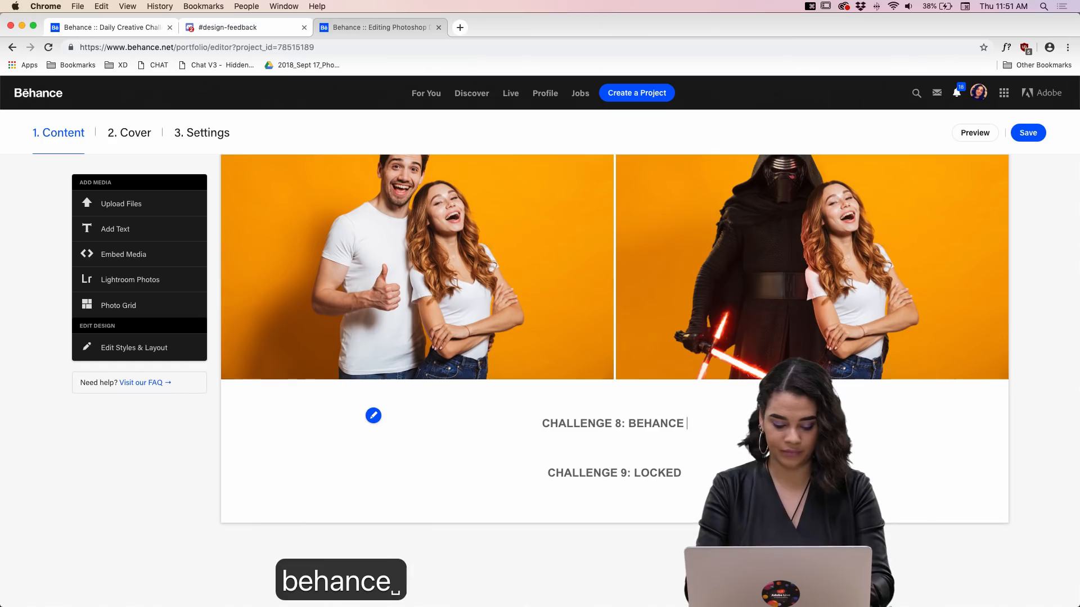
text(tles)
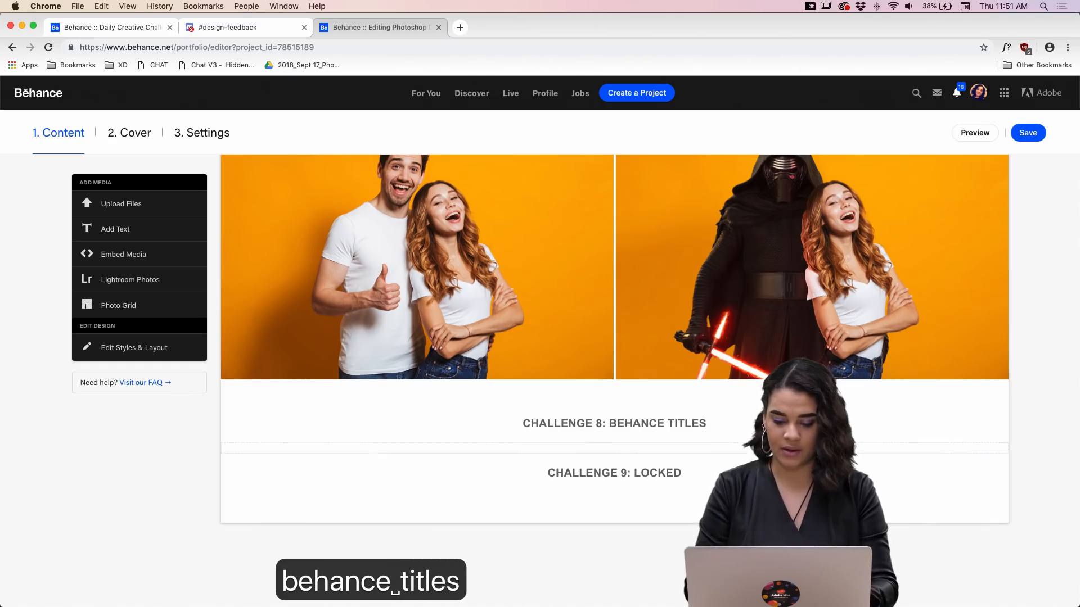
Step: Insert a photo grid between the Challenge 8 and Challenge 9 headings containing FRAME TOOL TITLE.jpg and FRAME TOOL TITLE.png
click(688, 450)
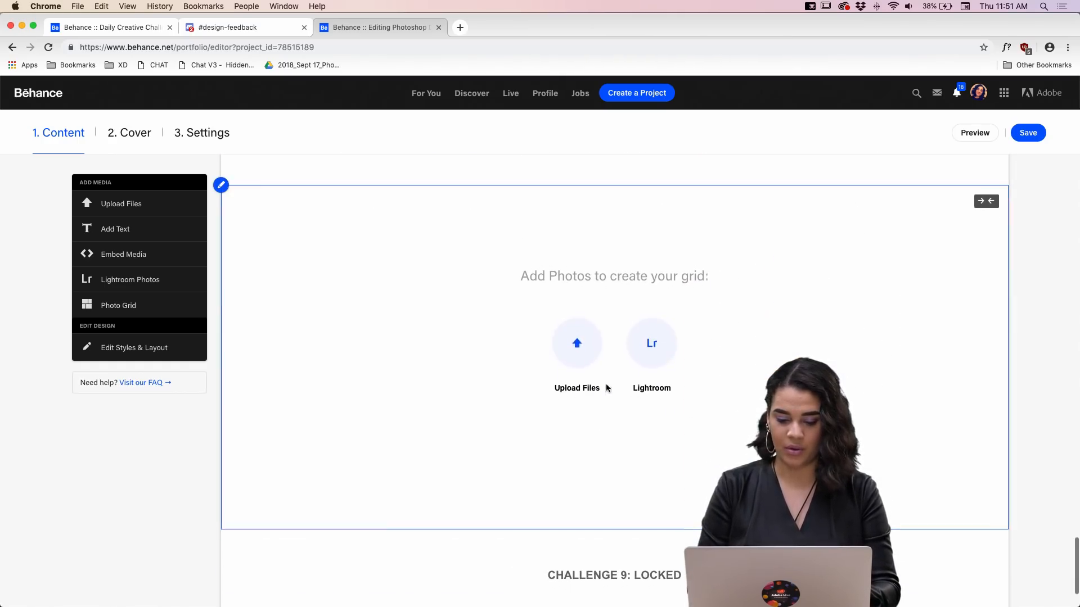
click(575, 346)
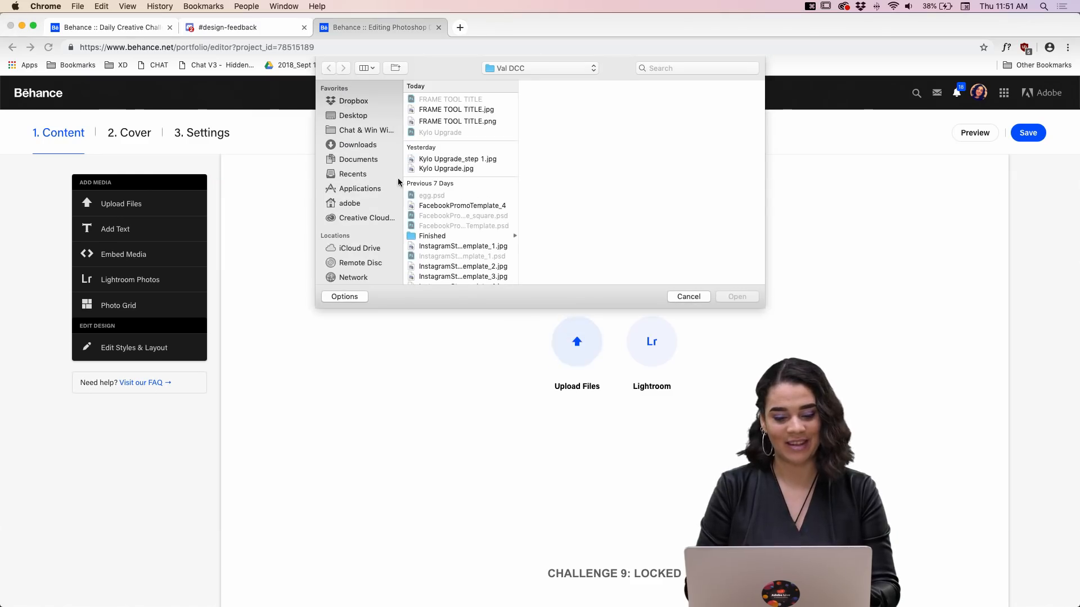
click(487, 110)
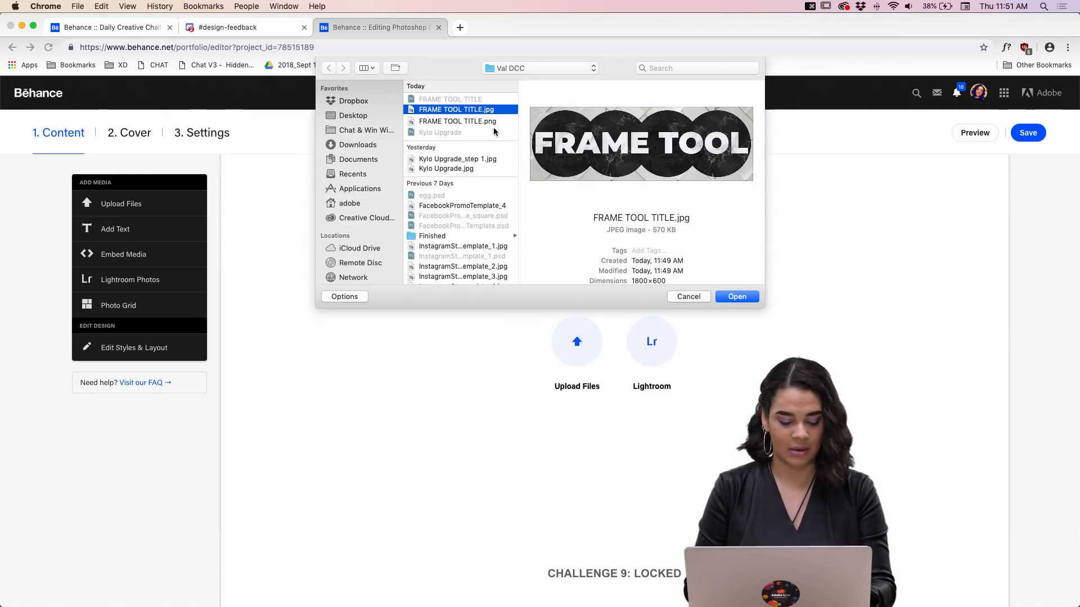
shift+click(495, 123)
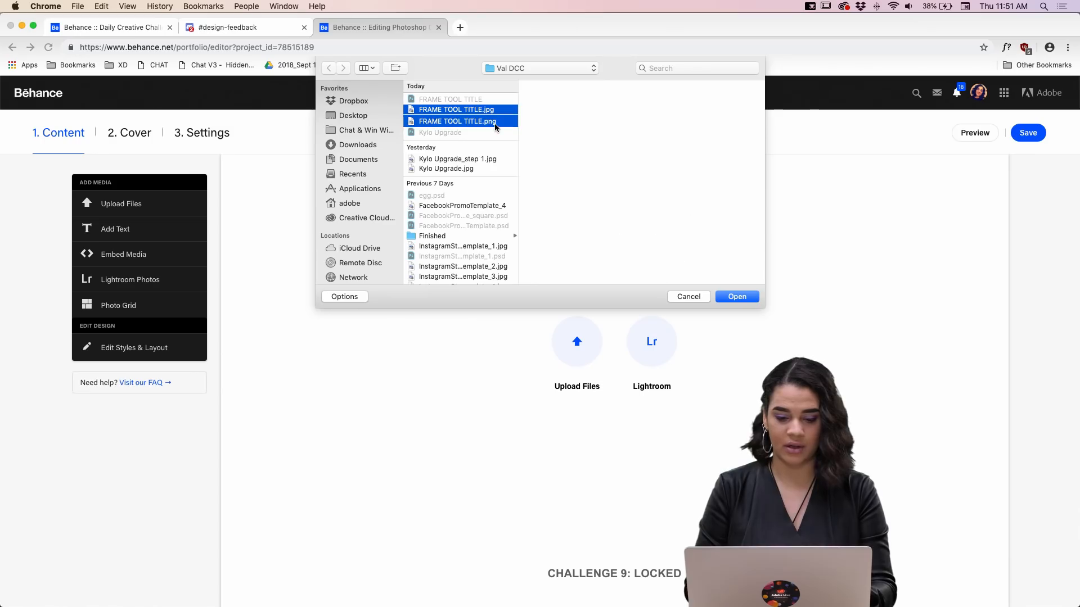
click(740, 297)
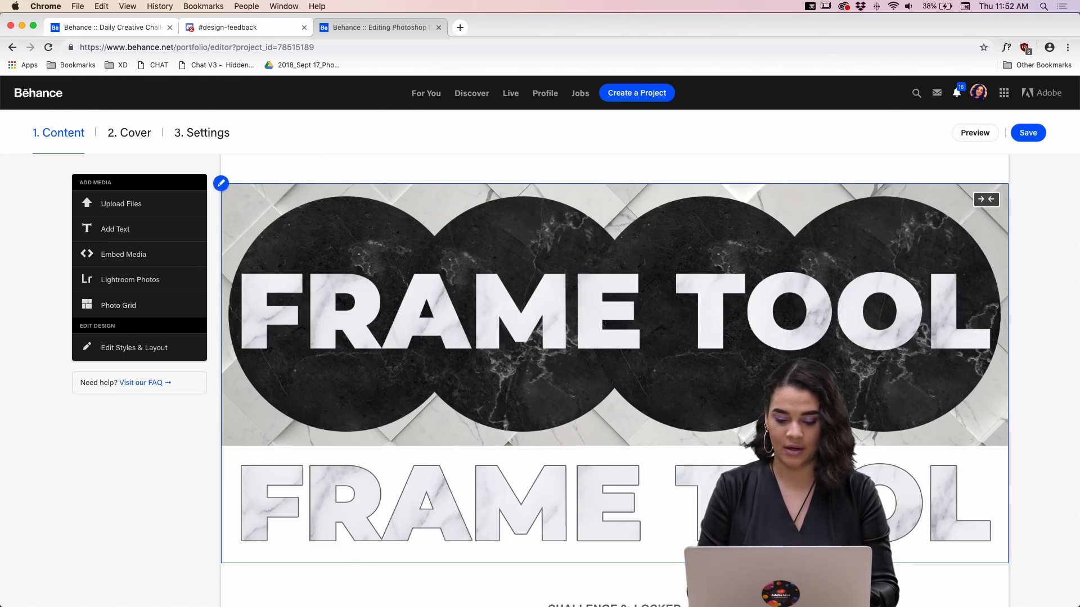
Step: Review the whole project from the new title images up to the introduction and back down to Challenge 9
scroll(702, 467, up, 5)
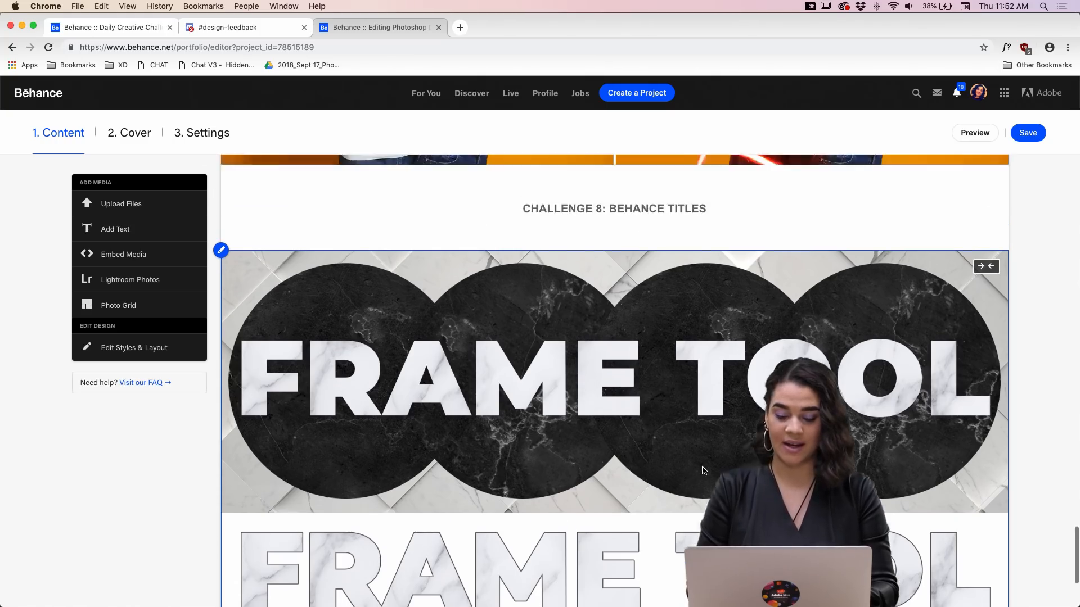
scroll(702, 466, up, 10)
mouse_move(614, 407)
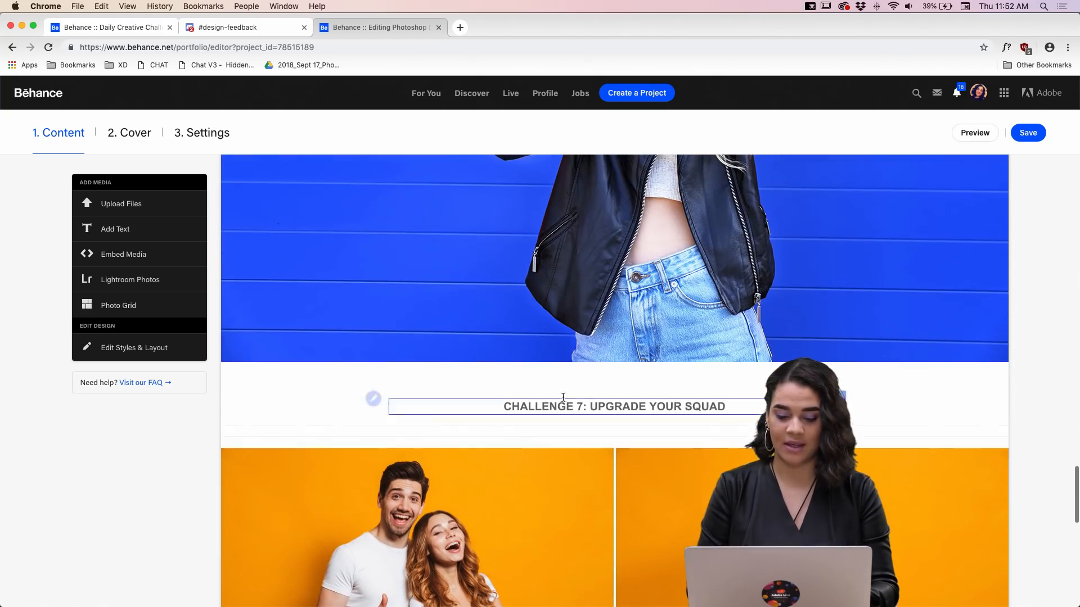
scroll(660, 431, up, 15)
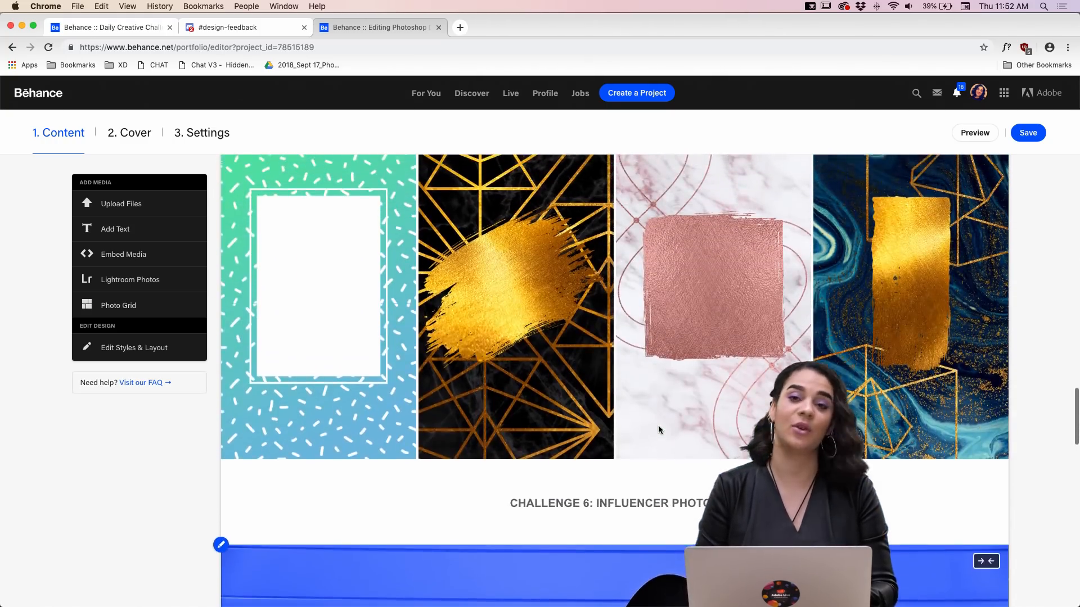
scroll(659, 431, up, 20)
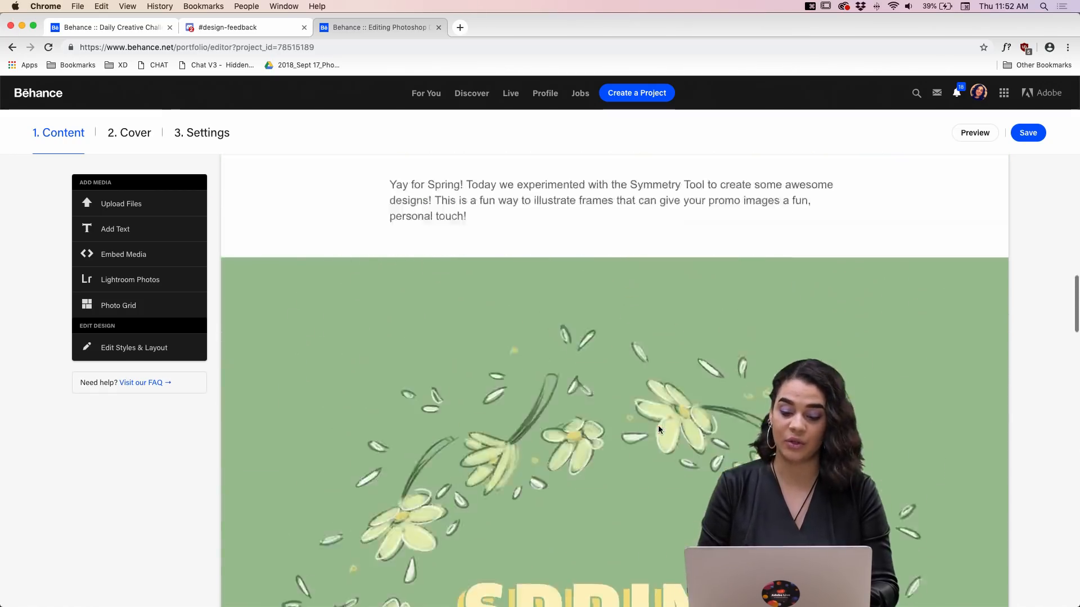
scroll(659, 430, up, 20)
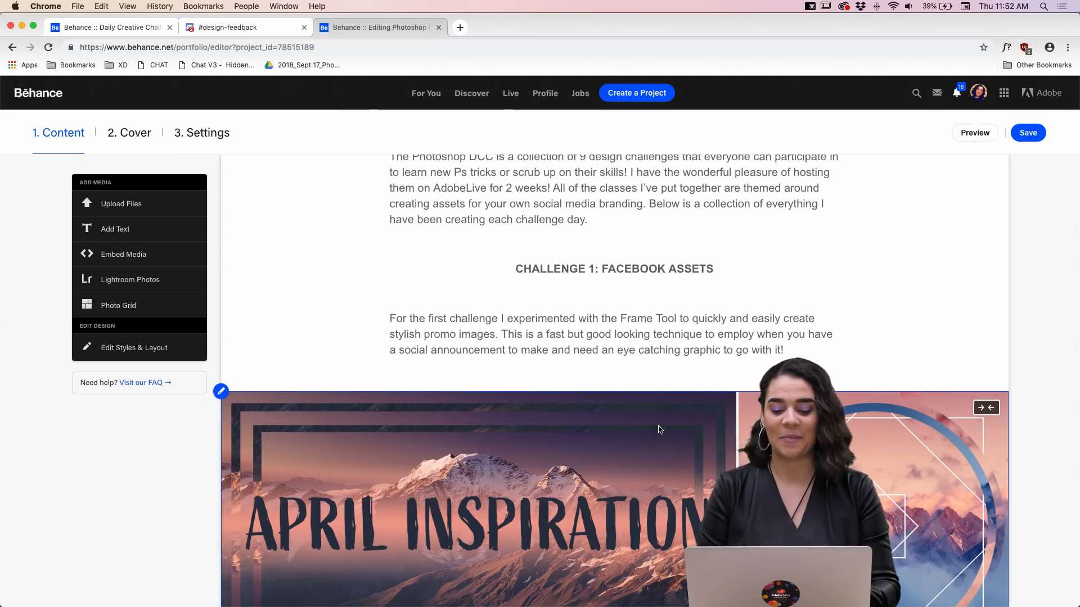
scroll(659, 429, up, 3)
scroll(659, 430, down, 15)
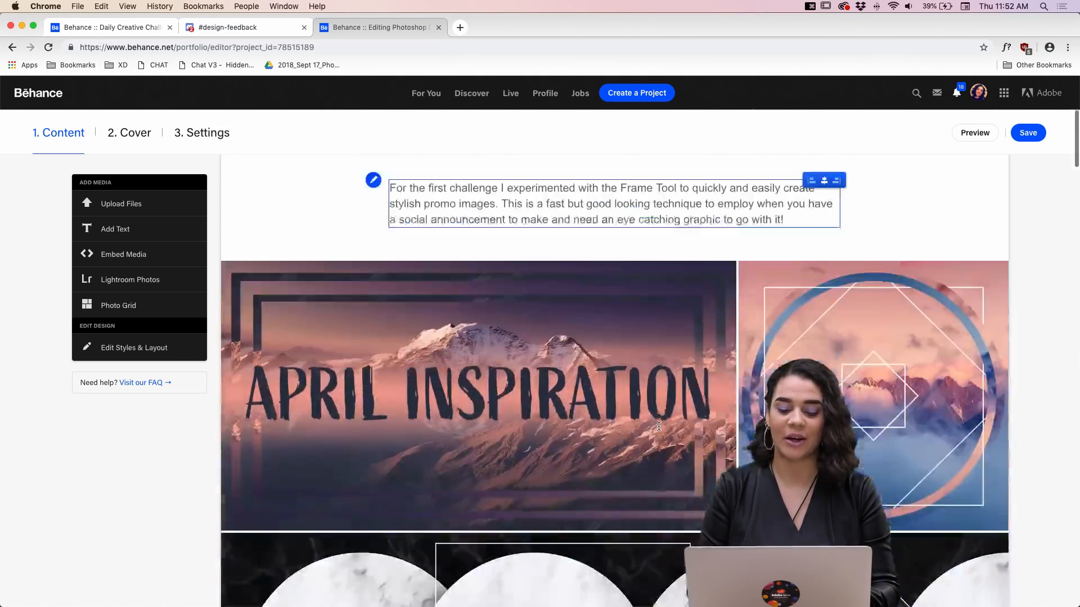
scroll(659, 425, down, 20)
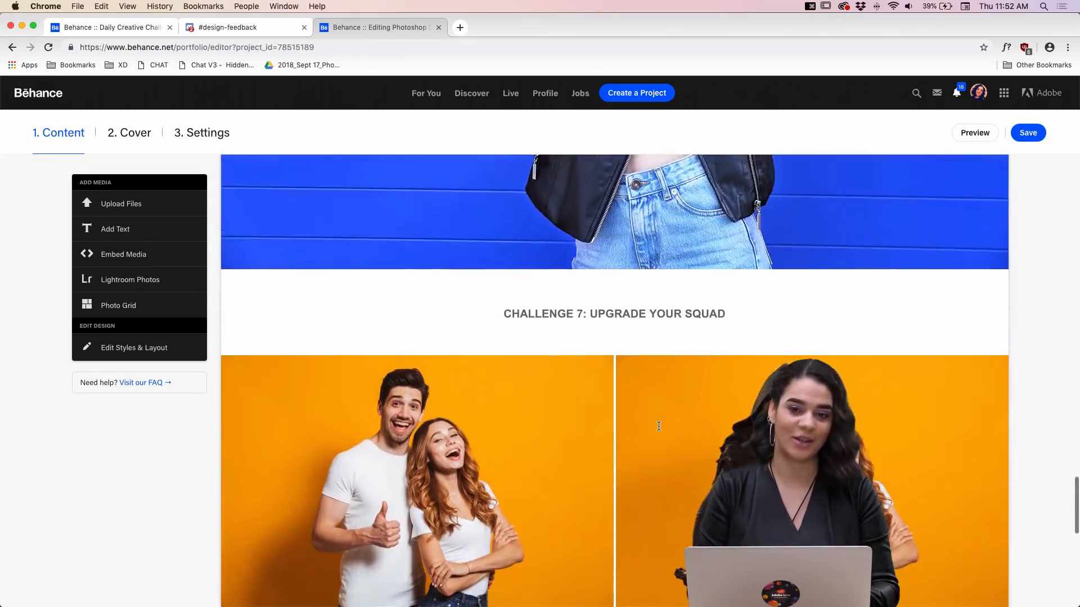
scroll(659, 426, down, 15)
mouse_move(404, 594)
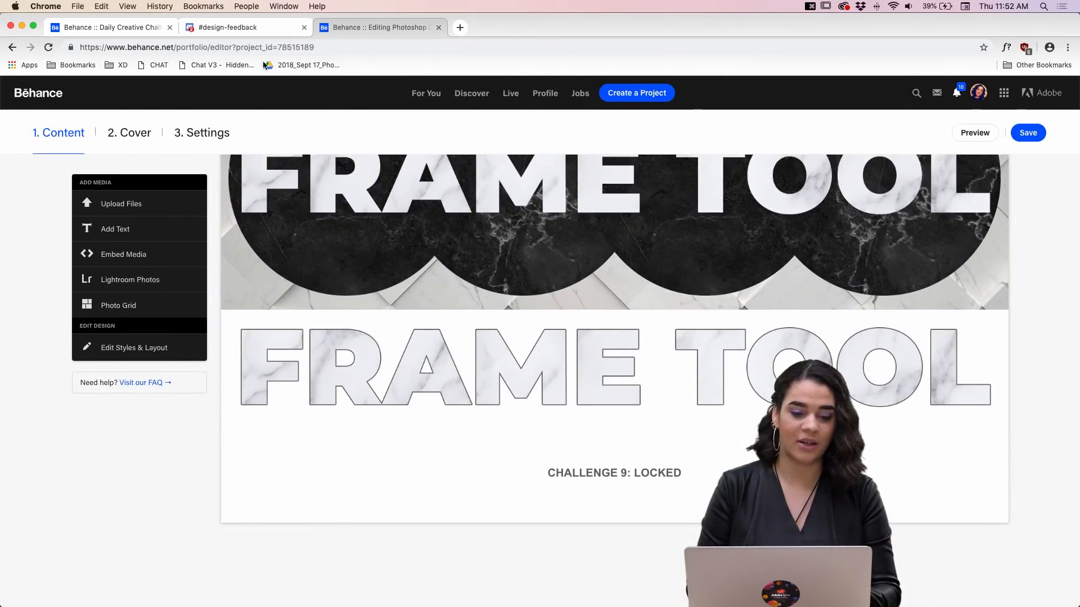
Step: Switch to Discord's design-feedback channel and post FRAME TOOL TITLE.jpg without a comment
click(247, 29)
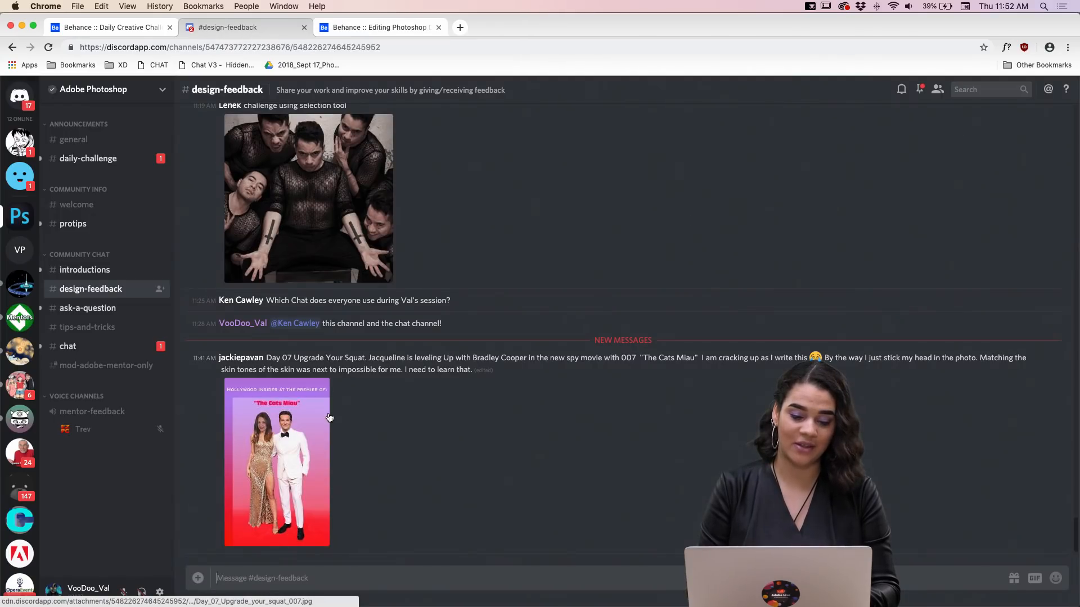
click(198, 578)
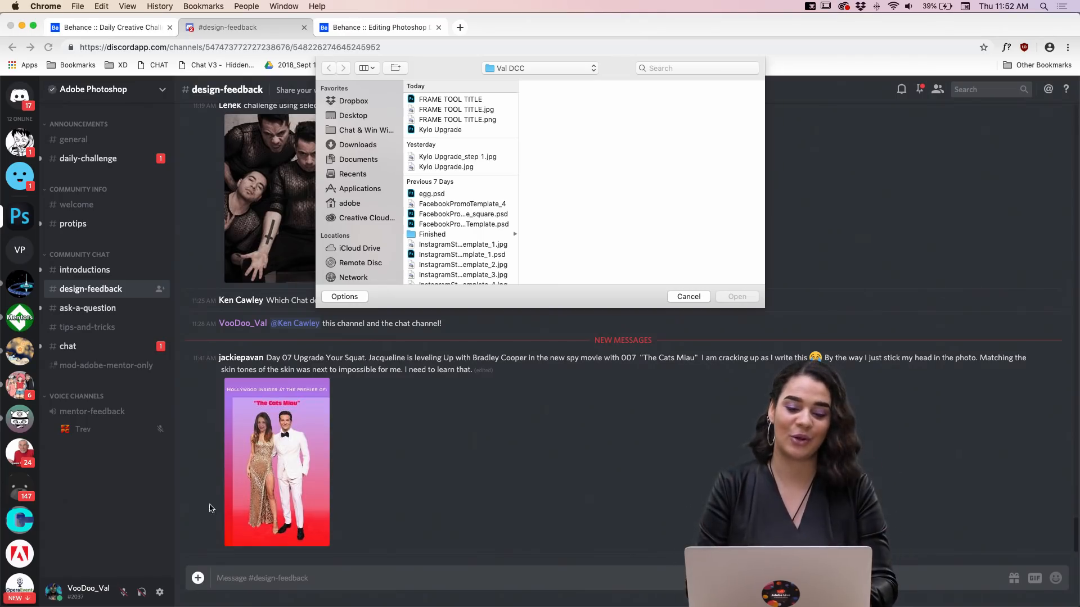
click(487, 110)
click(741, 298)
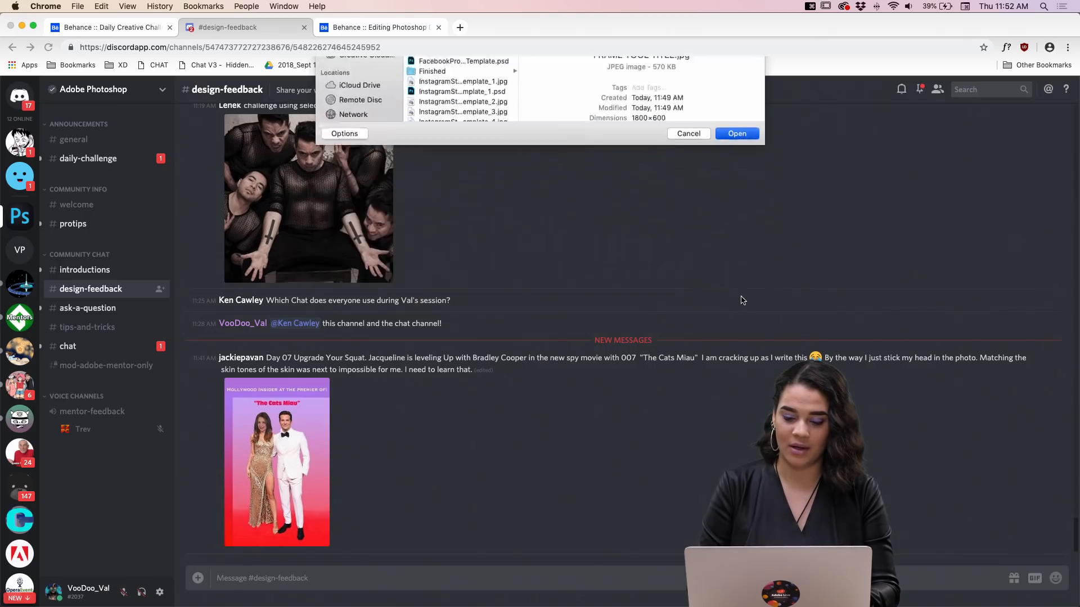
click(650, 401)
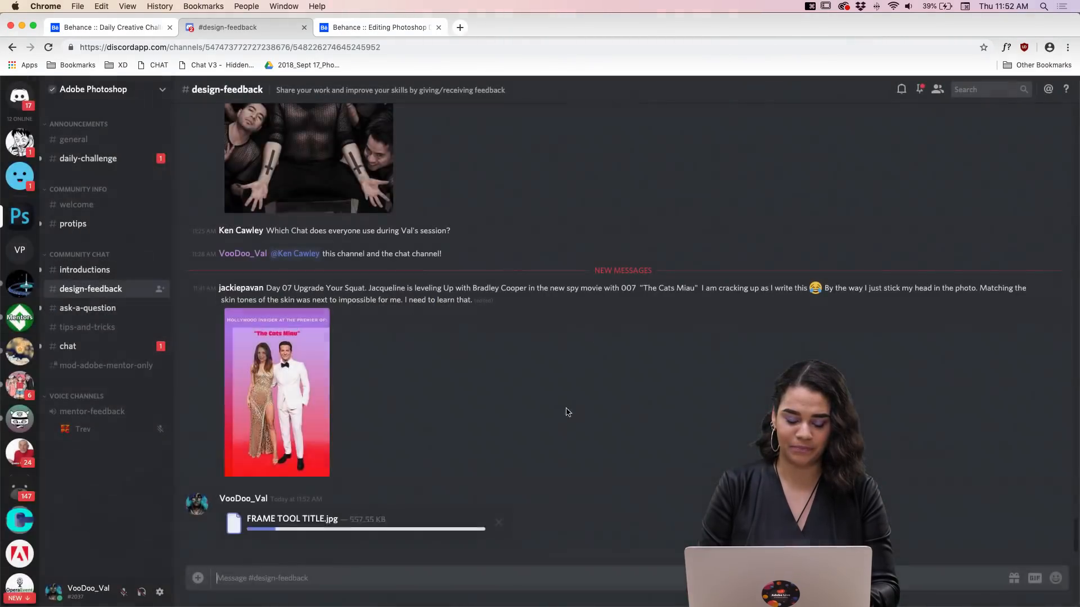
Step: Post FRAME TOOL TITLE.png without a comment in the design-feedback channel
click(199, 579)
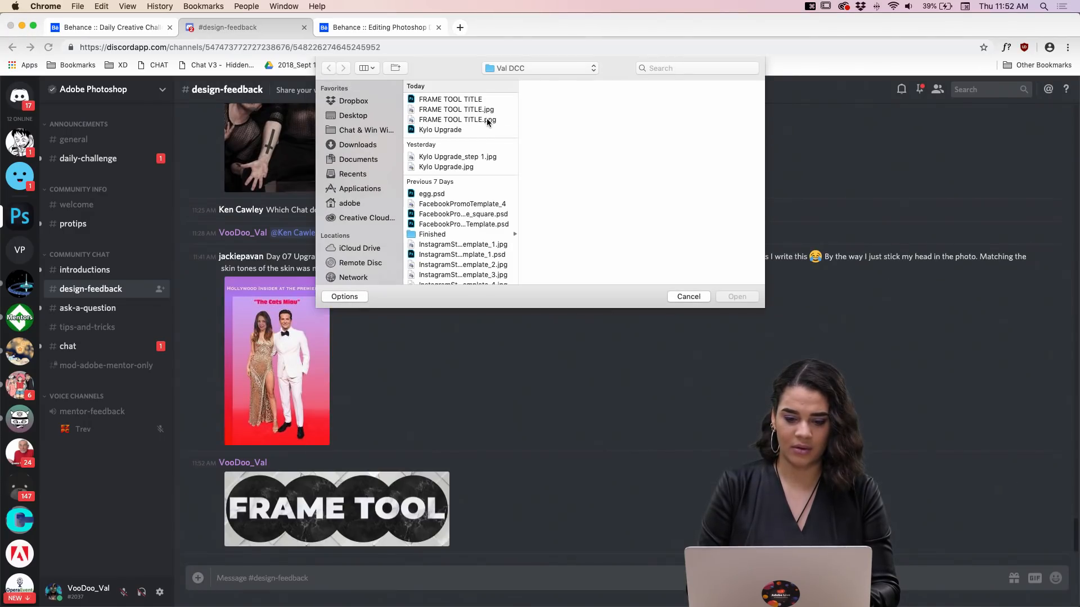
click(488, 120)
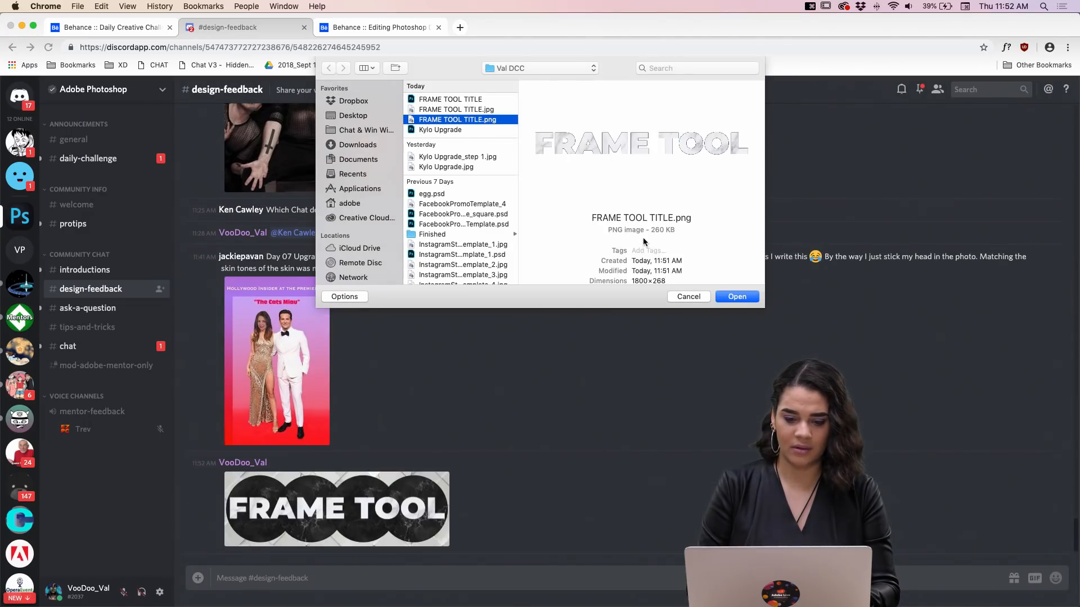
click(737, 297)
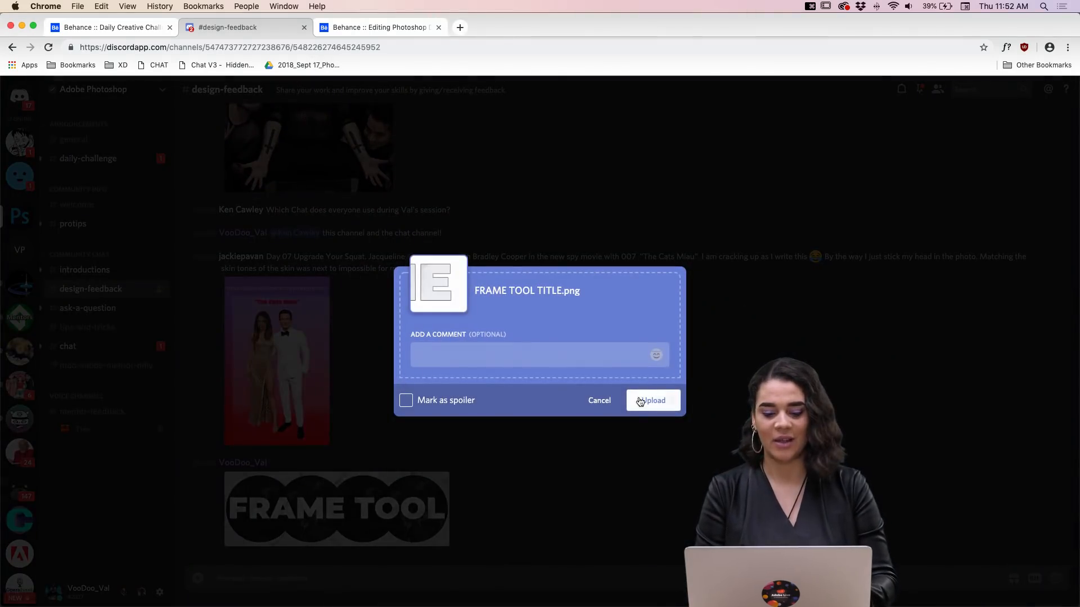
click(653, 401)
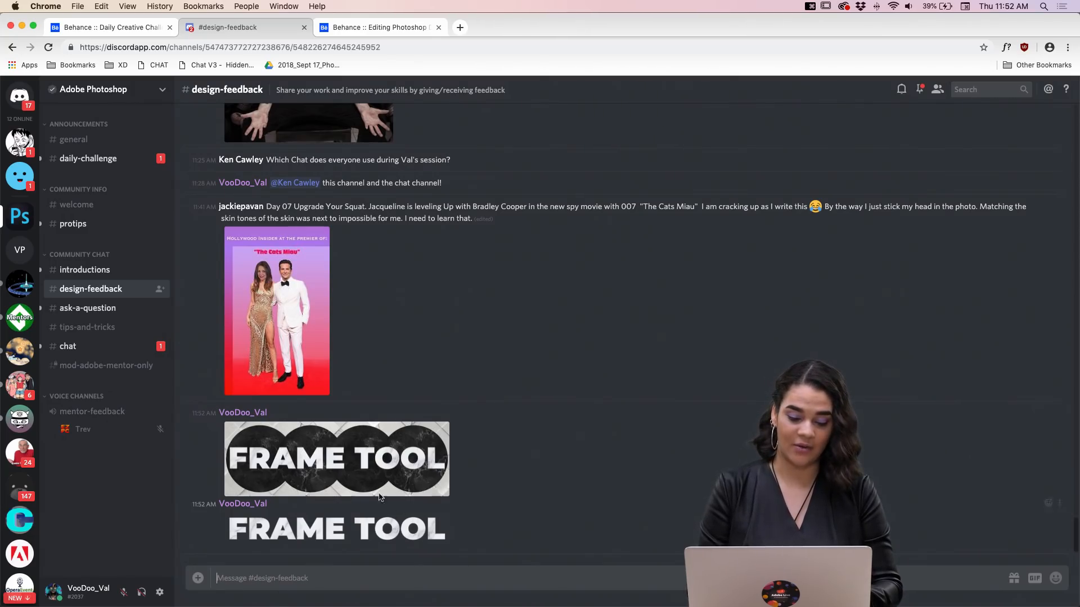
Step: View the posted PNG lettering and the JPEG title enlarged, closing each preview
click(387, 531)
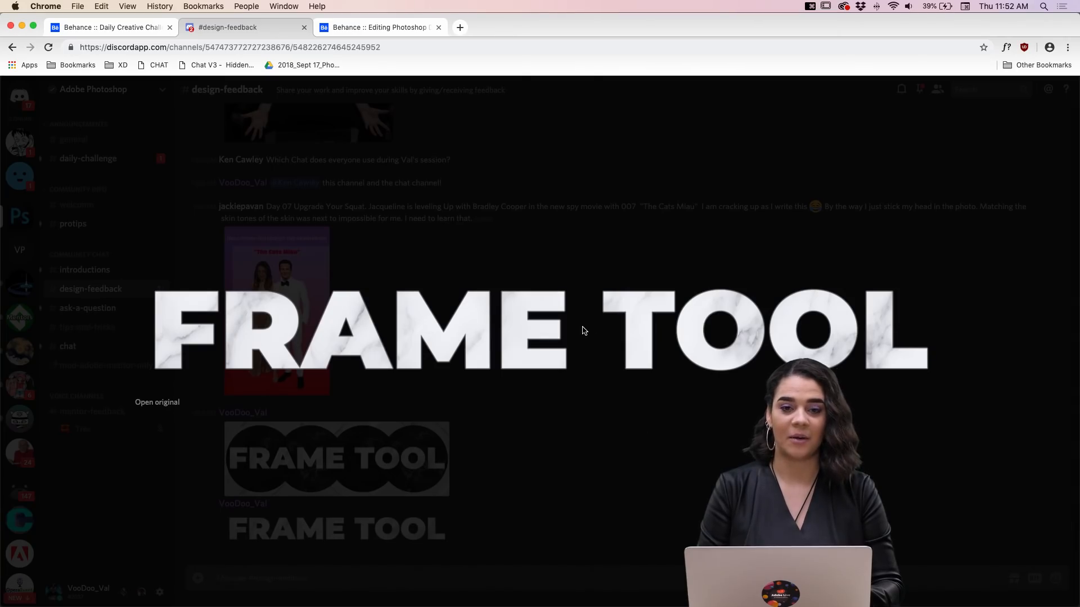
click(576, 481)
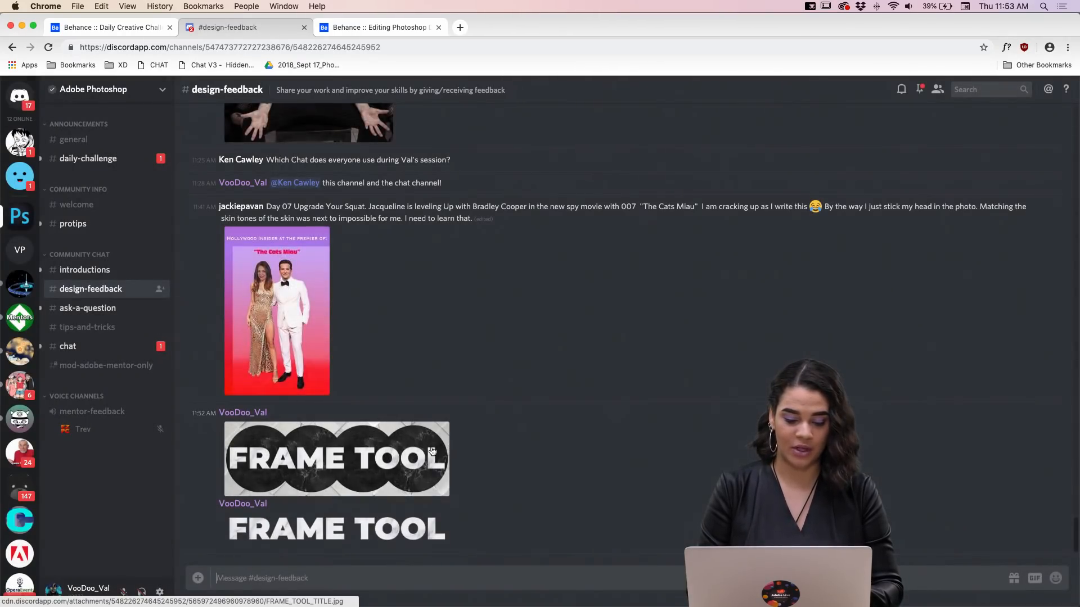
click(413, 455)
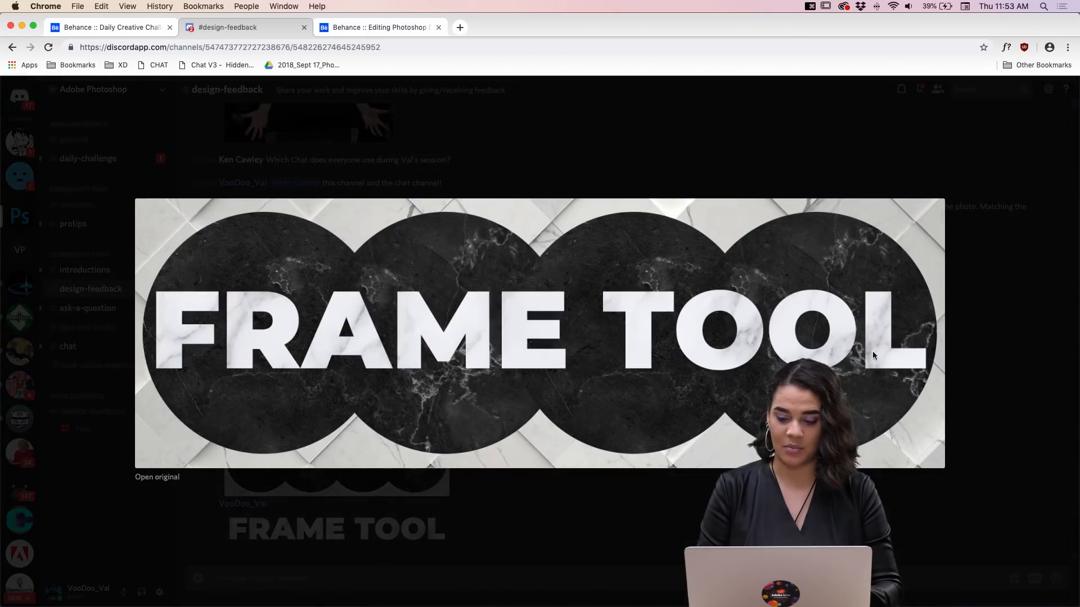
click(1005, 379)
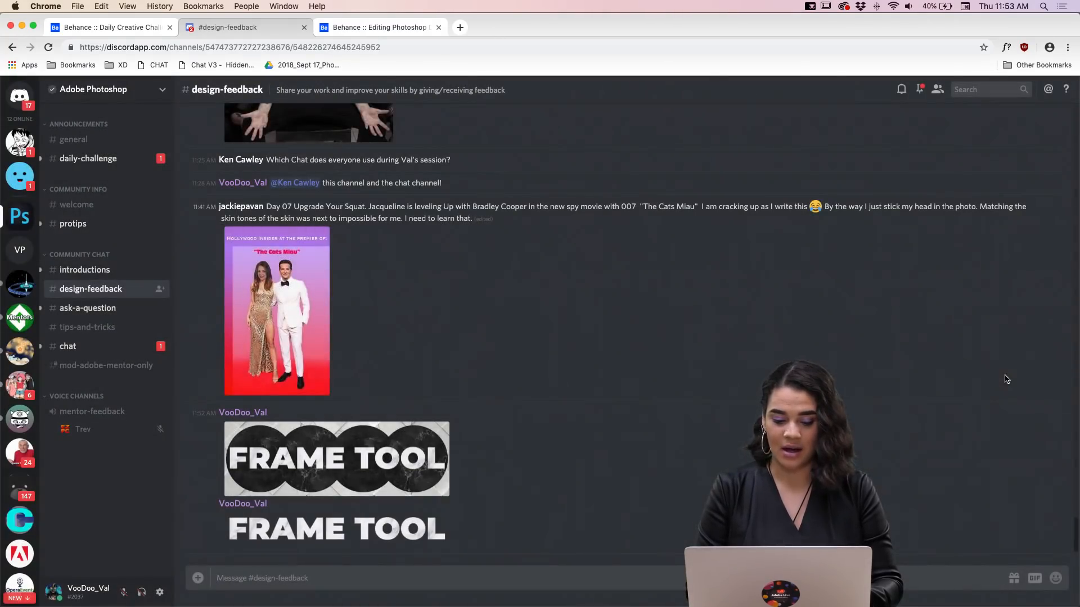